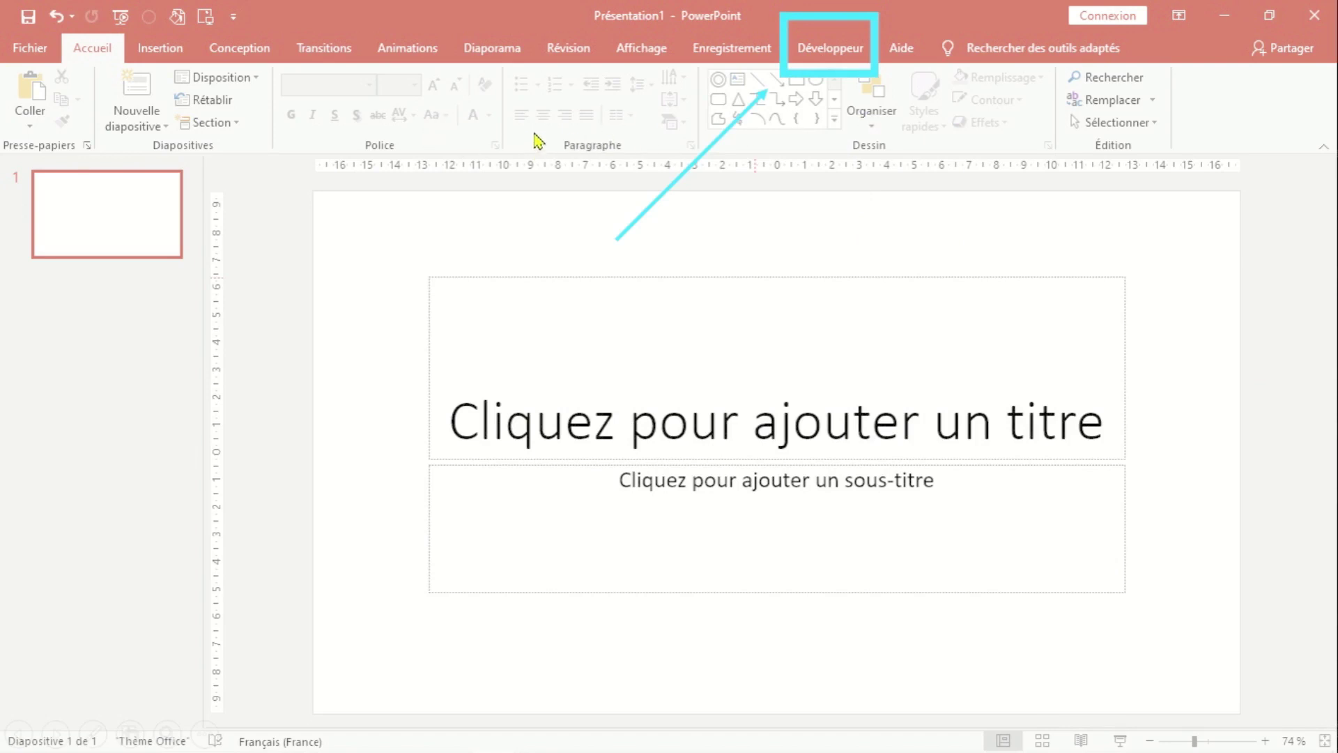
Enable the Développeur tab in the ribbon through Personnaliser le ruban.
right_click(537, 142)
click(572, 172)
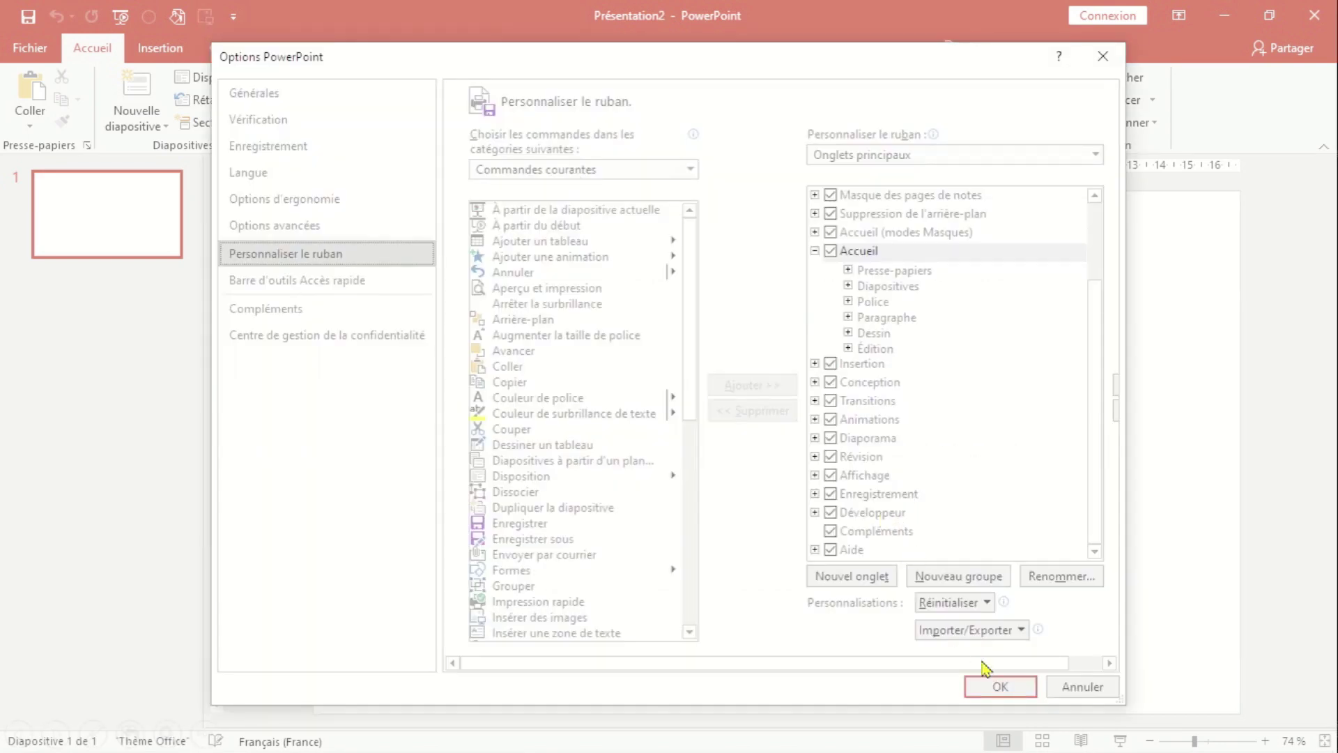
click(1005, 693)
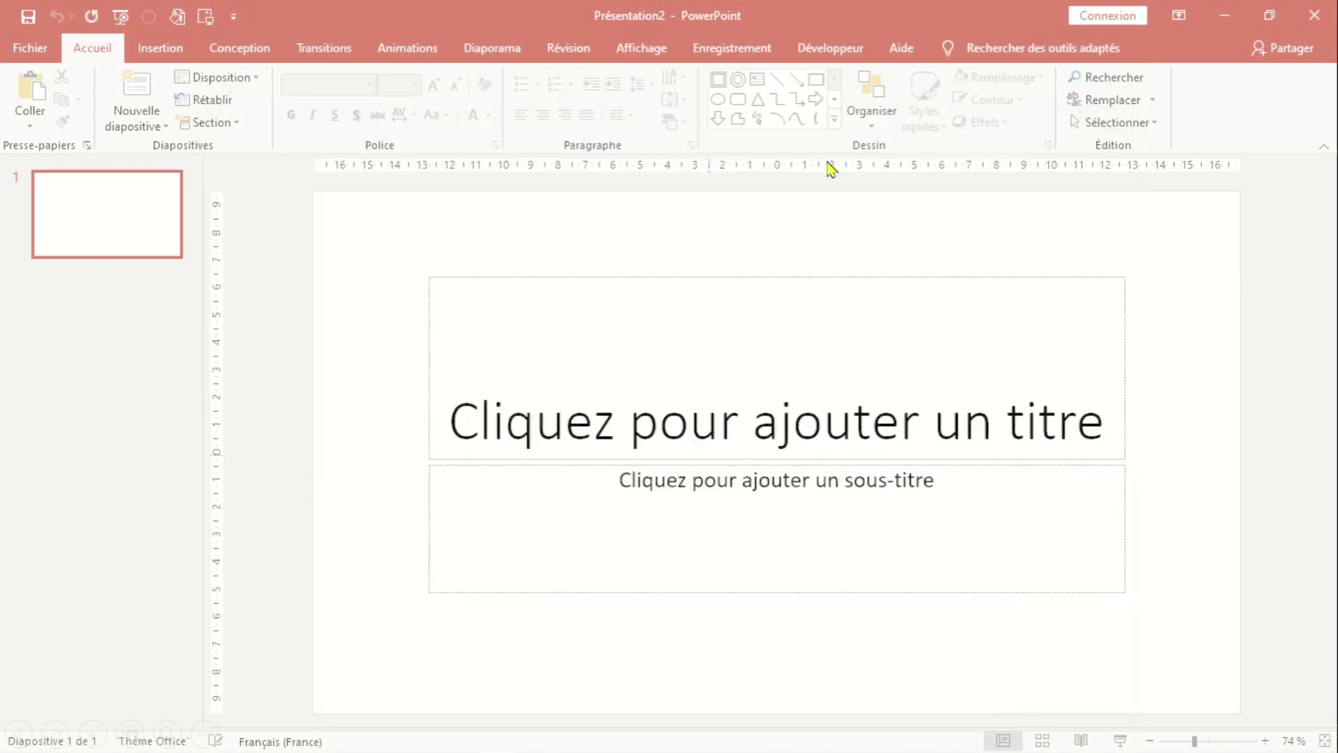
Check the Développeur macro security settings, keeping macros disabled with notification.
click(824, 55)
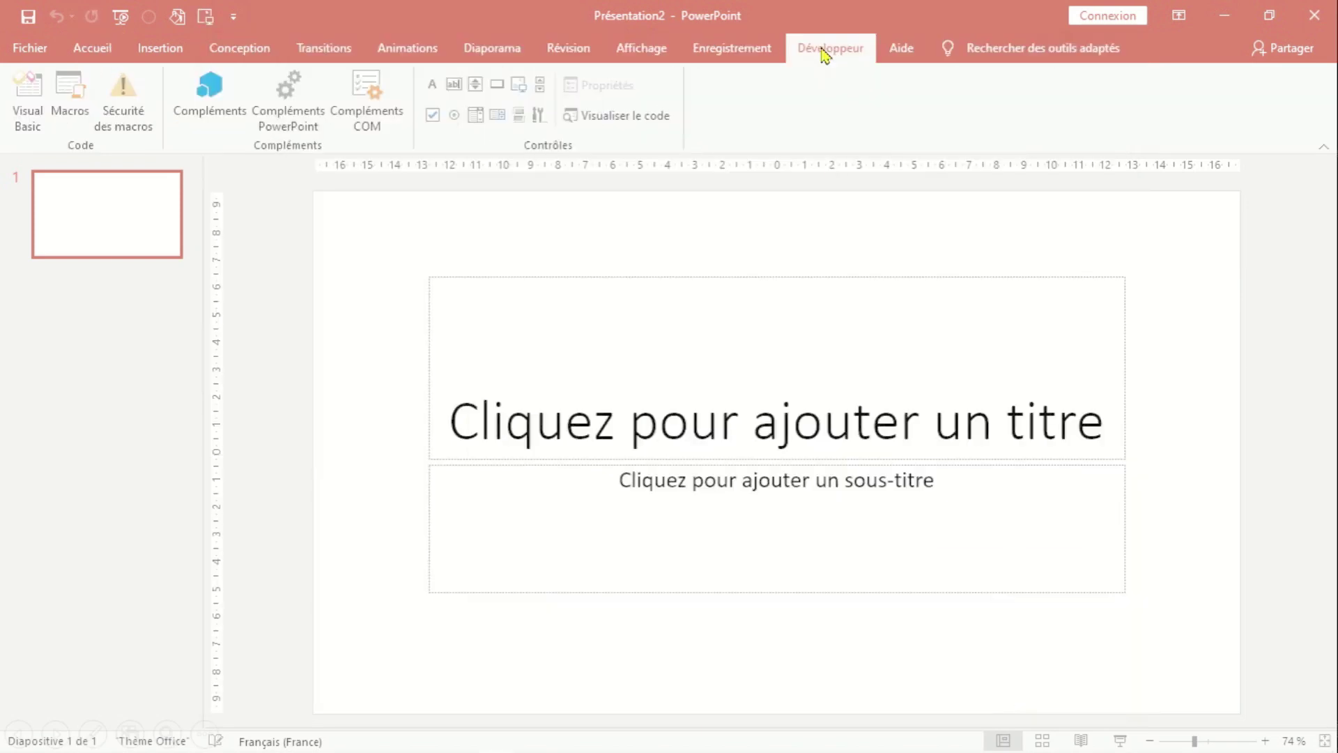
click(133, 122)
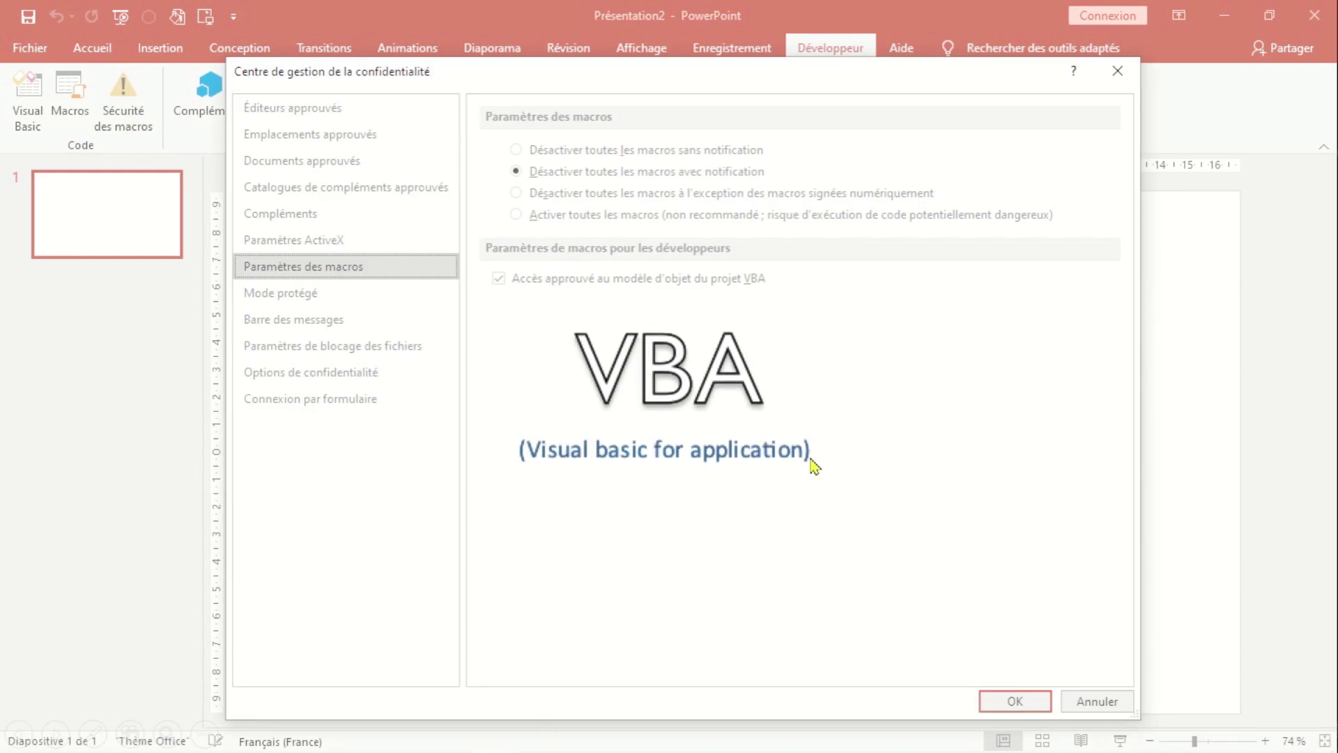
click(1015, 701)
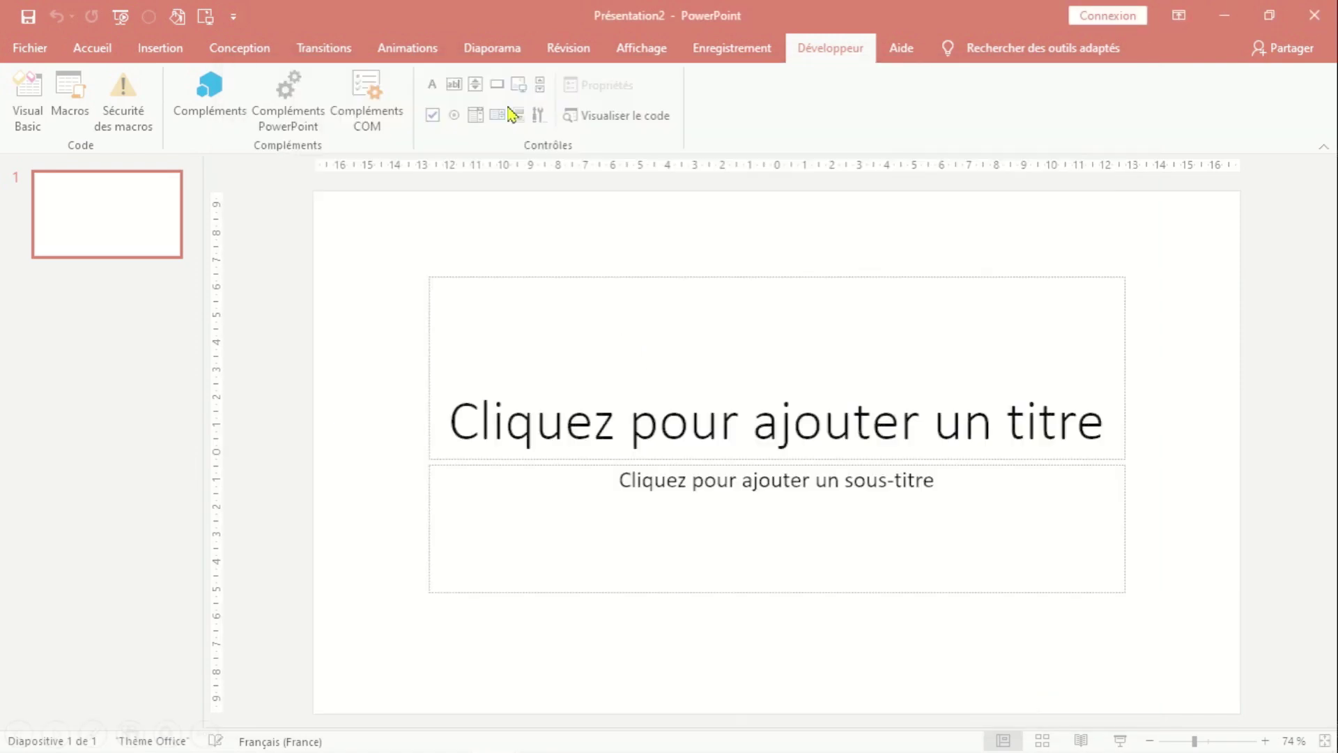
click(497, 50)
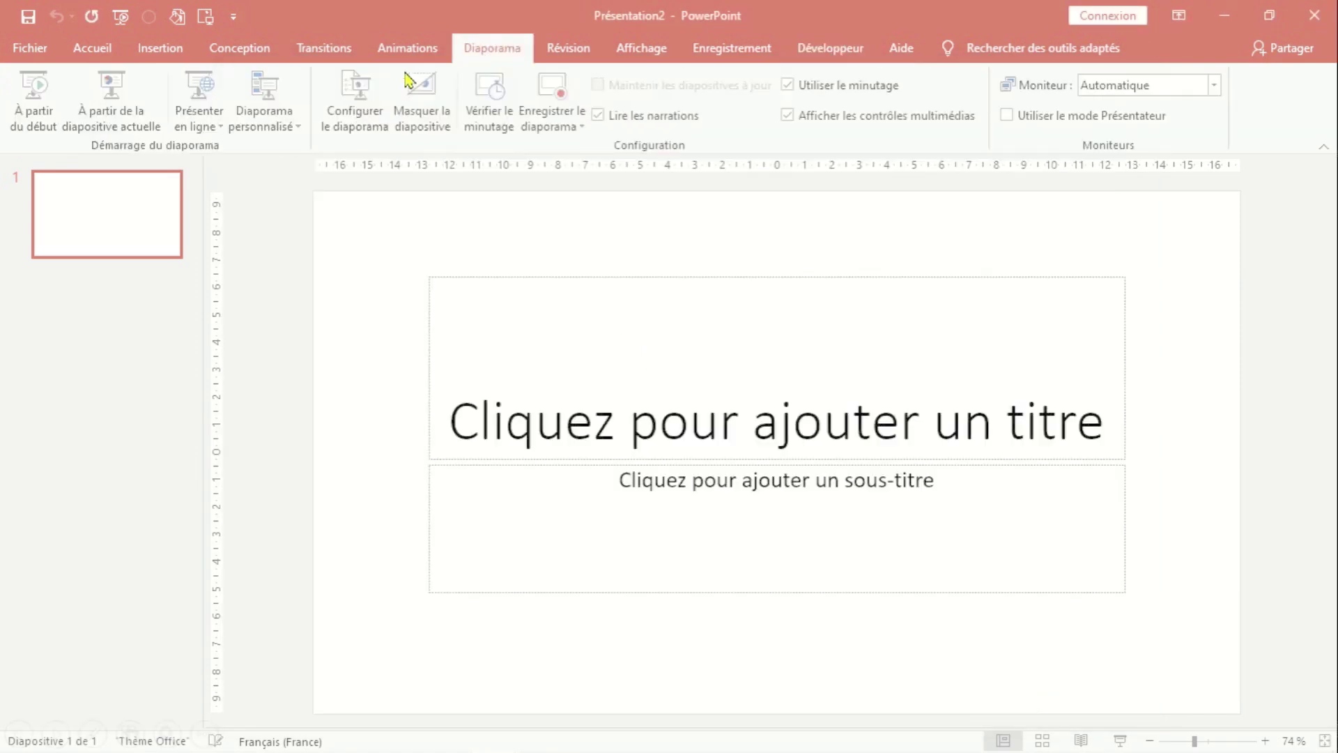
Set the slideshow to Visionné sur une borne (plein écran) in Configurer le diaporama.
click(367, 116)
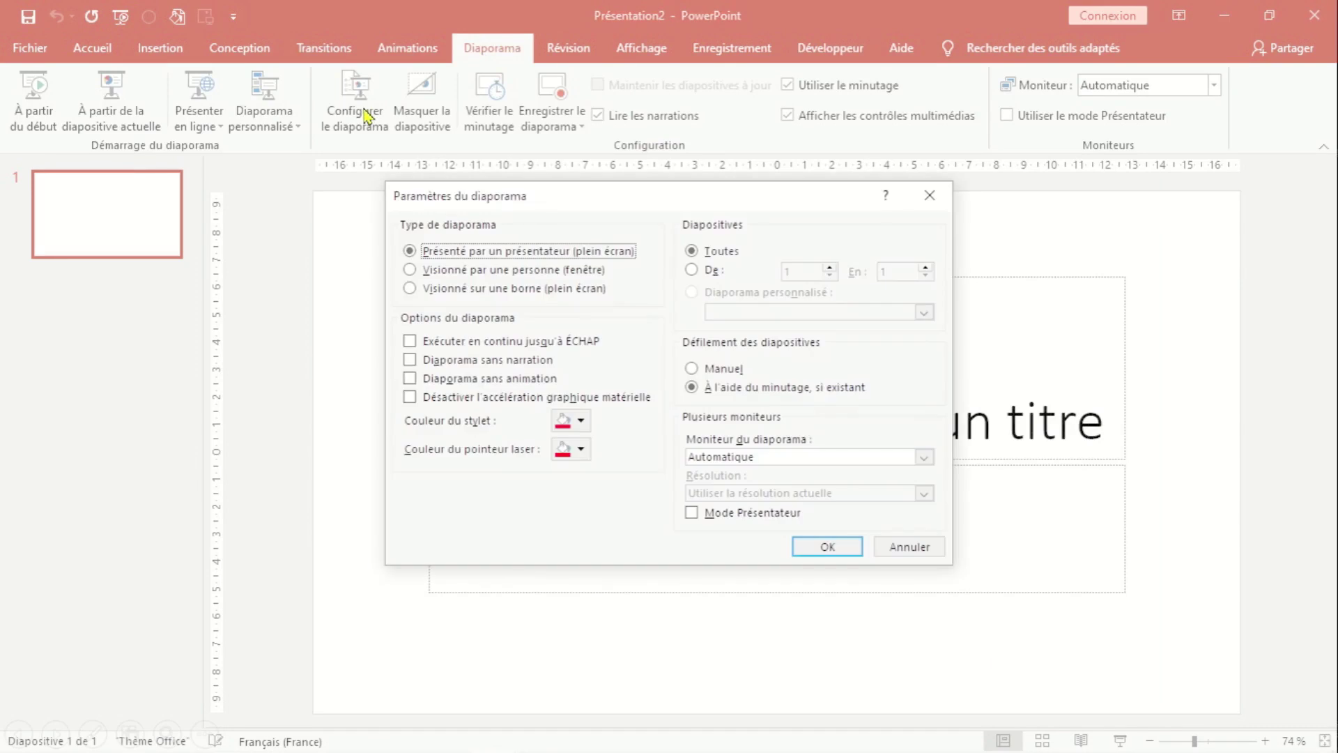
click(411, 290)
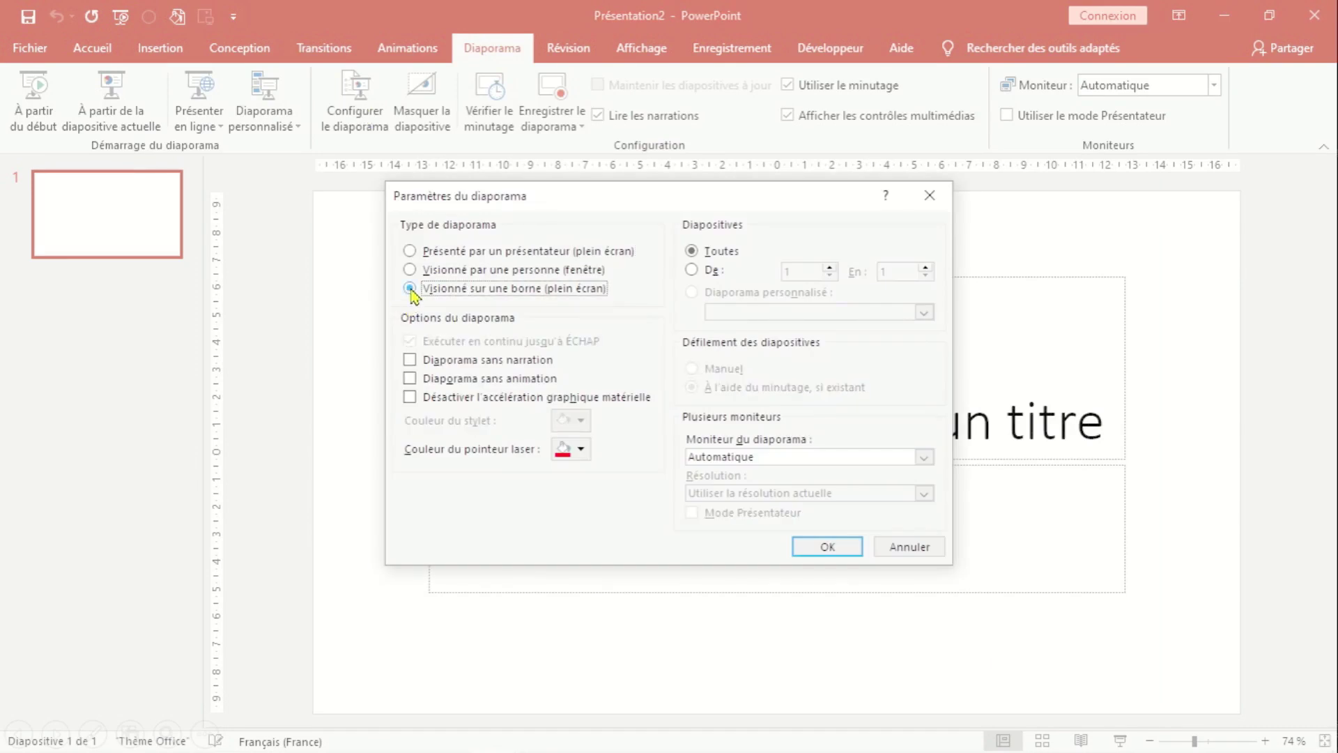
click(830, 548)
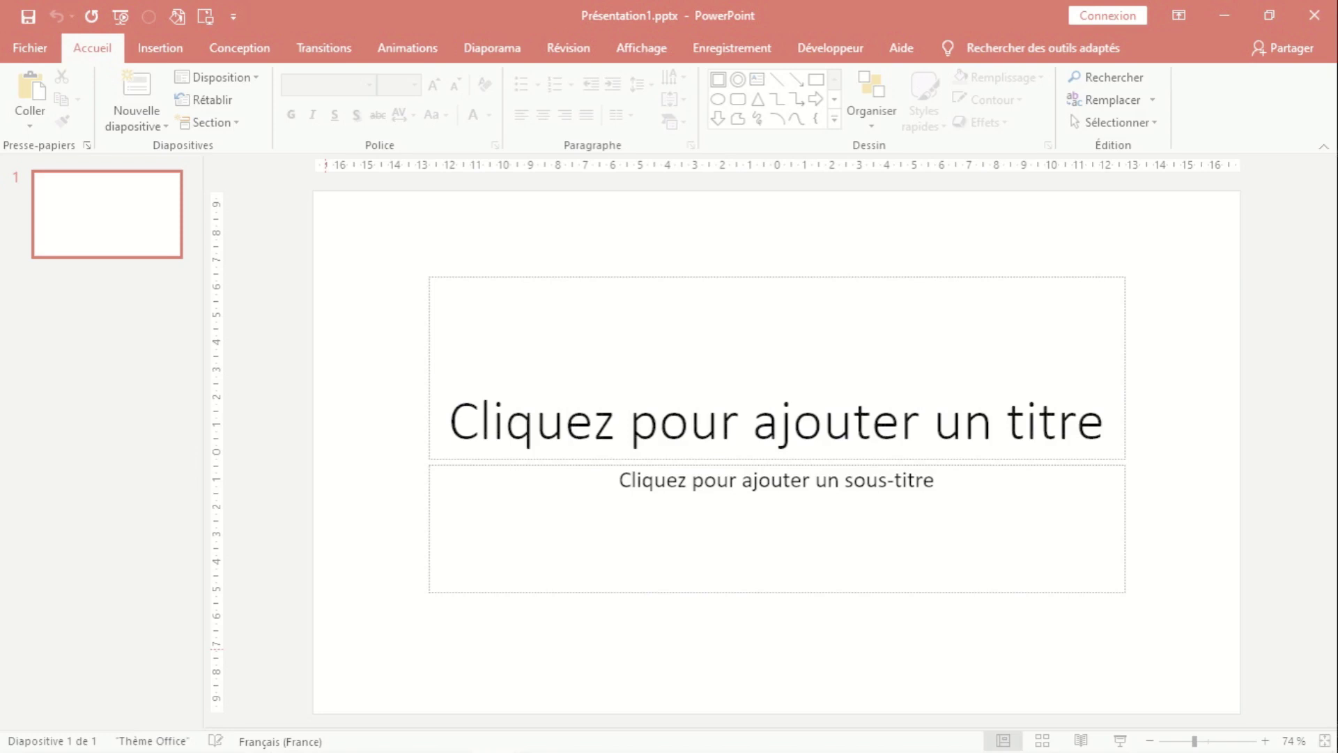
Select and delete the title and subtitle placeholders on the first slide.
drag(390, 243, 1184, 668)
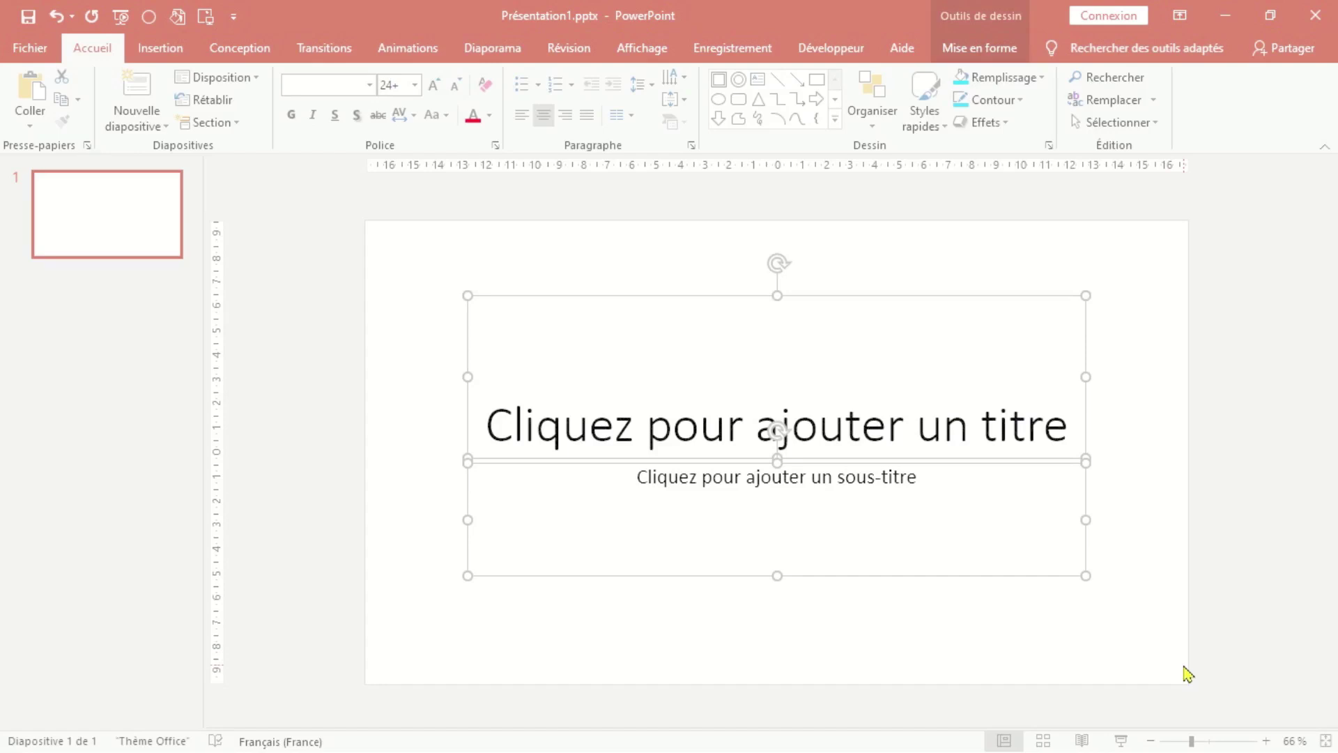
key(Delete)
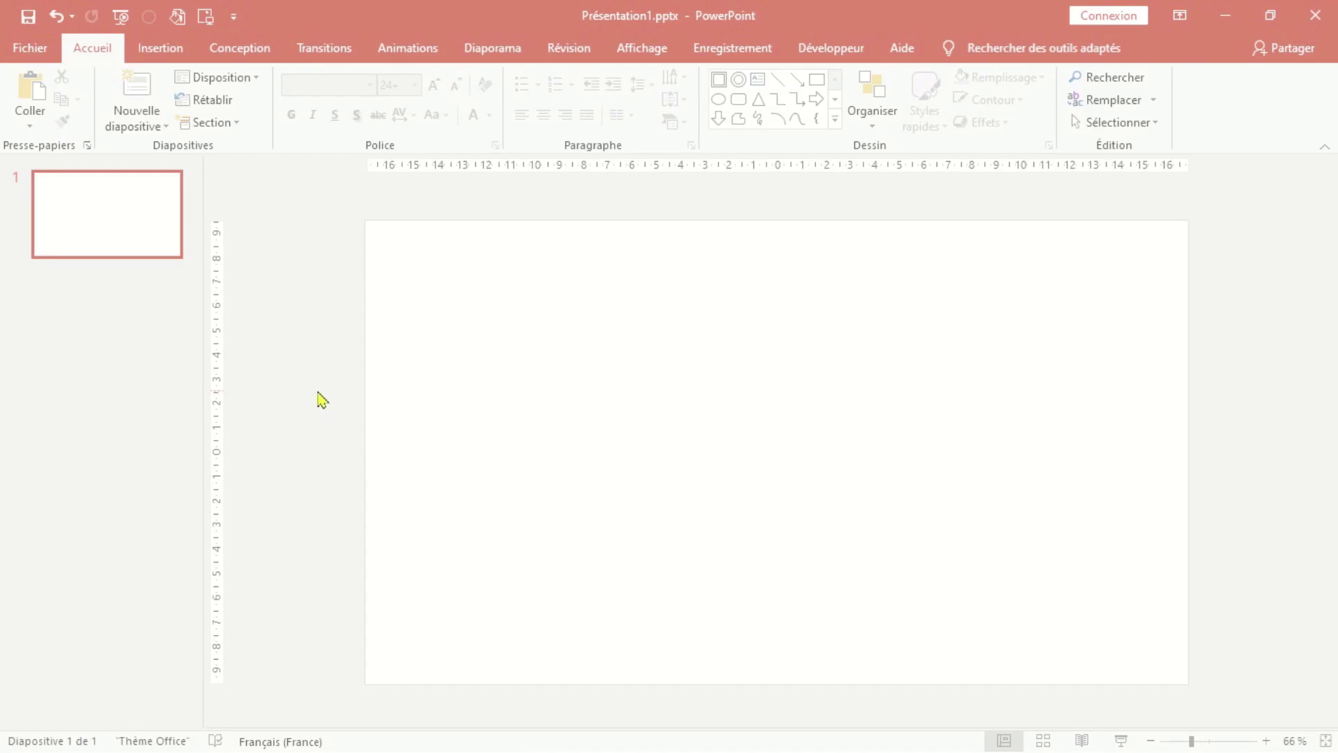
Switch to Masque des diapositives view from the Affichage tab and browse the layouts.
click(637, 53)
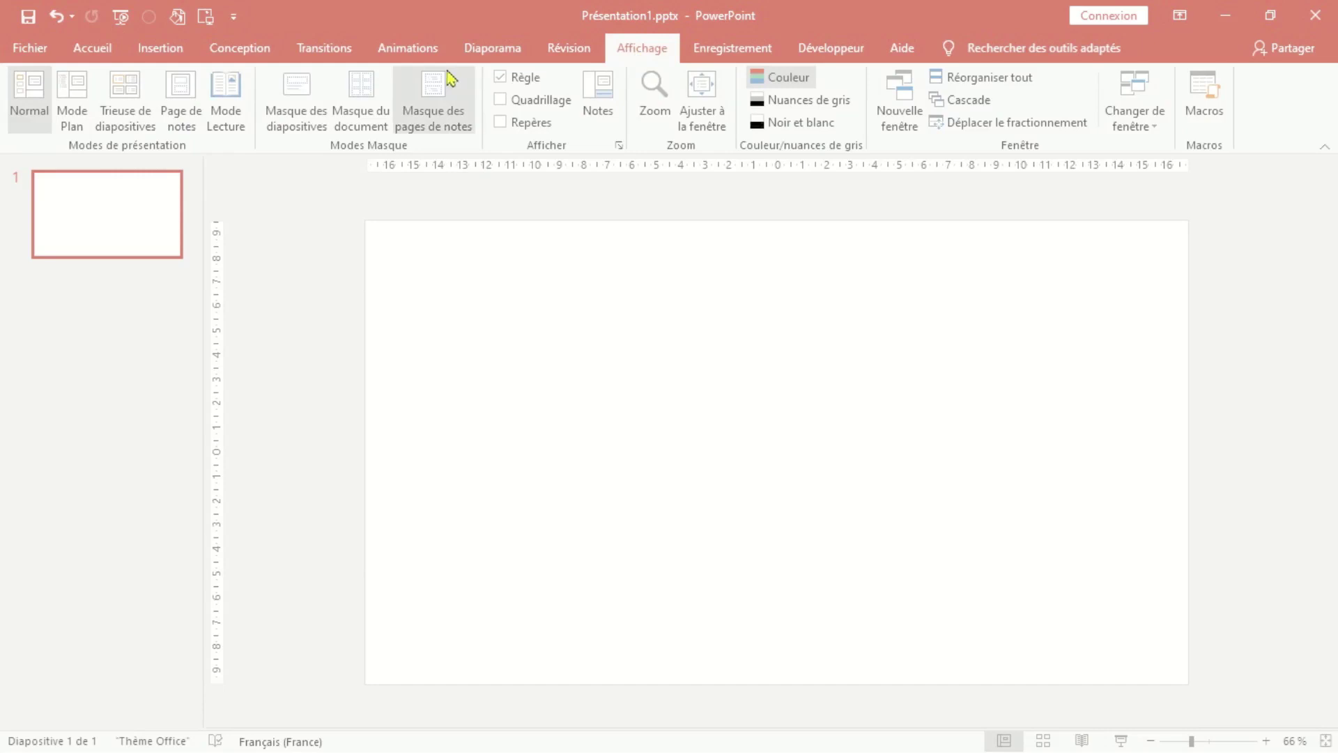
click(298, 105)
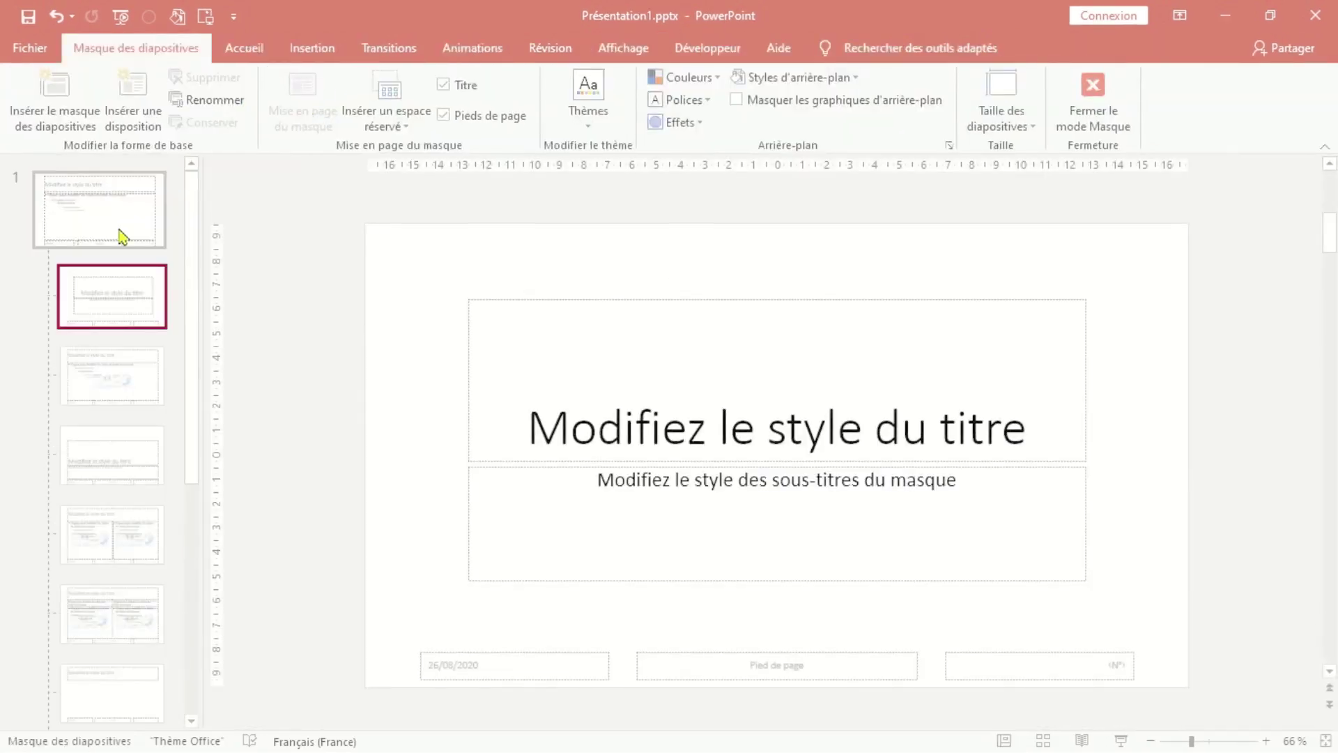
scroll(119, 237, down, 3)
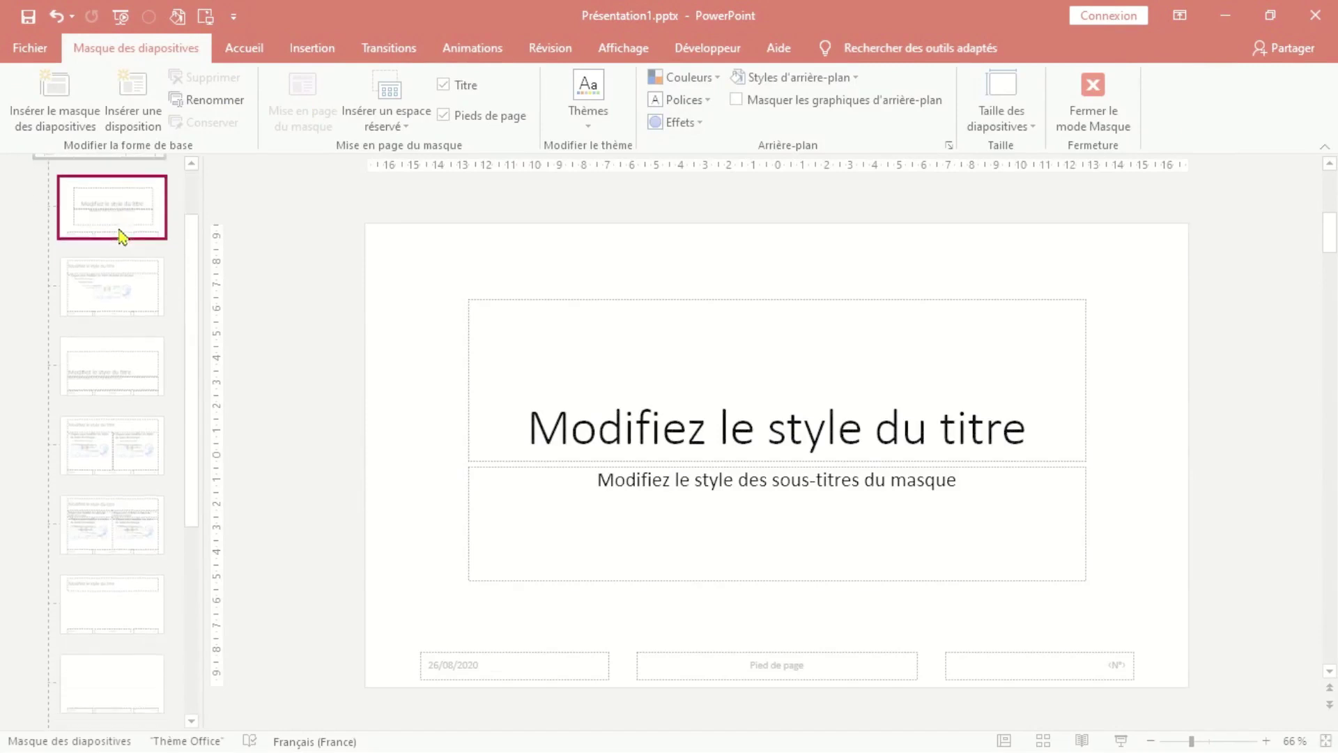
scroll(120, 237, up, 3)
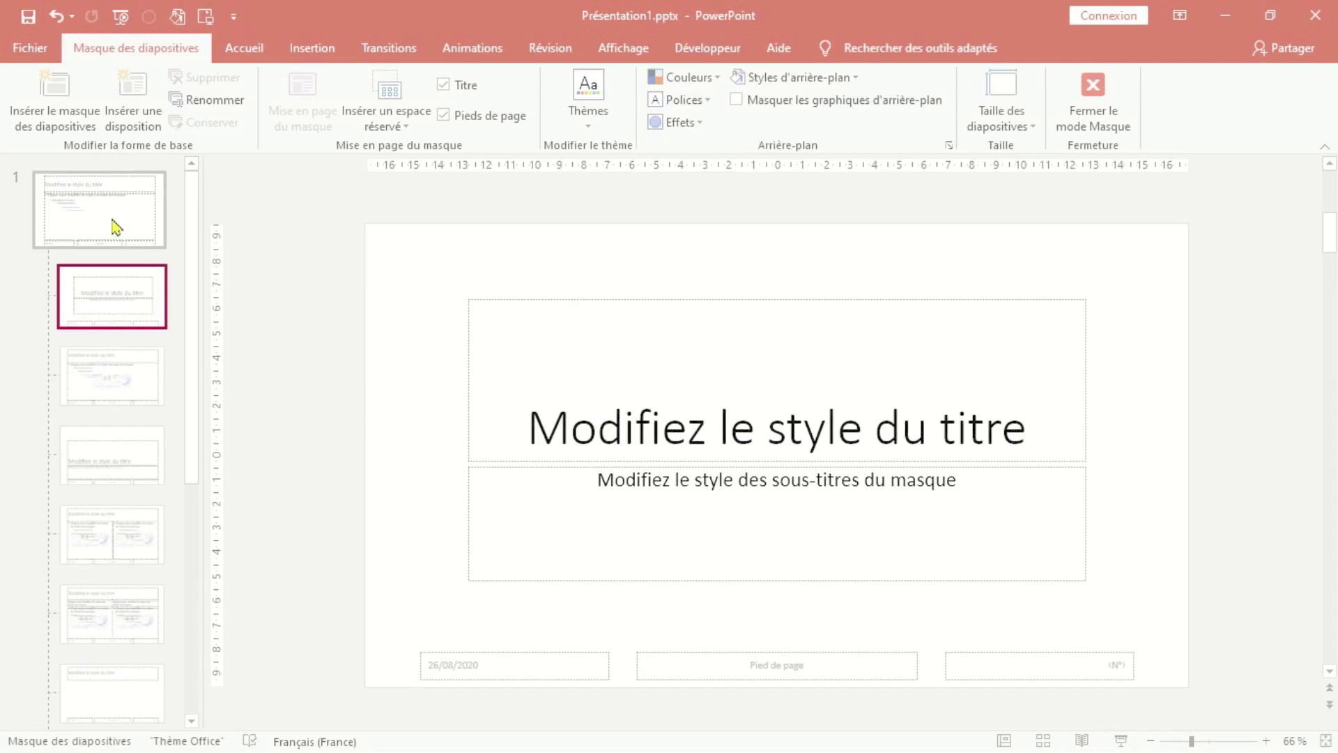
Duplicate the slide master with Masque des diapositives en double.
right_click(115, 227)
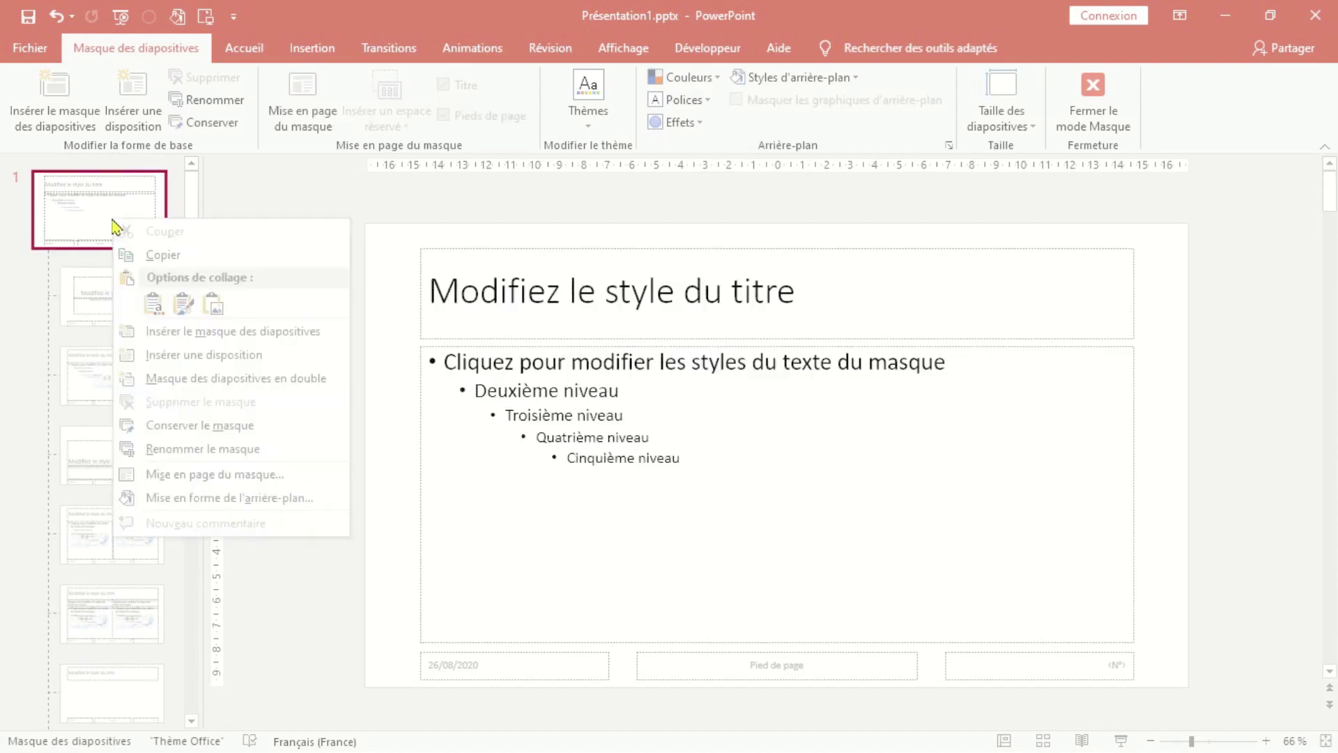
click(239, 379)
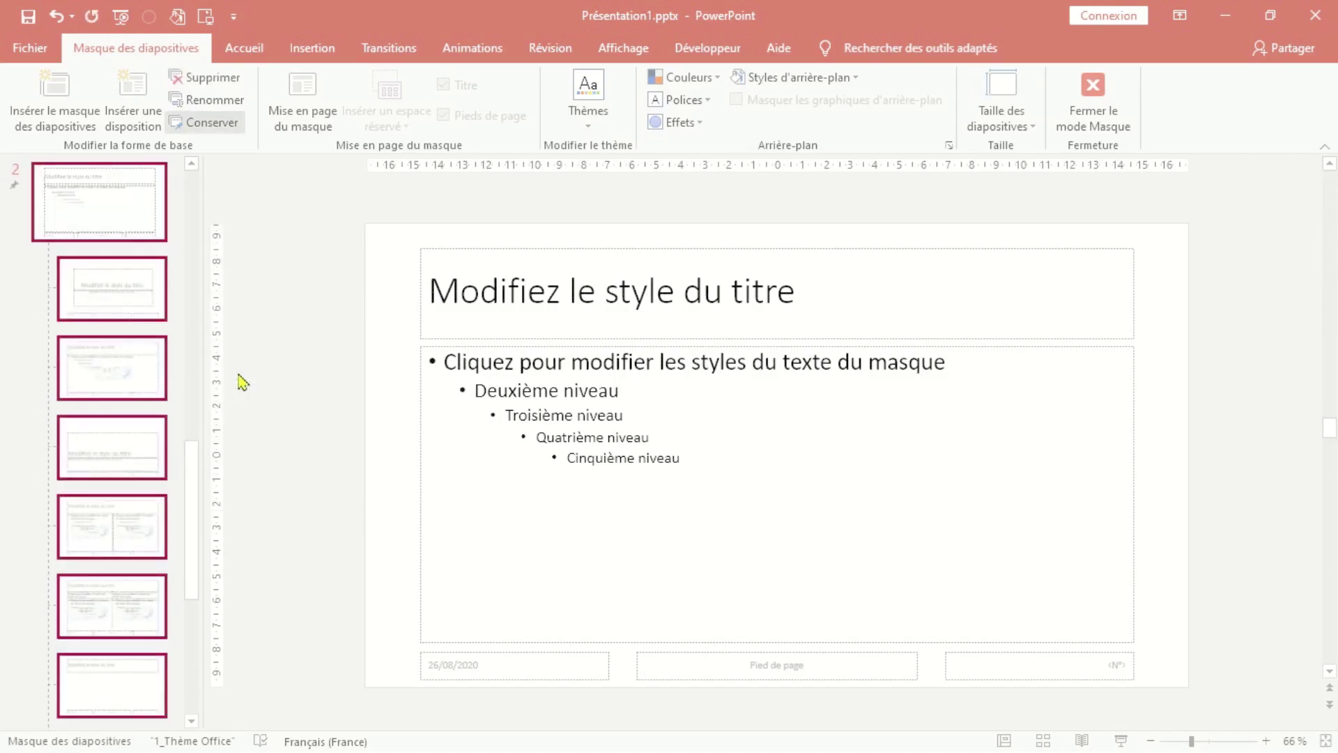
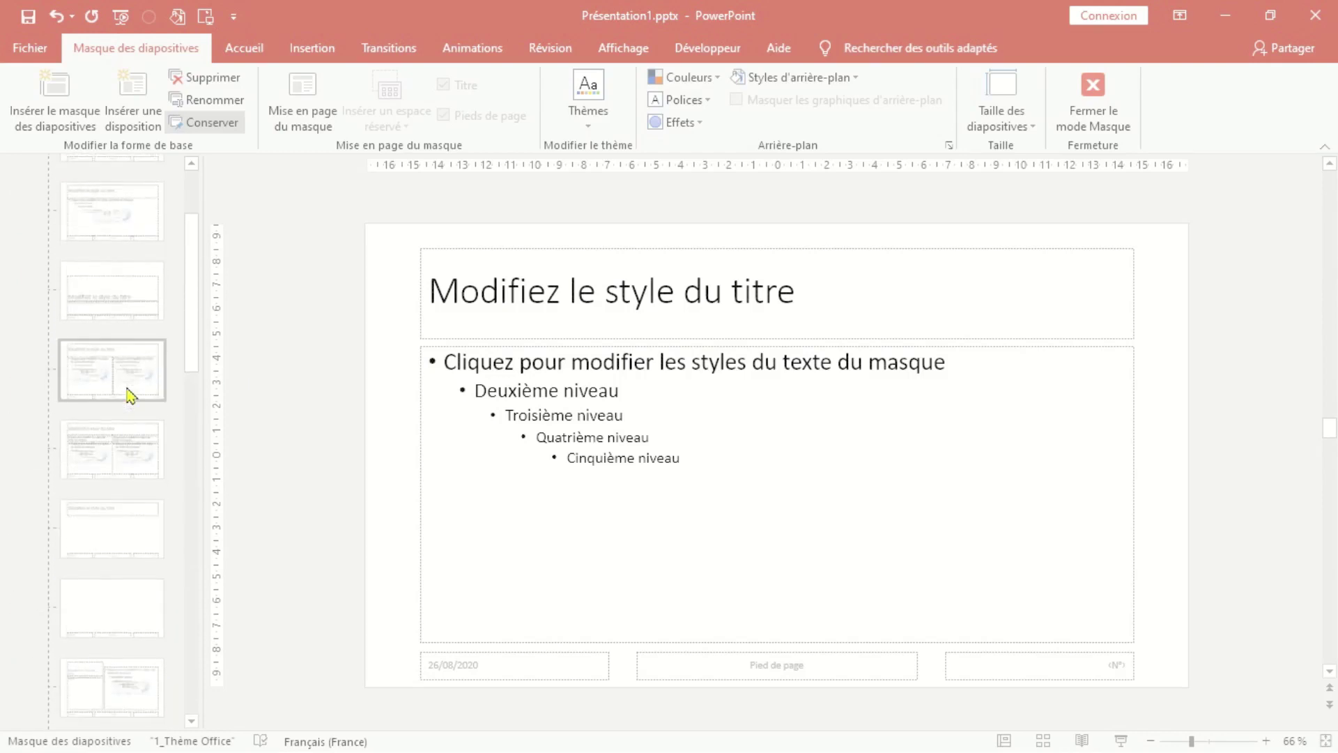
Delete all title, subtitle and footer placeholders from the Title Slide layout.
scroll(128, 395, down, 3)
scroll(128, 395, down, 3)
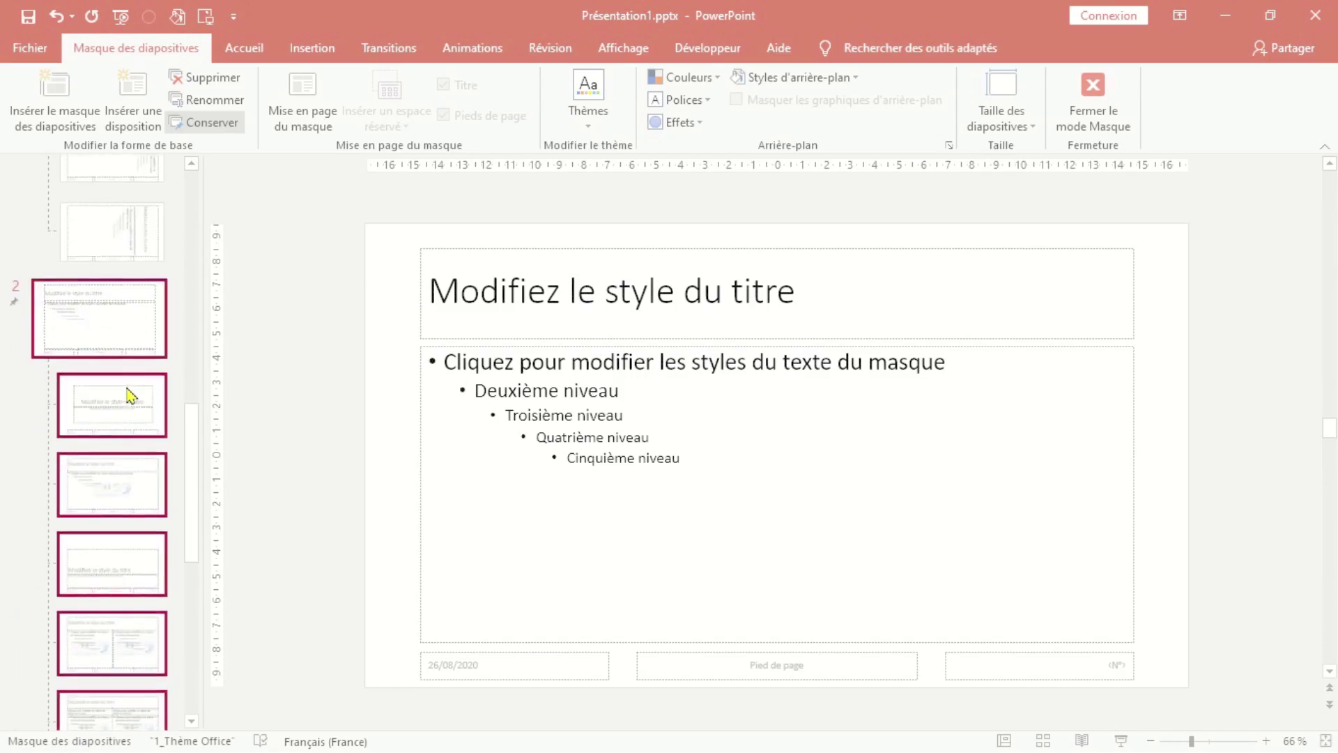
click(120, 401)
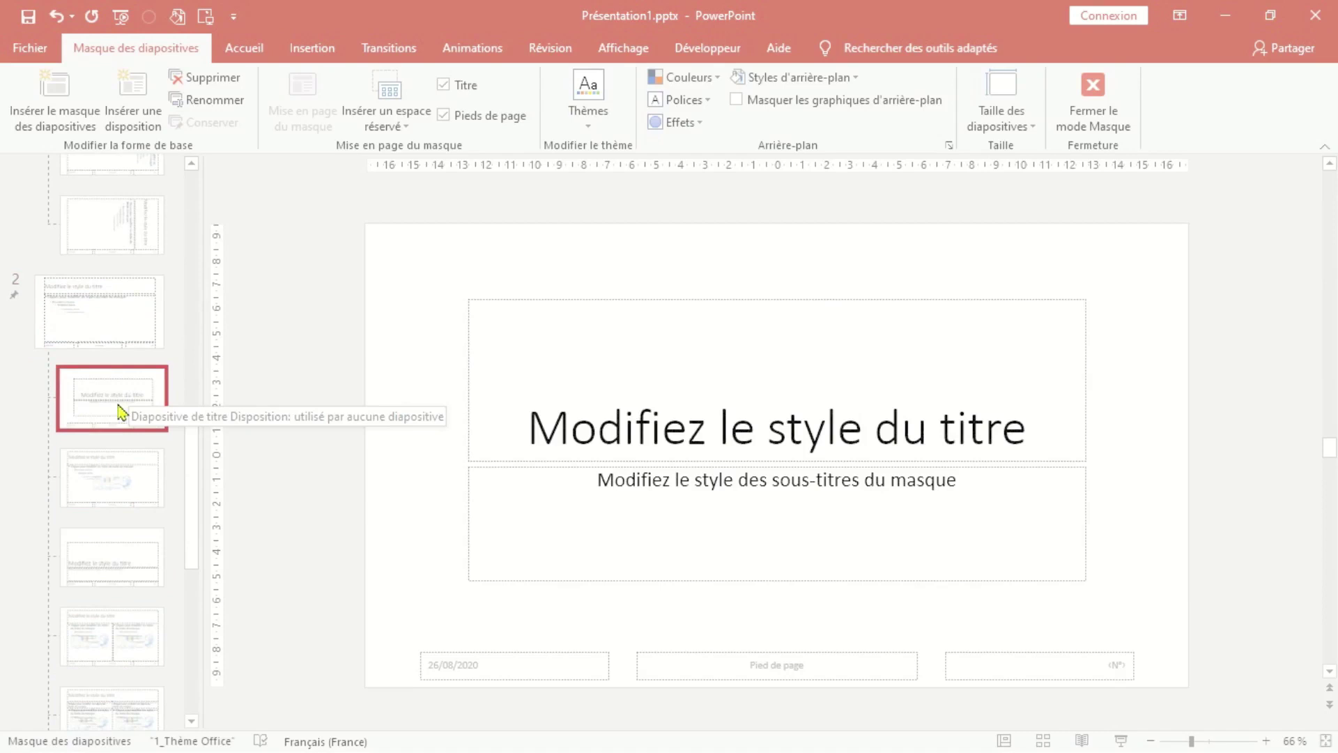
mouse_move(353, 229)
mouse_down()
mouse_move(1122, 606)
mouse_move(1265, 729)
mouse_up()
key(Delete)
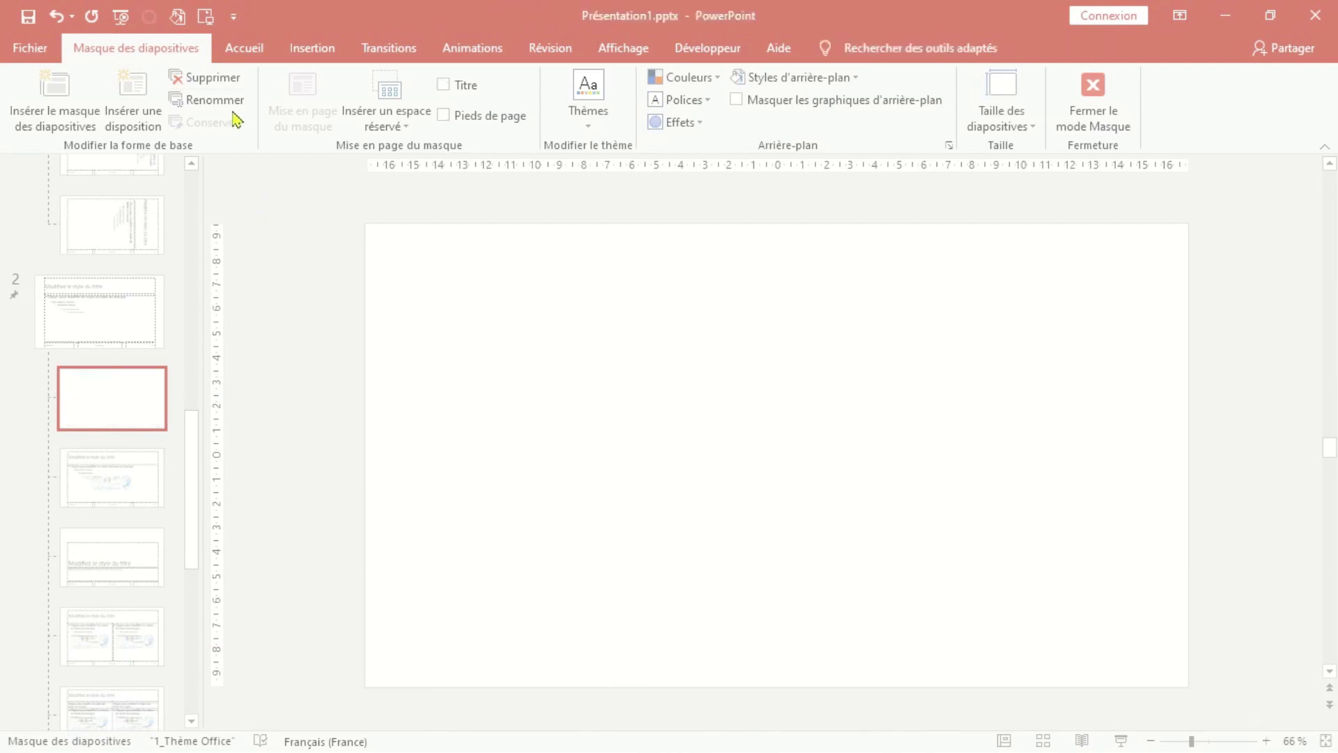
Rename the emptied layout with a new score-slide name.
click(228, 103)
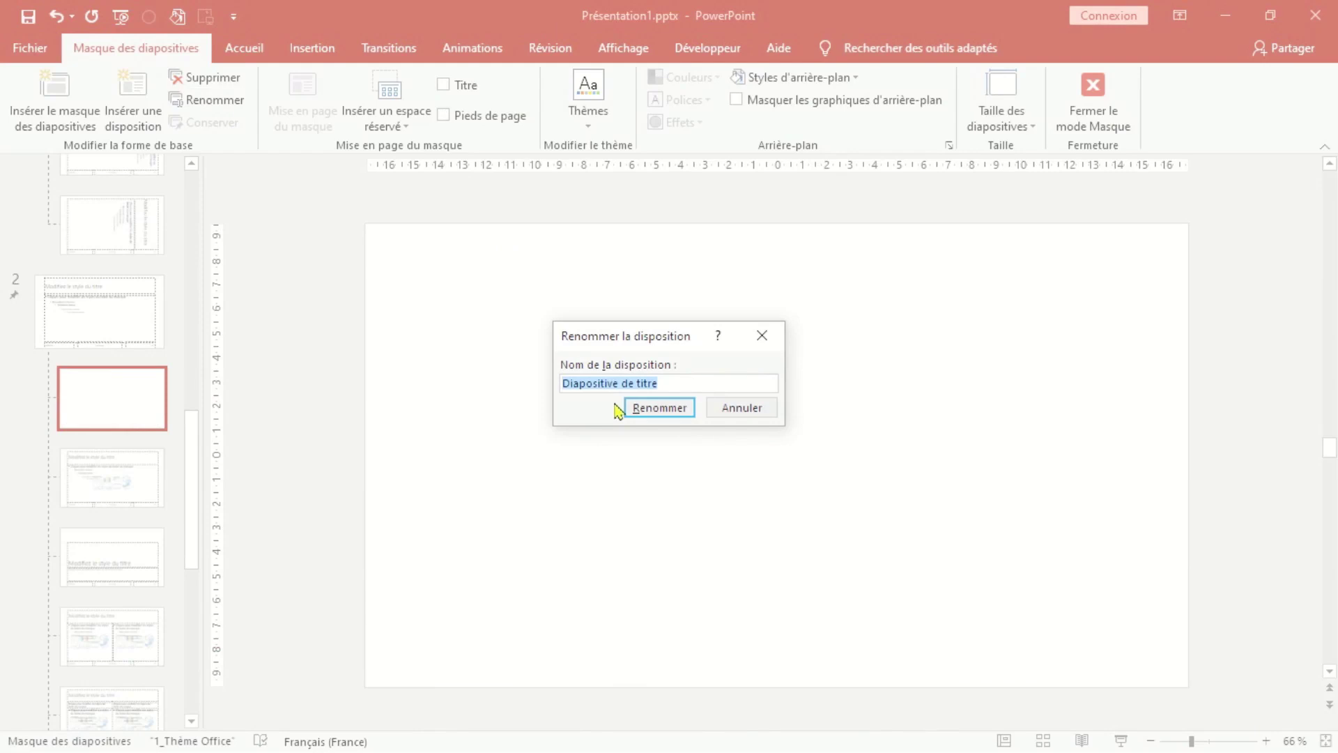
text(Diap)
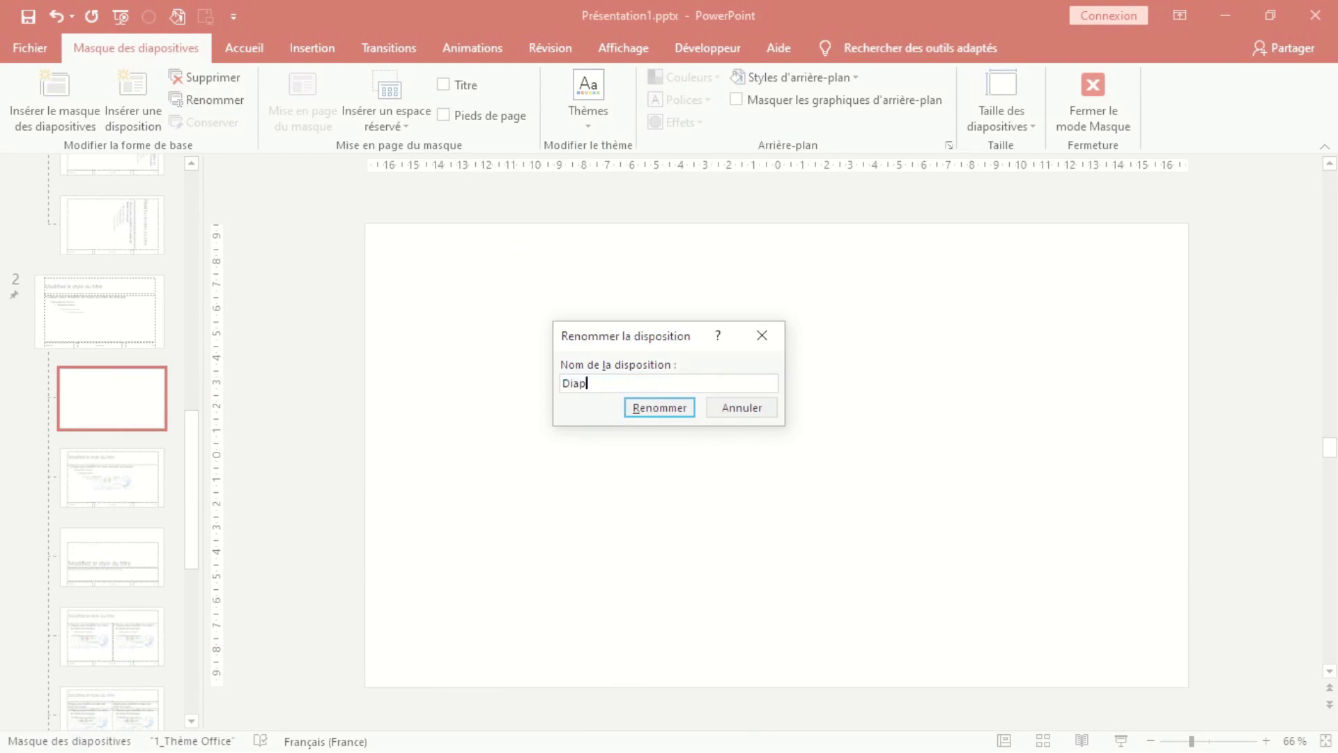
text( score)
click(659, 407)
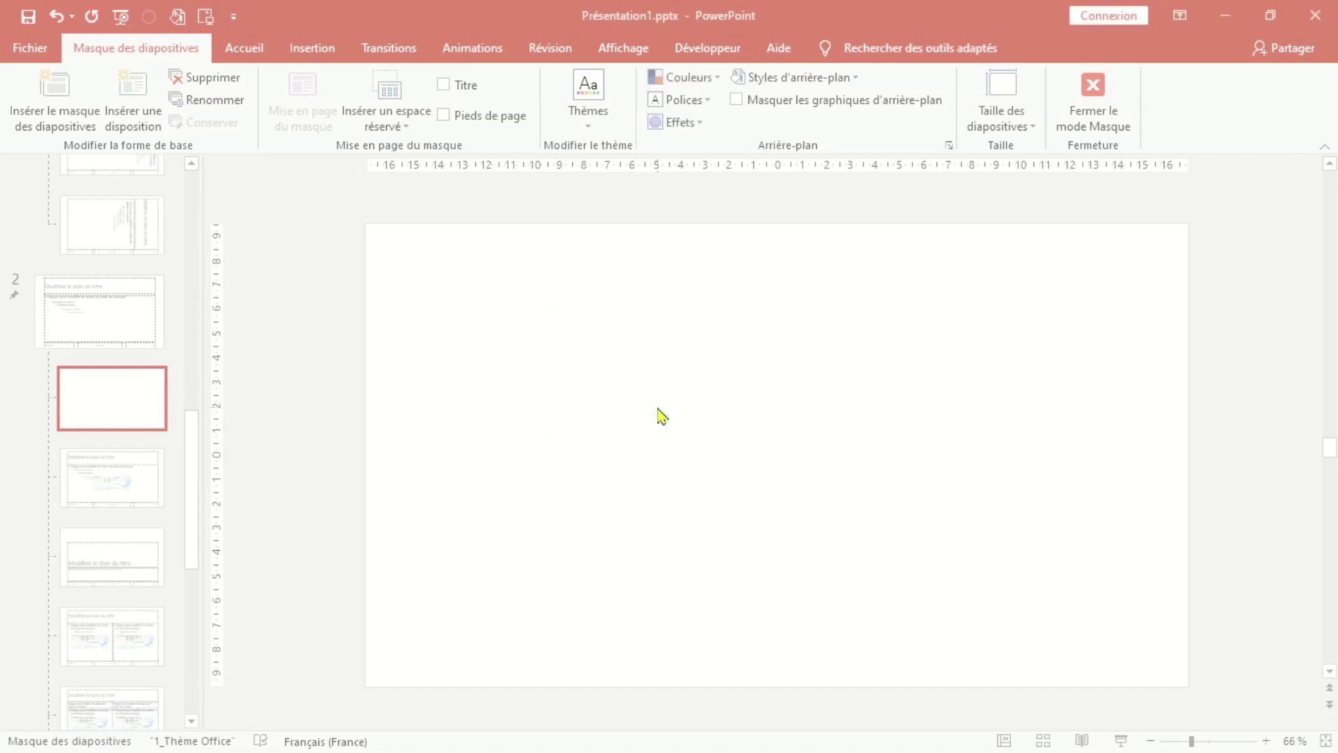
Insert the Fond Bleu dégradé.png picture onto the layout as its background.
click(207, 17)
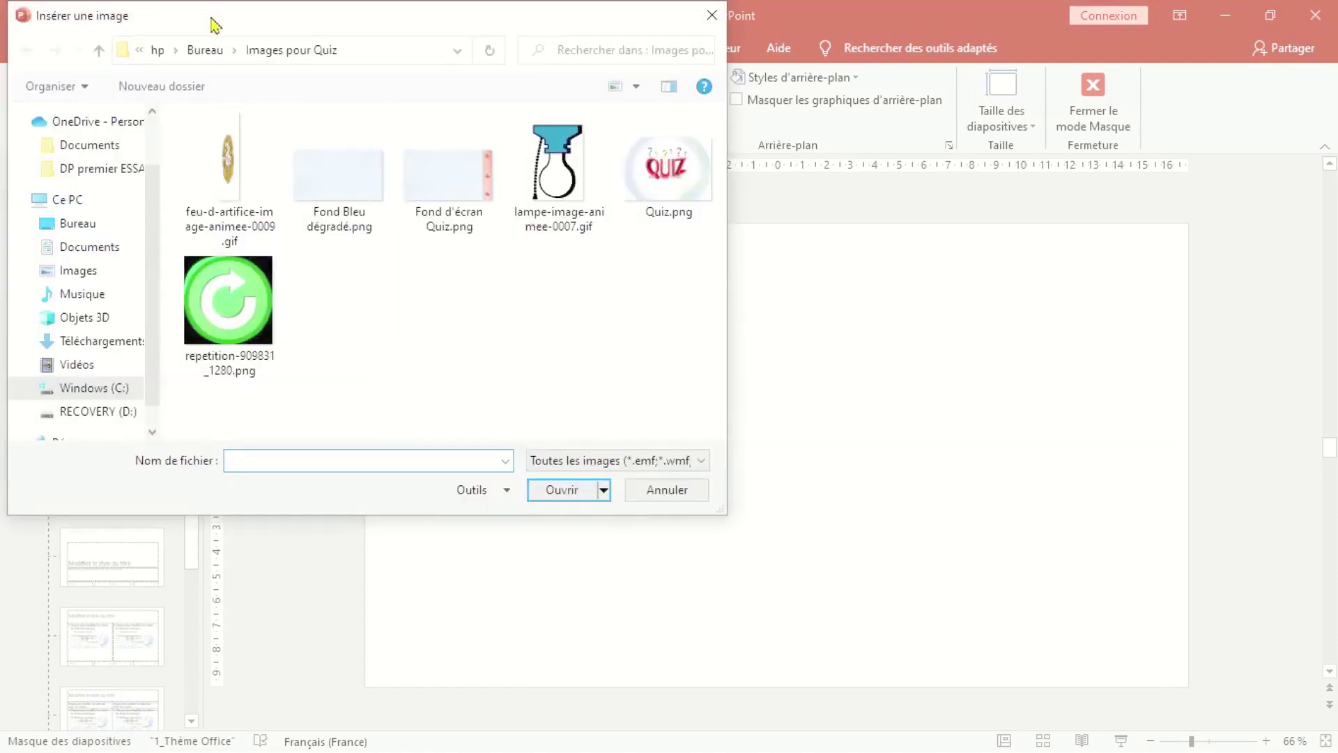
click(361, 180)
click(556, 494)
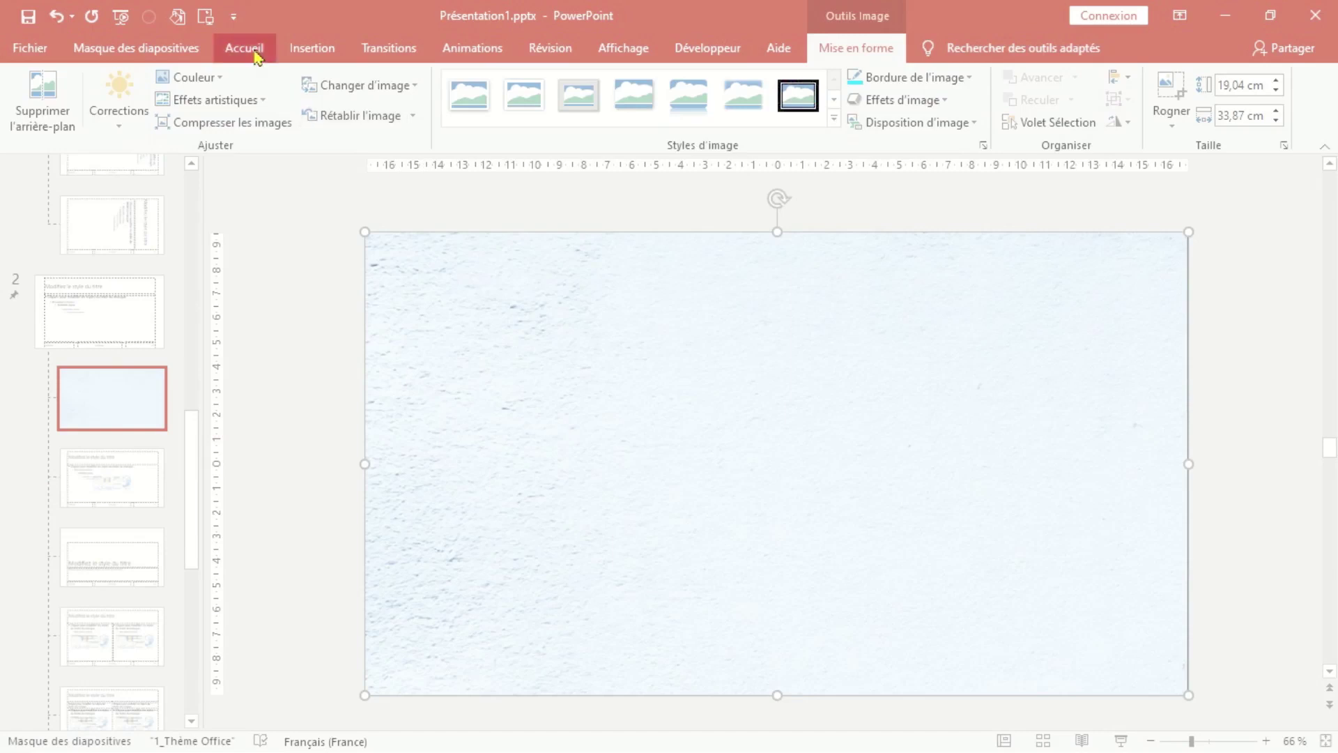
Draw a text box with 60 pt font, salmon fill and a preset shadow effect.
click(252, 50)
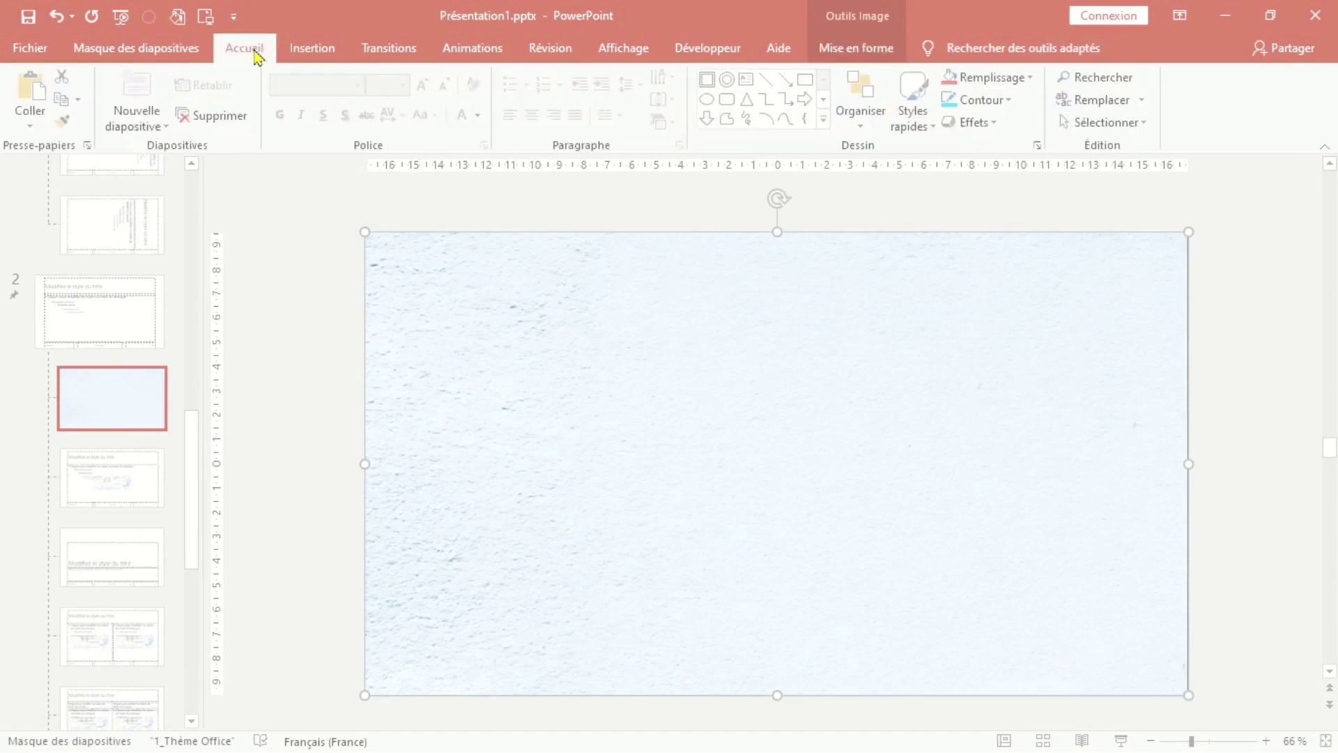
click(748, 80)
drag(469, 312, 624, 376)
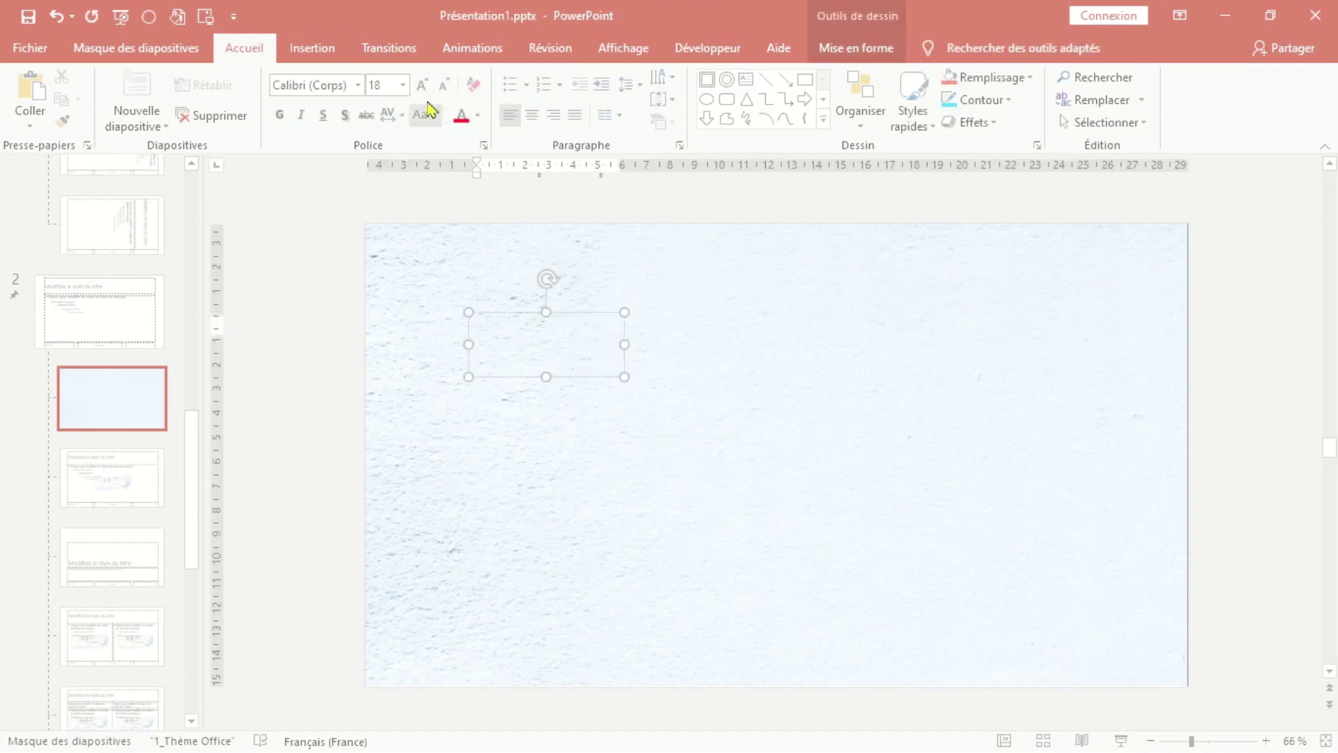
click(403, 85)
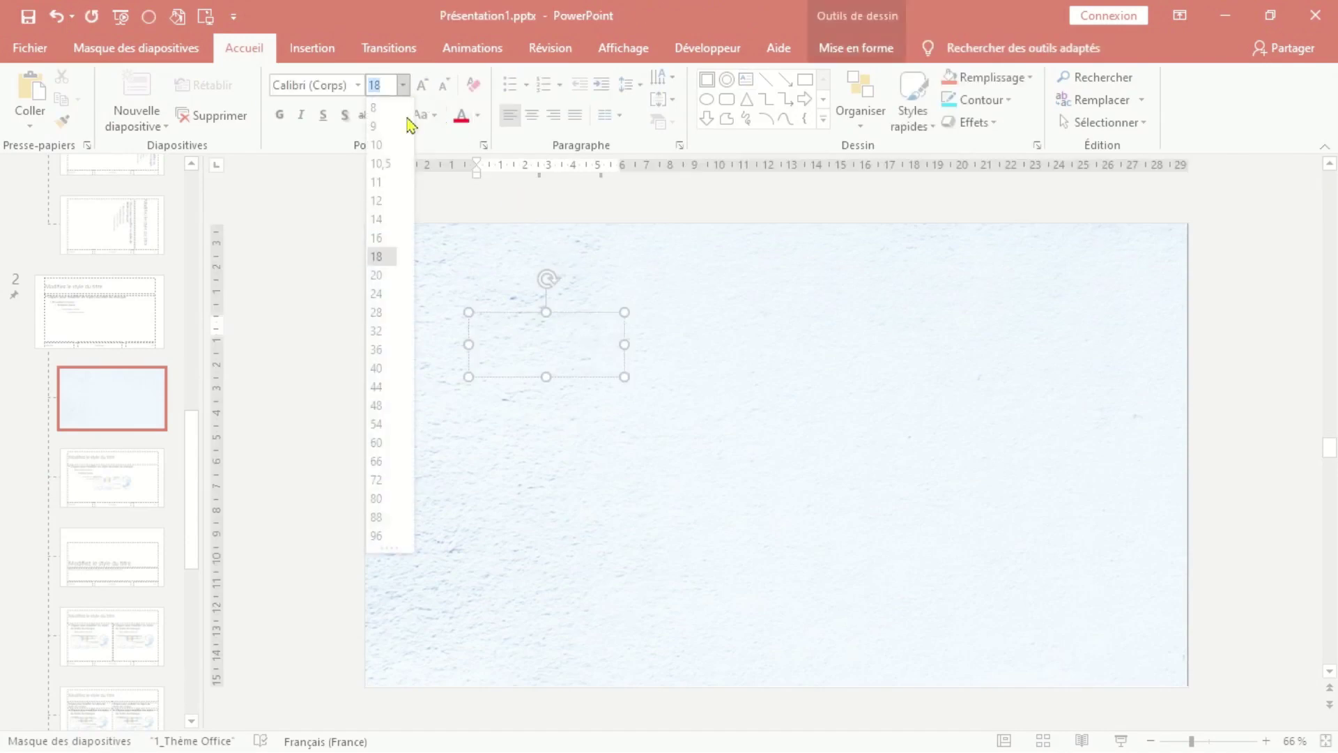
click(389, 442)
click(987, 82)
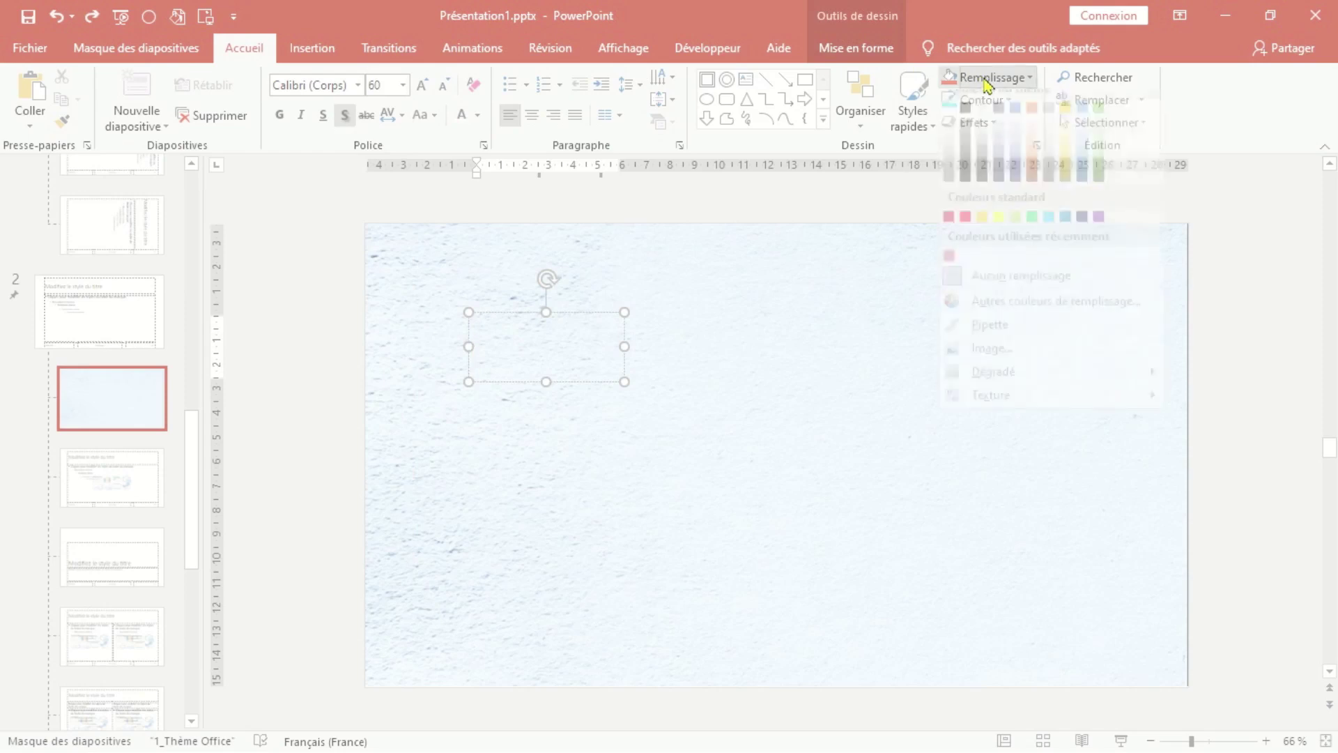
click(956, 269)
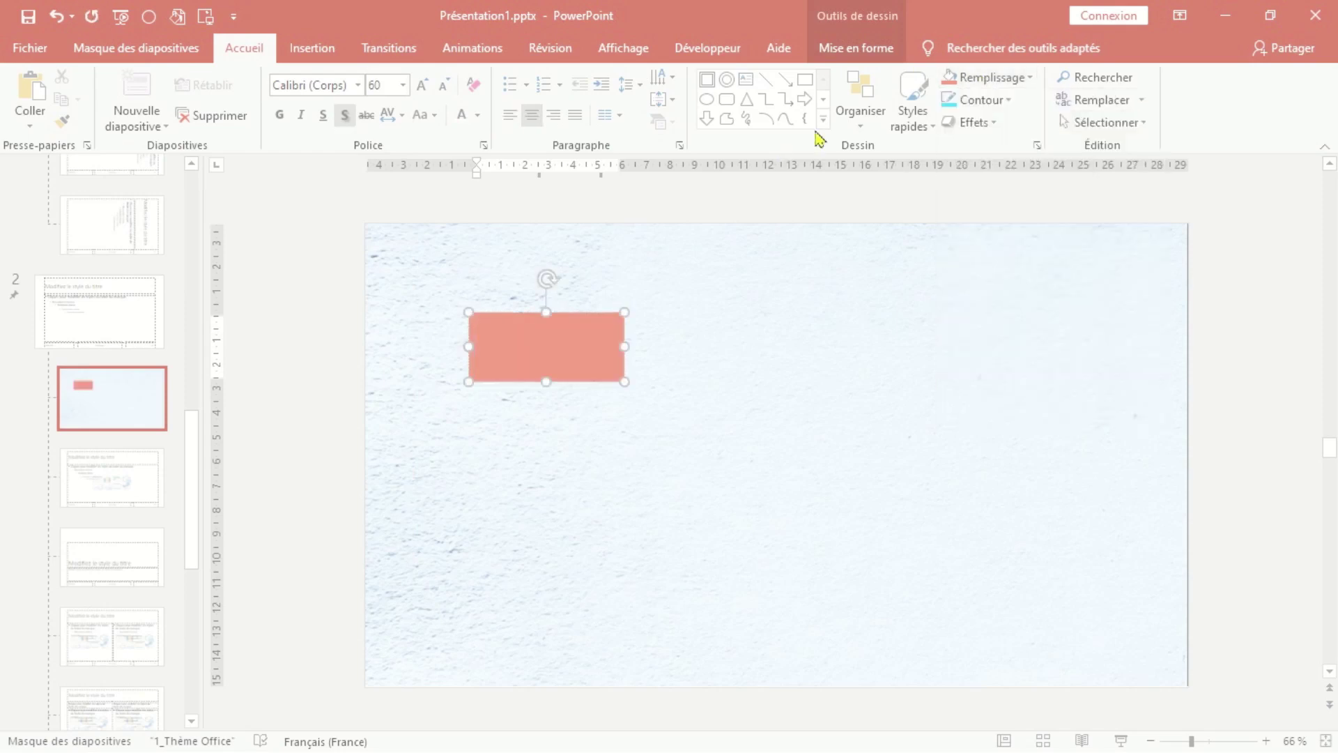
click(975, 122)
mouse_move(1009, 159)
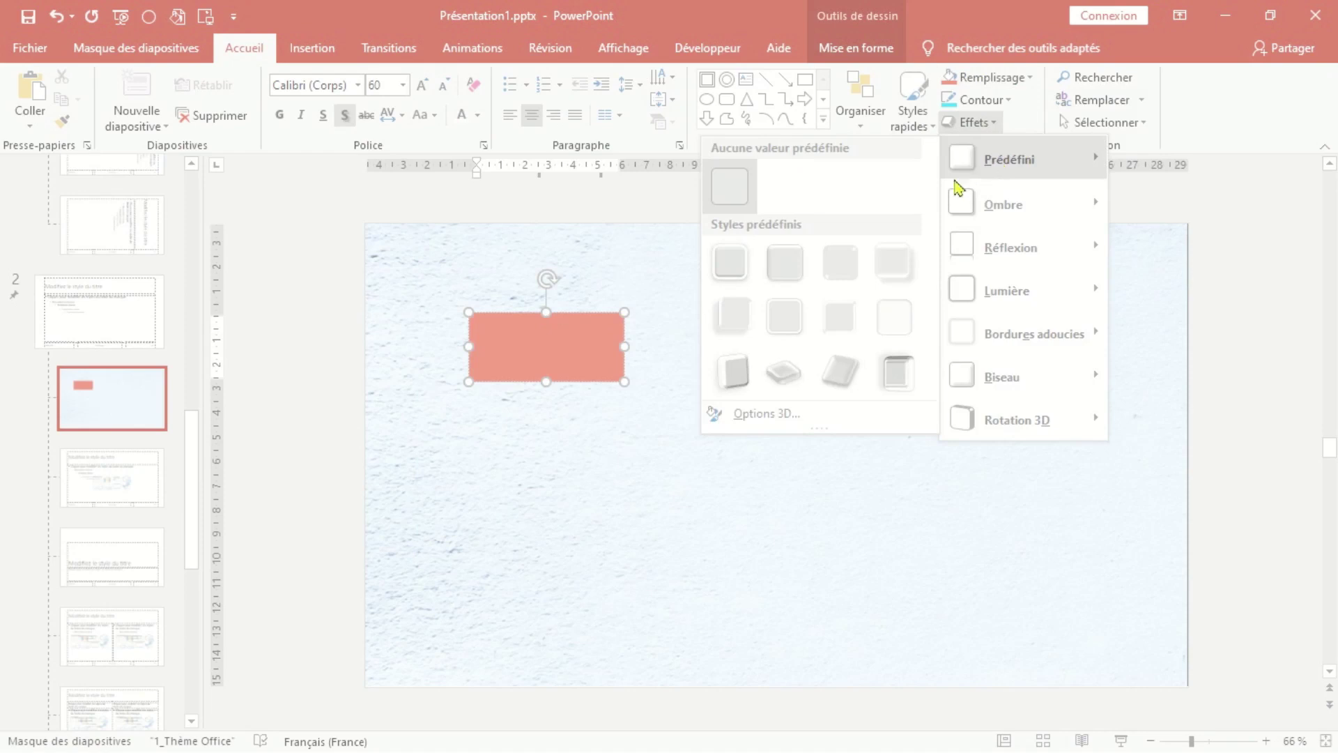
click(895, 262)
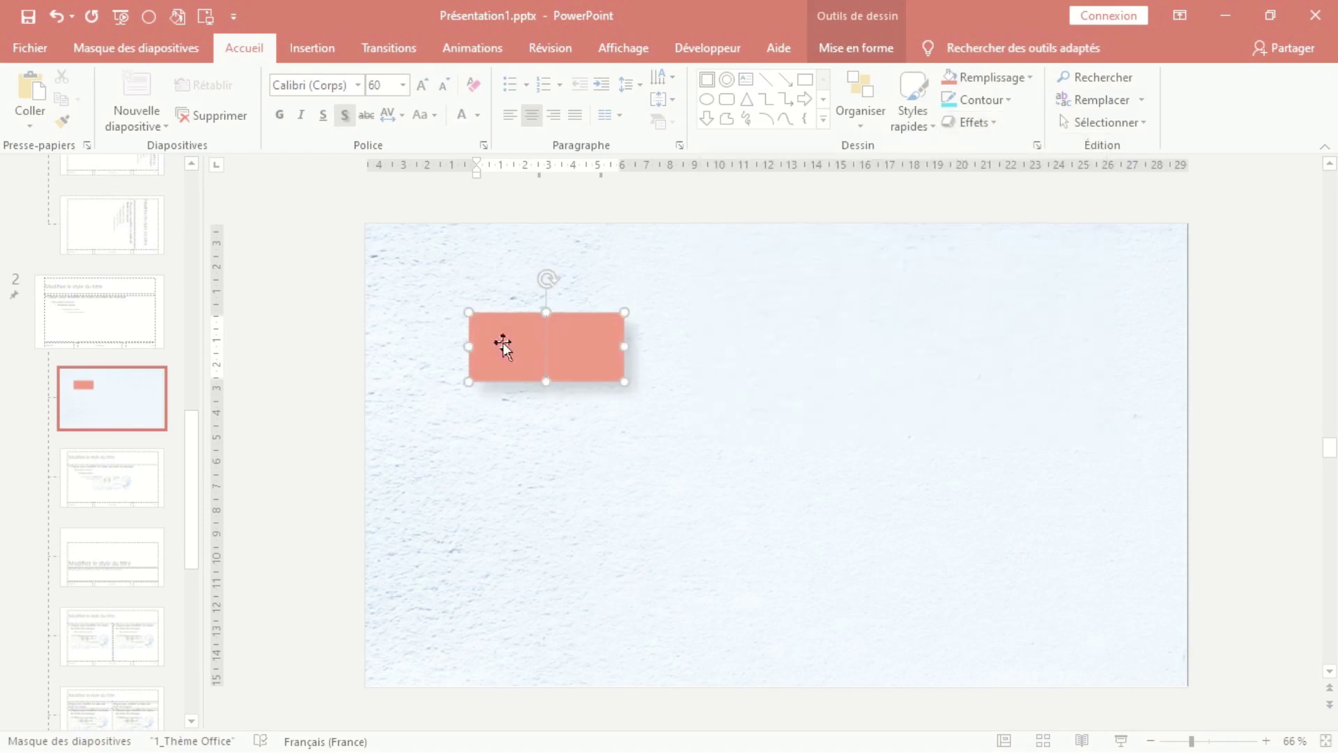
Type 'Nombre de réponses correctes' in the banner, widen it to one line and centre it.
text(Nombre de répons)
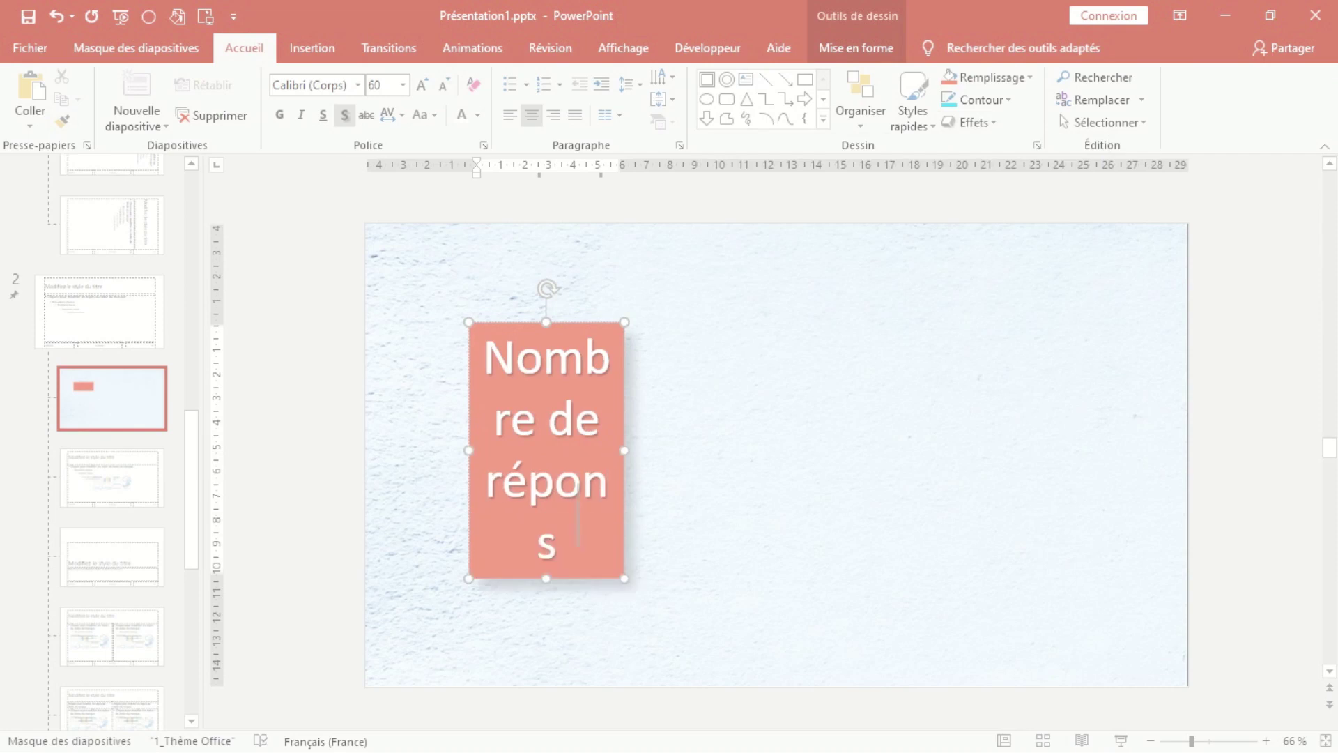
text(es correctes)
drag(623, 480, 1087, 346)
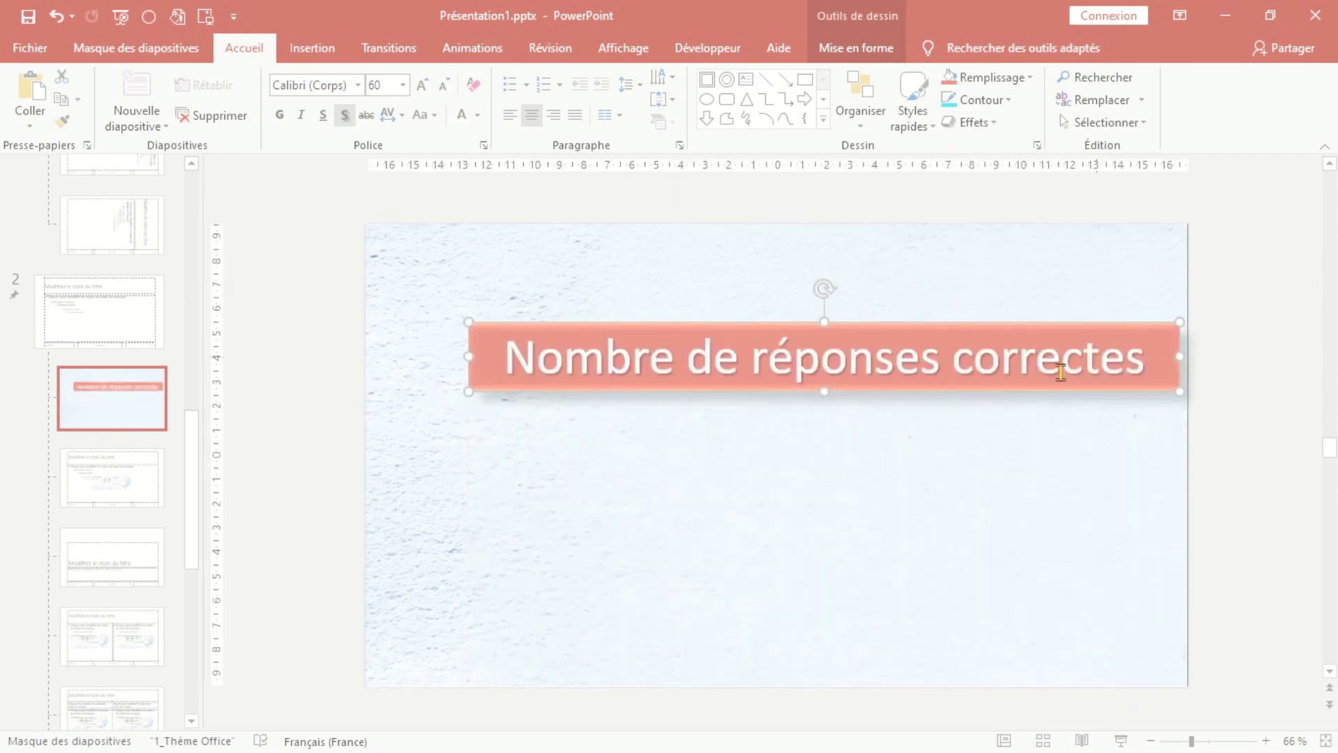
drag(999, 382, 953, 379)
key(Escape)
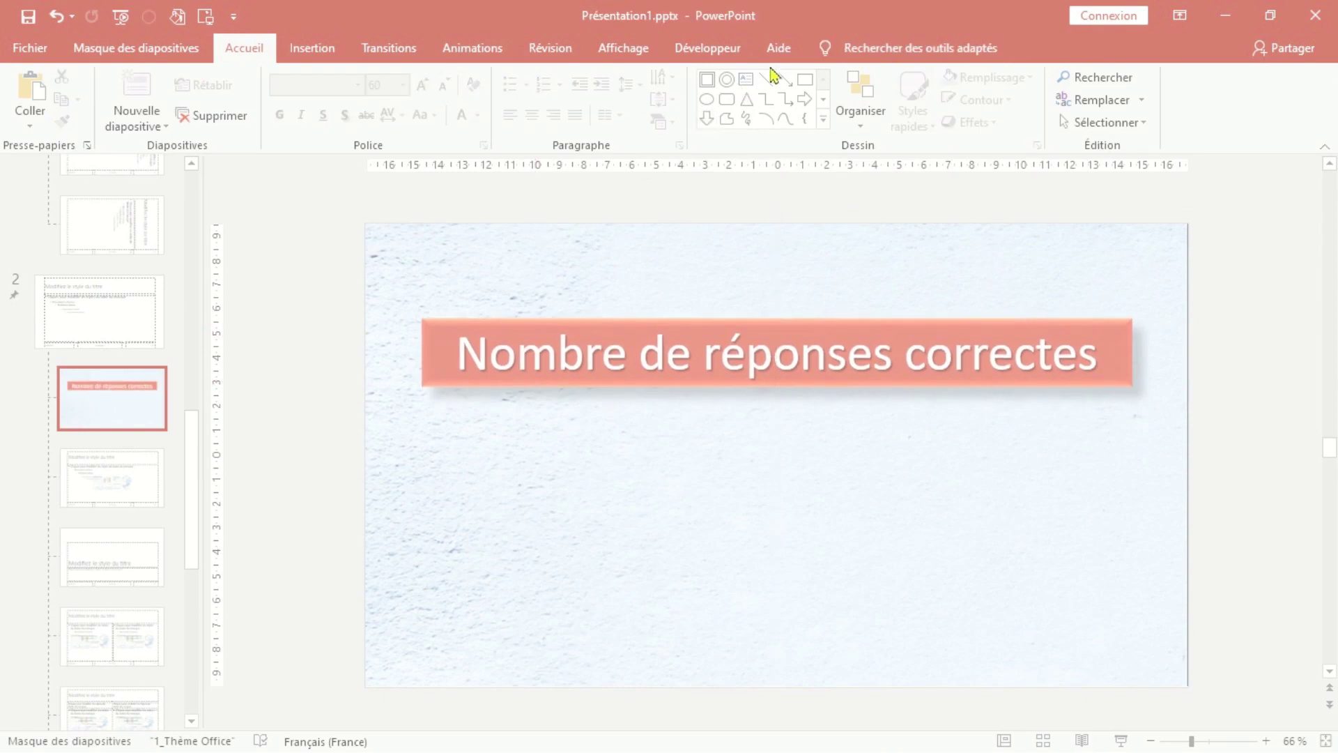
Add a black, shadowed 36 pt text box reading 'Votre score :' below the banner.
click(745, 78)
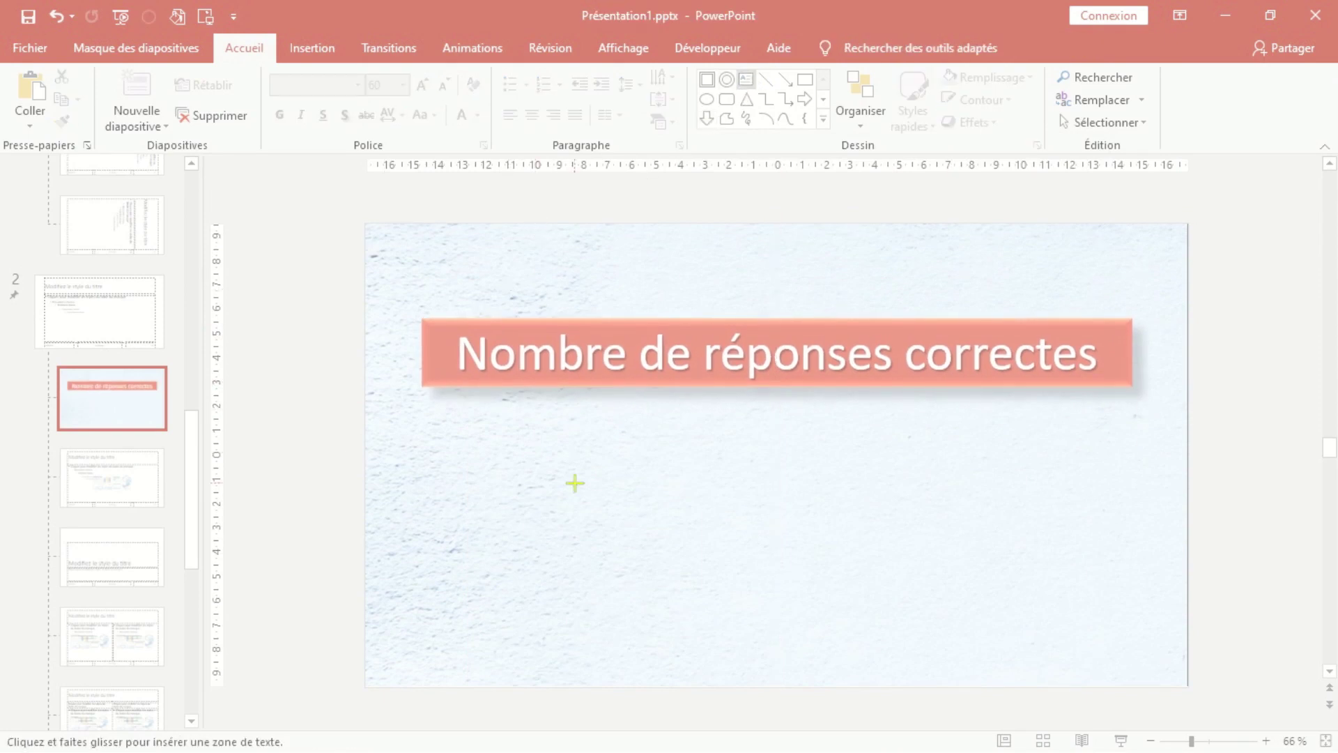
drag(575, 482, 754, 523)
click(404, 84)
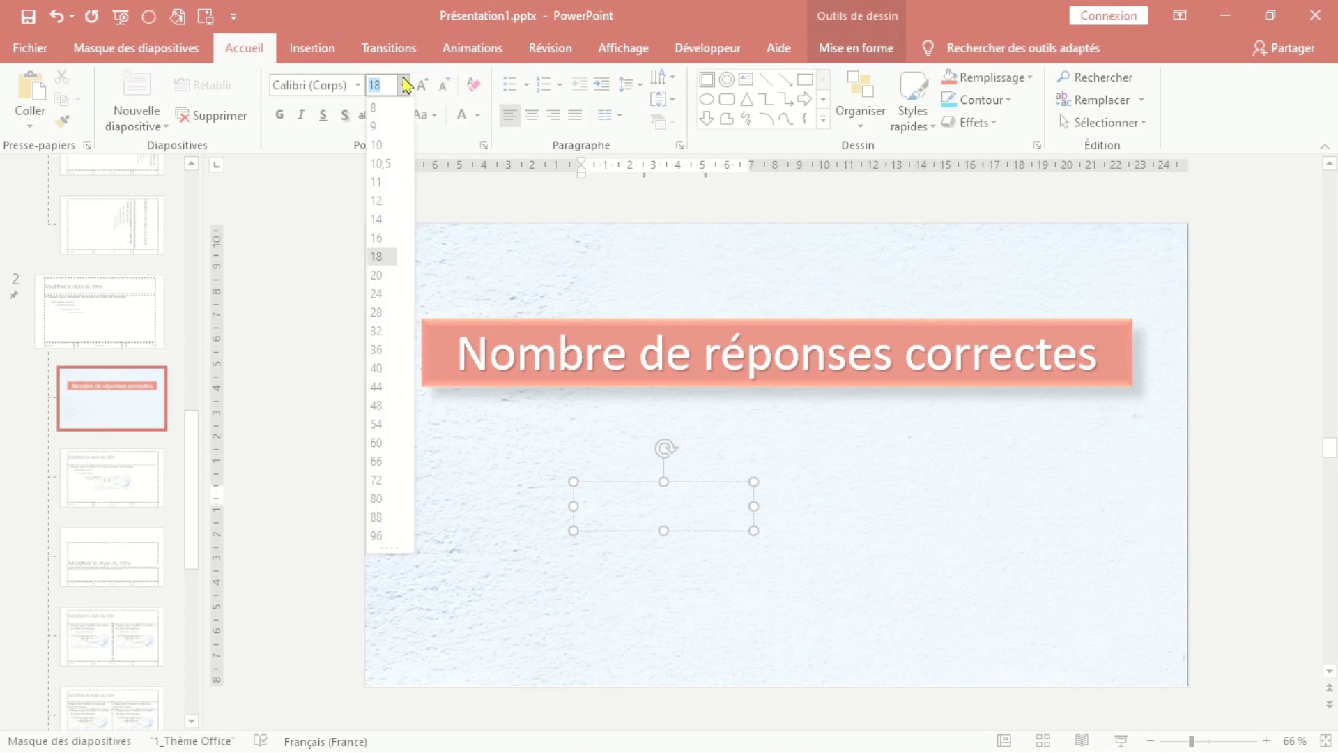
click(382, 349)
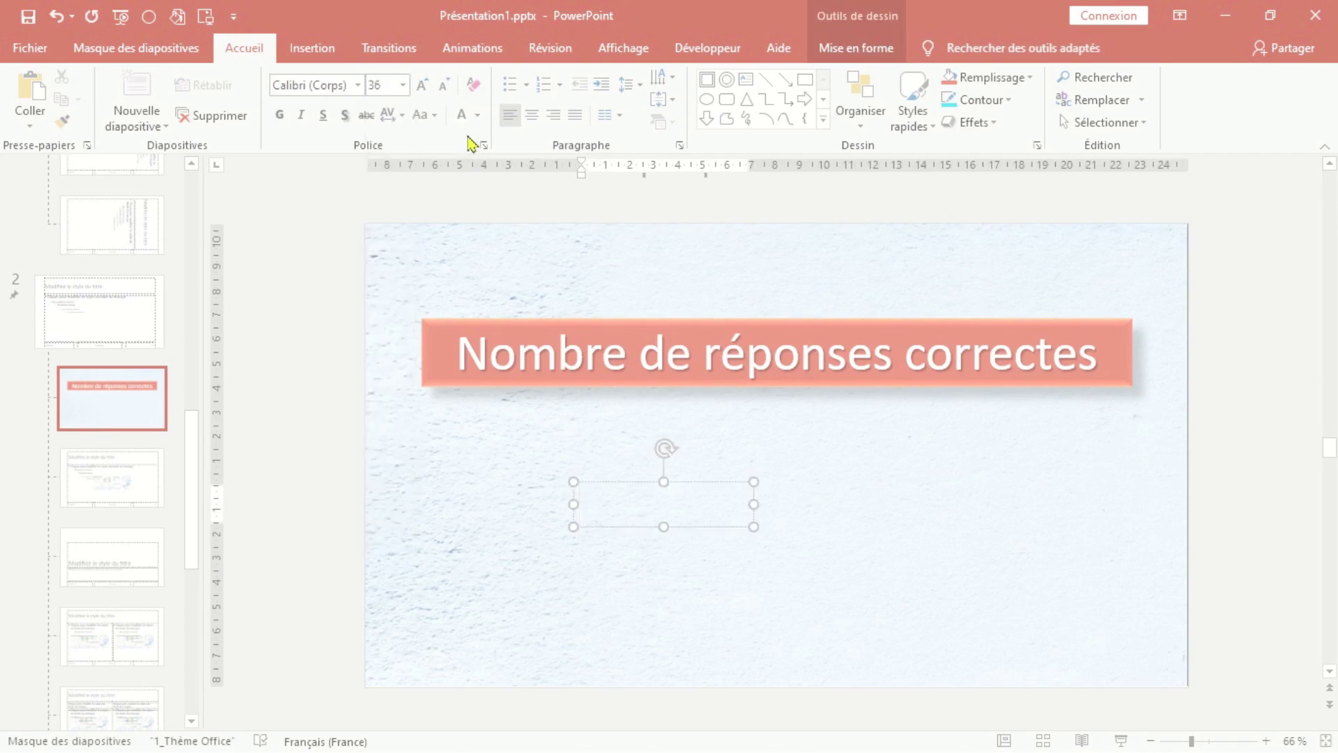
click(477, 115)
click(477, 159)
click(347, 119)
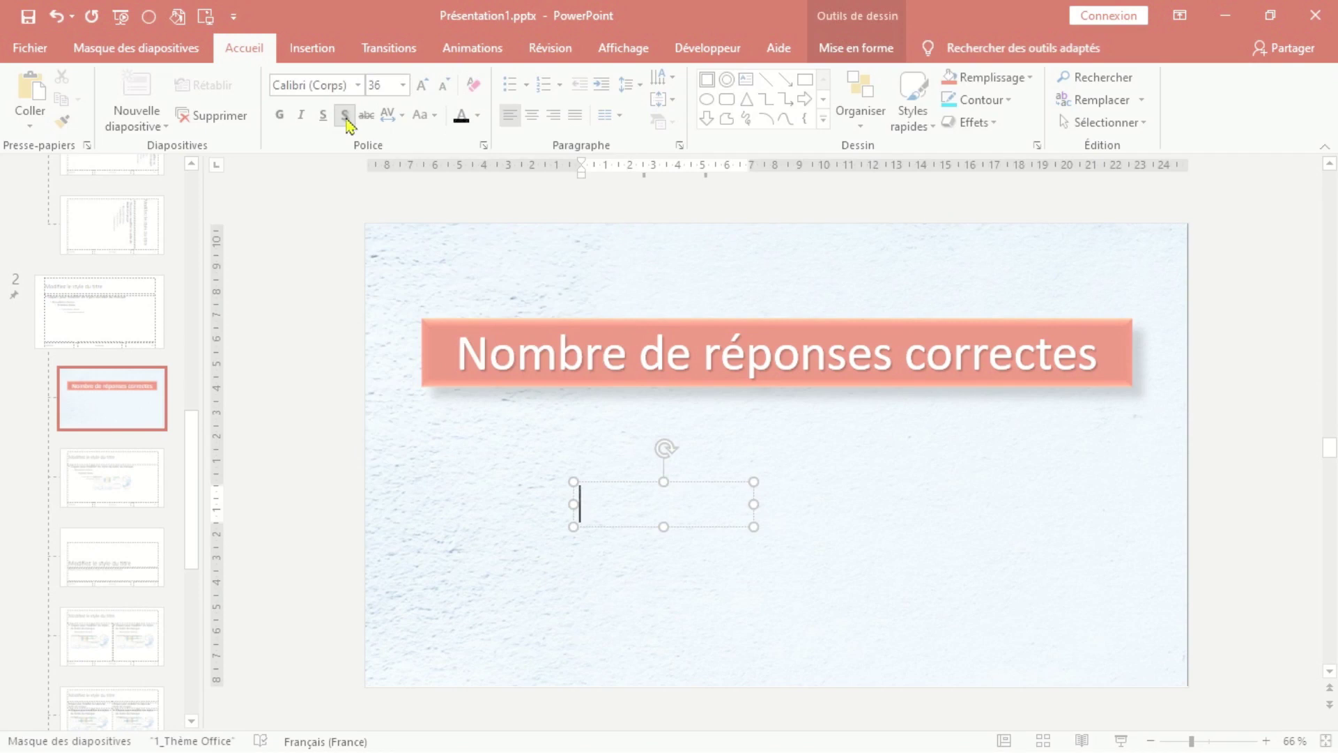
text(Votre score :)
click(828, 486)
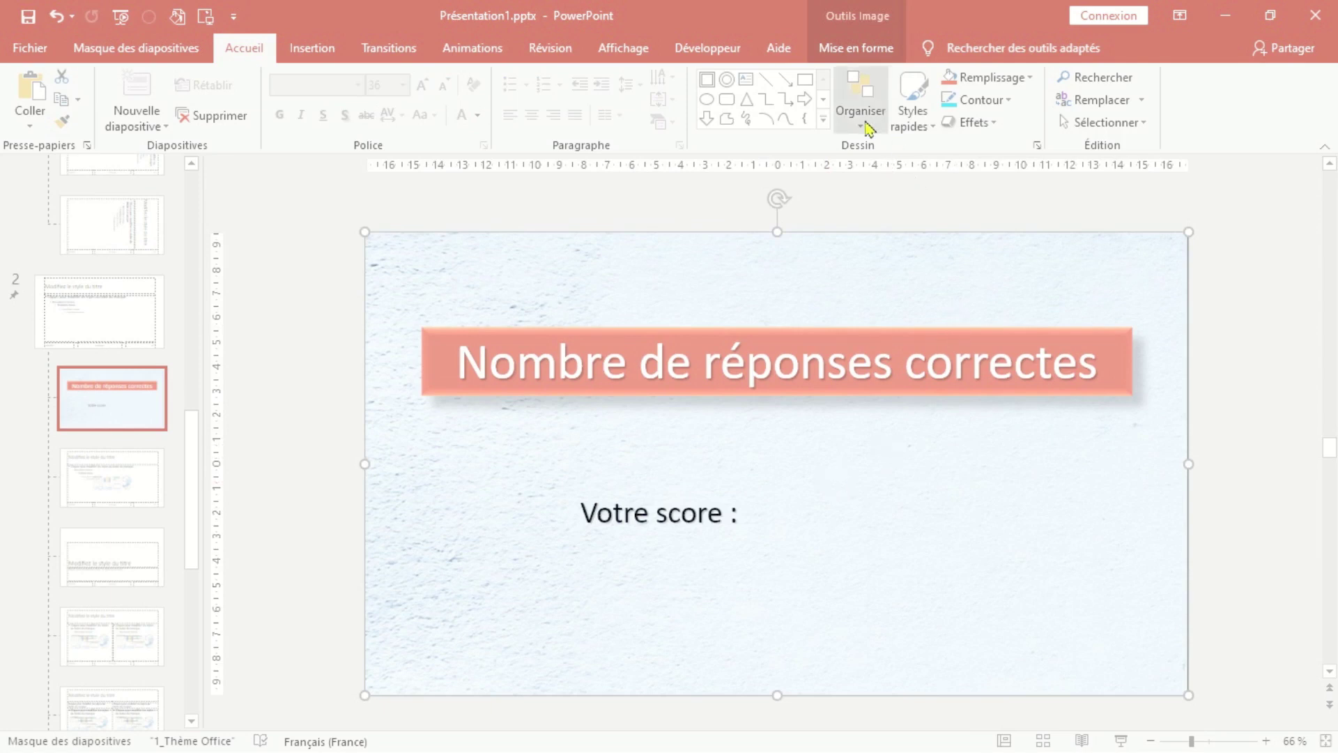
click(708, 48)
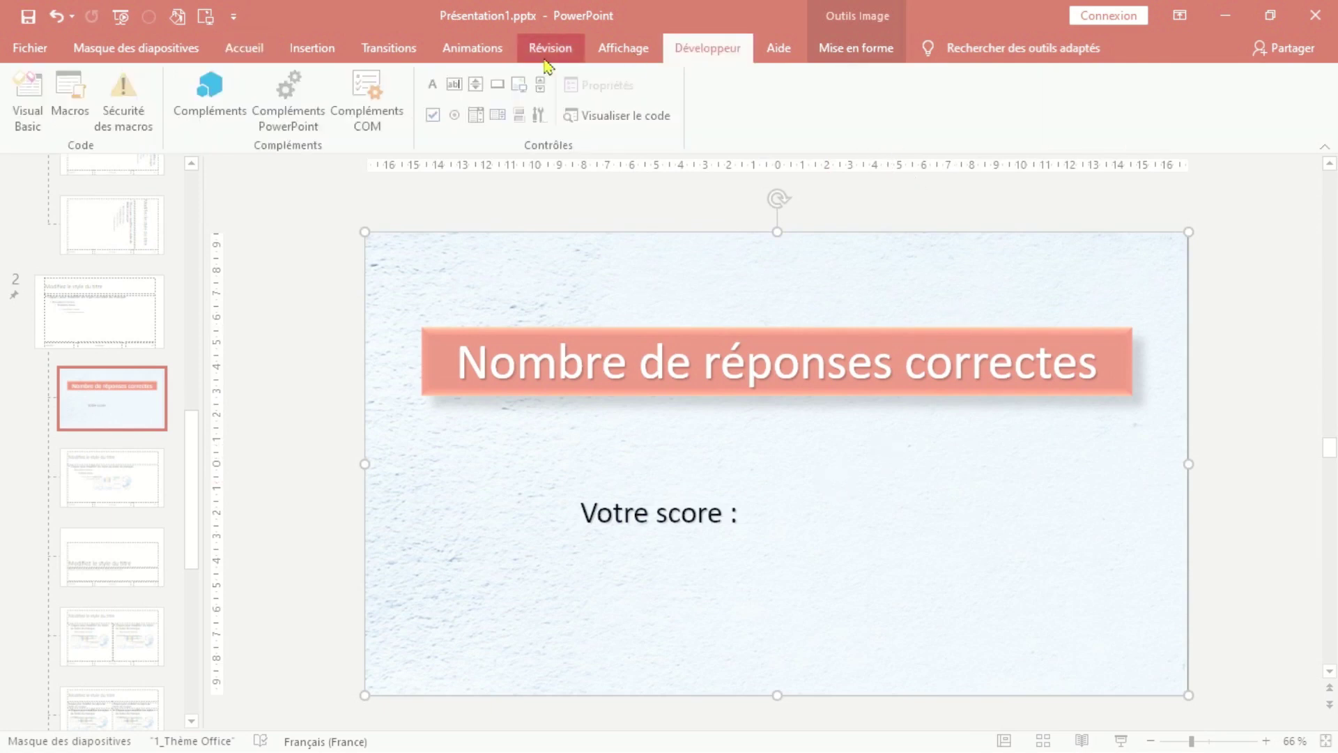
Insert a label right of 'Votre score :', named Points with caption 0.
click(433, 85)
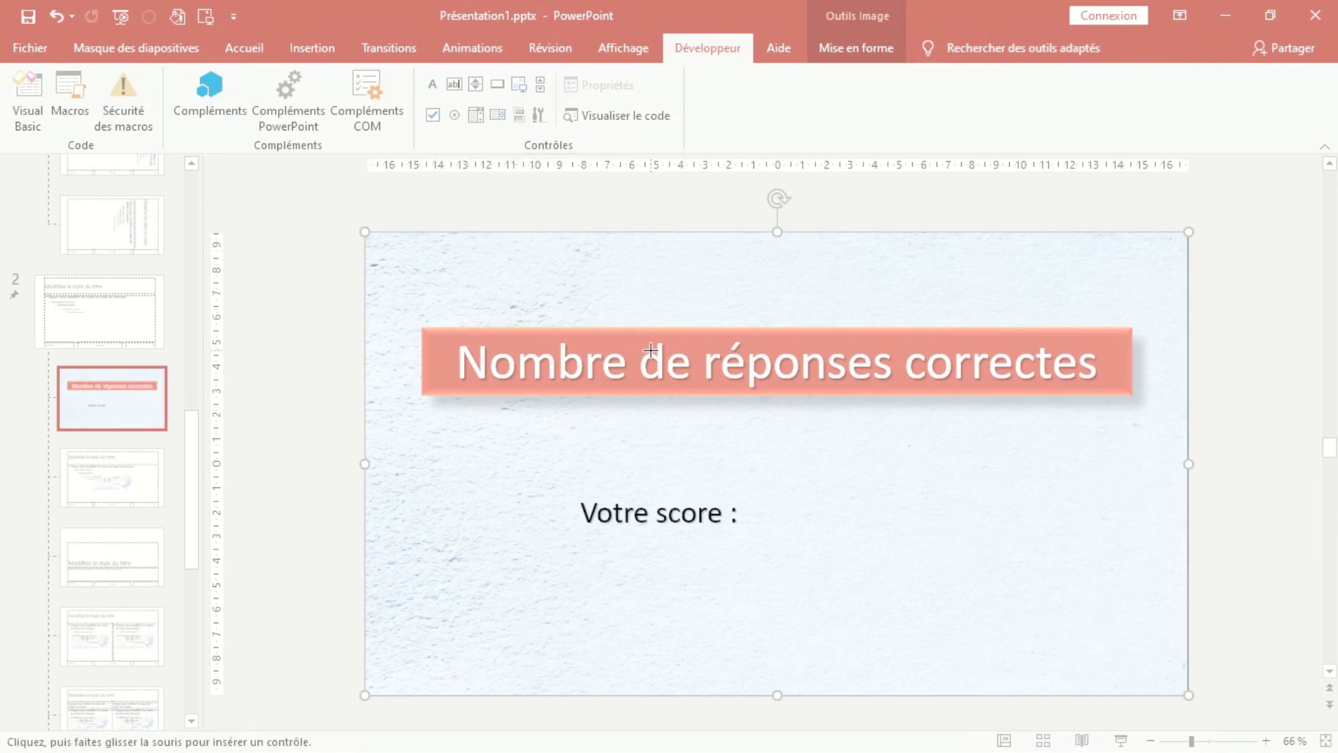
drag(754, 491, 826, 534)
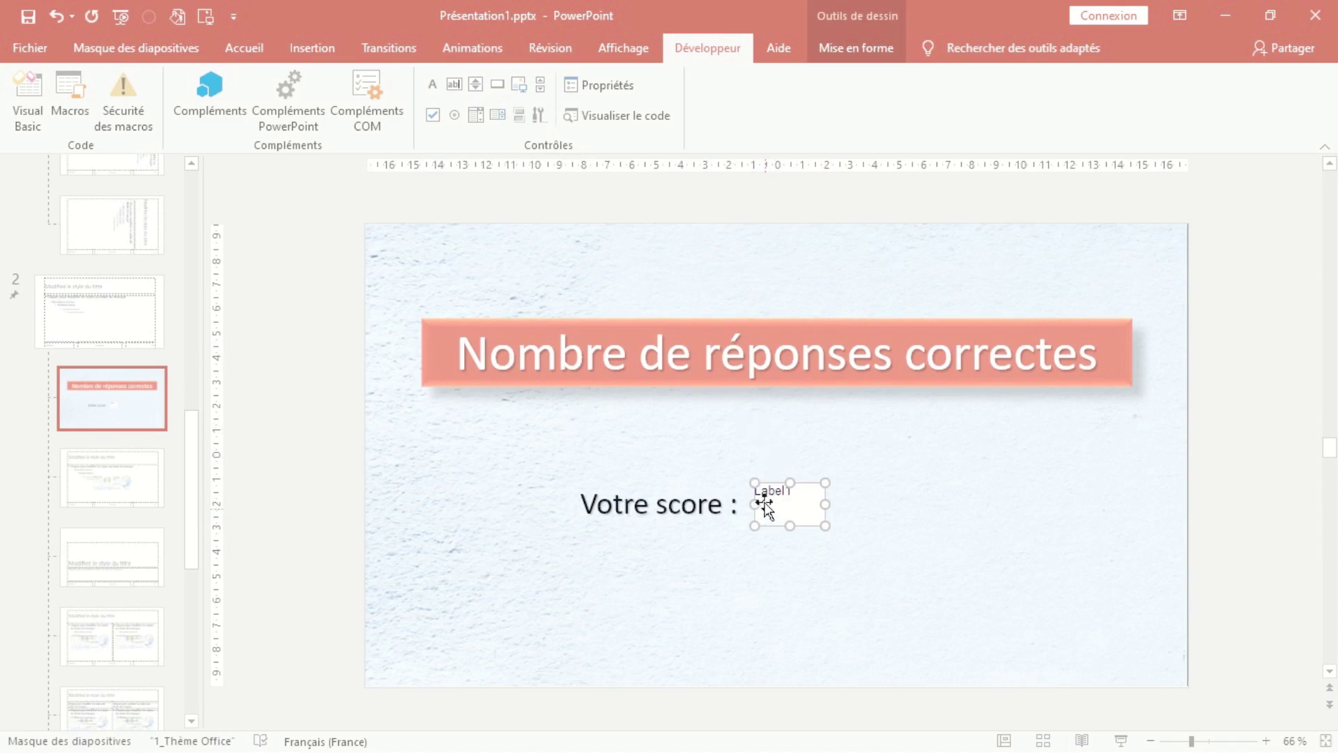
click(611, 87)
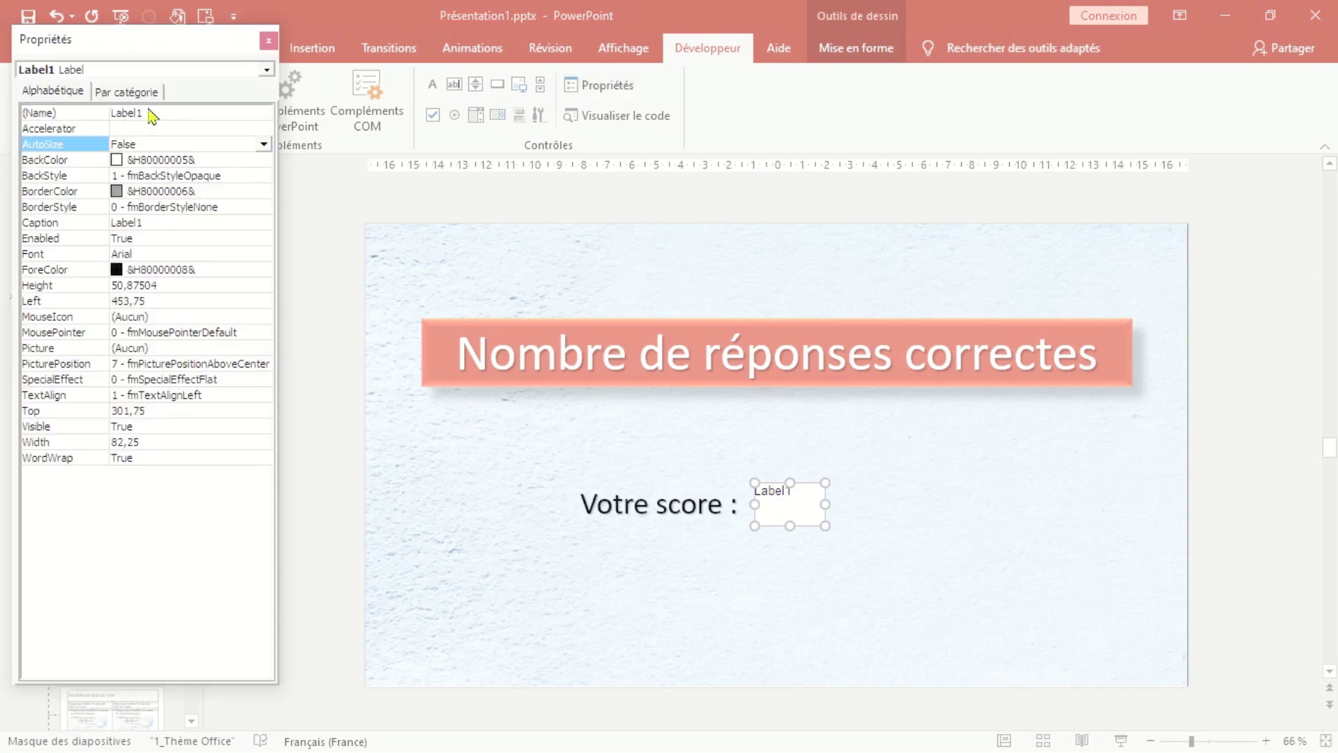
click(149, 112)
drag(149, 112, 119, 112)
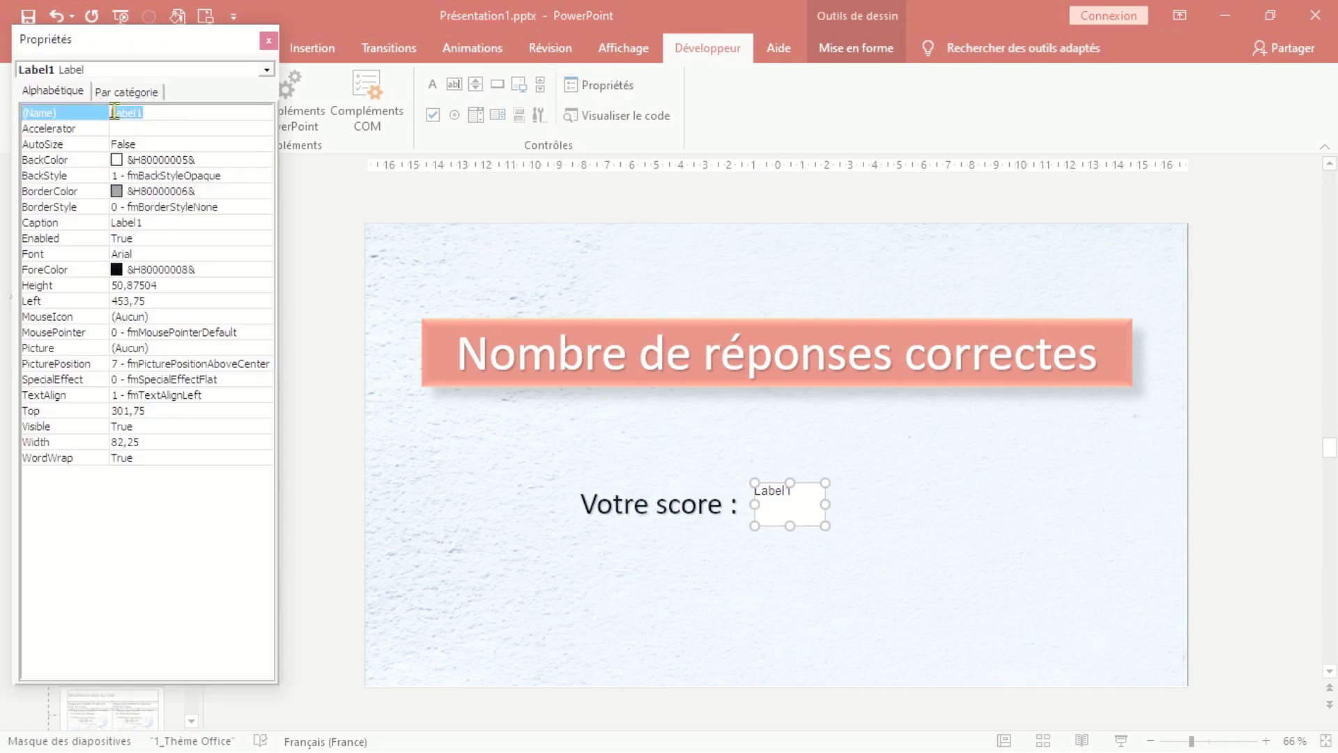
text(Points)
click(143, 222)
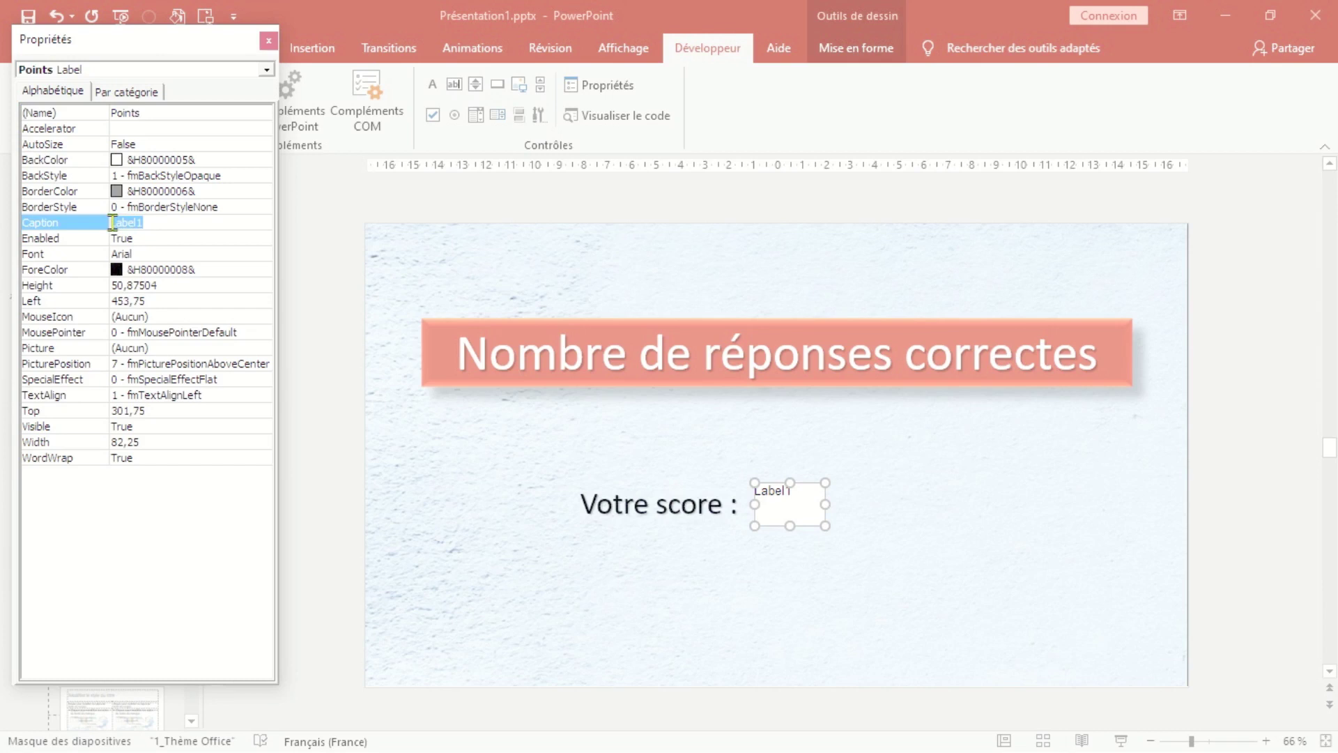
text(0)
click(195, 256)
Set the Points label font to Calibri 36 and close the Properties panel.
click(265, 254)
drag(173, 183, 173, 196)
click(129, 175)
click(349, 246)
click(325, 234)
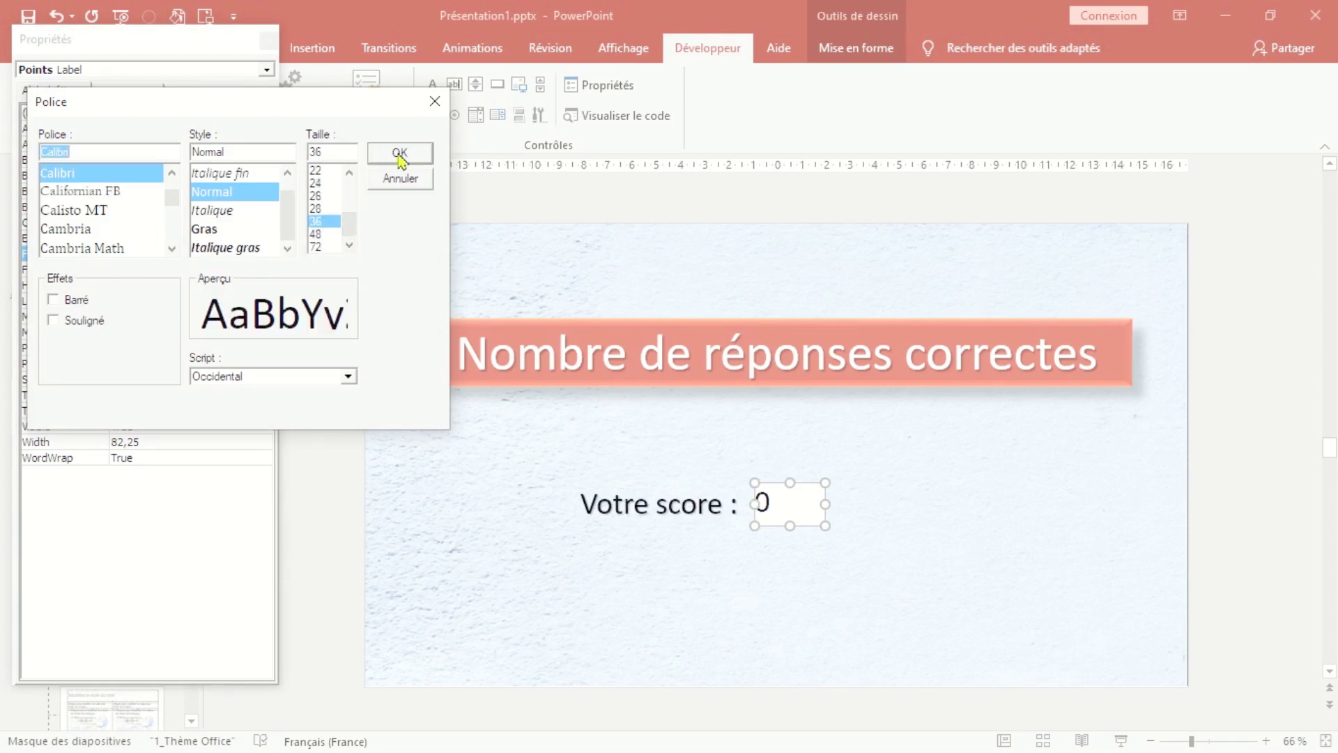
click(401, 160)
click(270, 41)
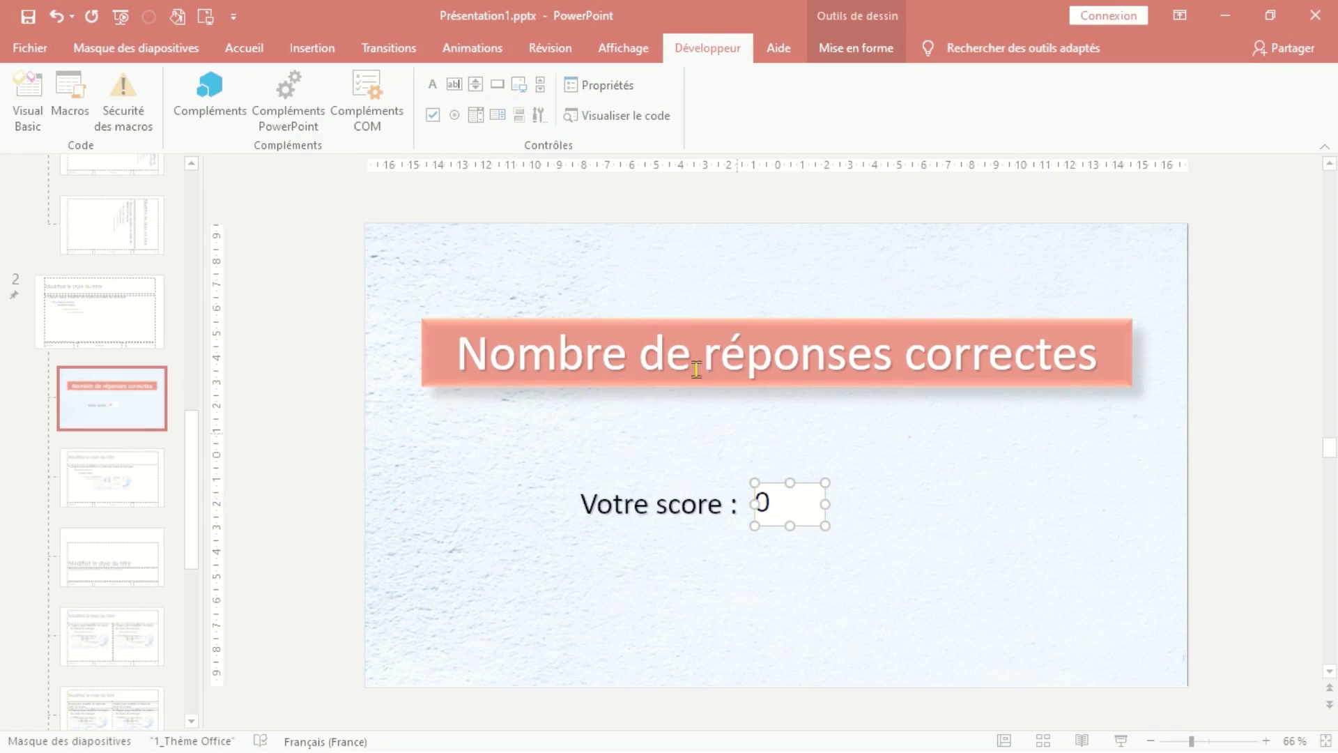
click(628, 115)
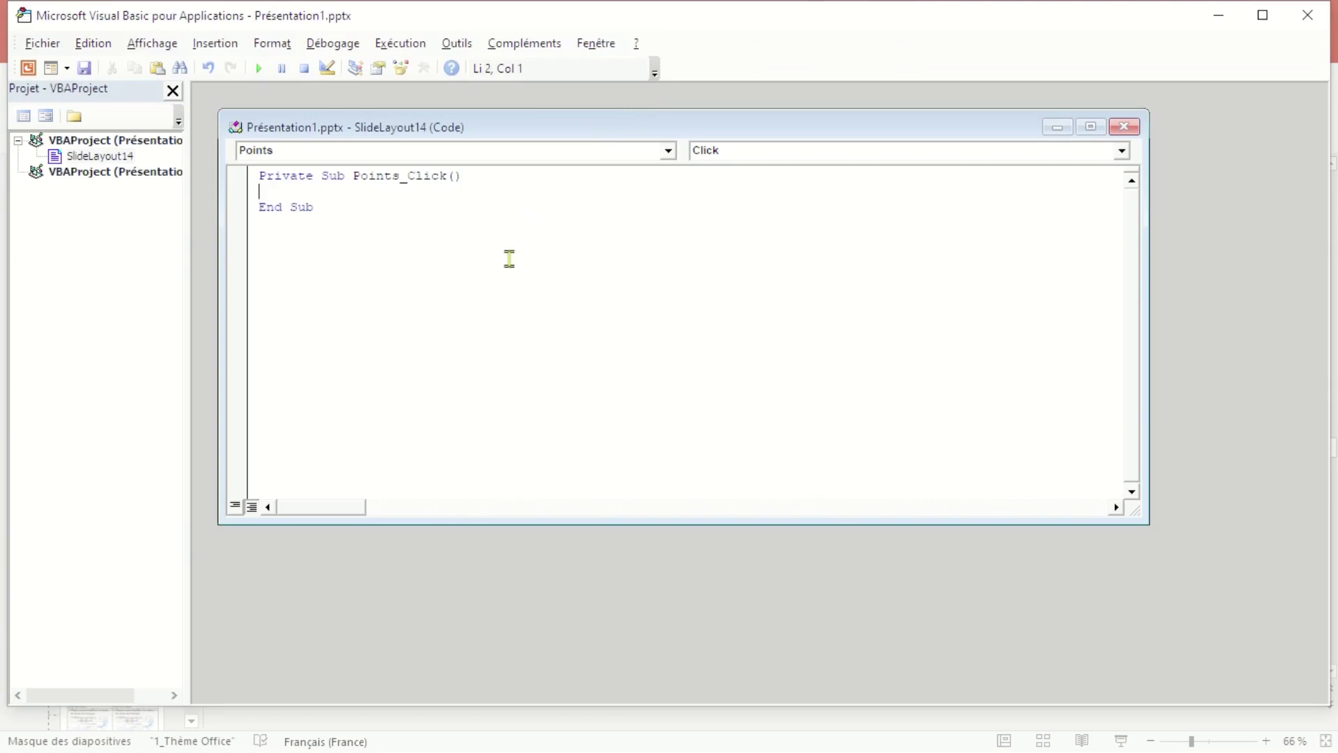
Delete the generated Points_Click stub from the layout's code.
mouse_move(321, 207)
mouse_down()
mouse_move(319, 192)
mouse_move(259, 178)
mouse_up()
key(Delete)
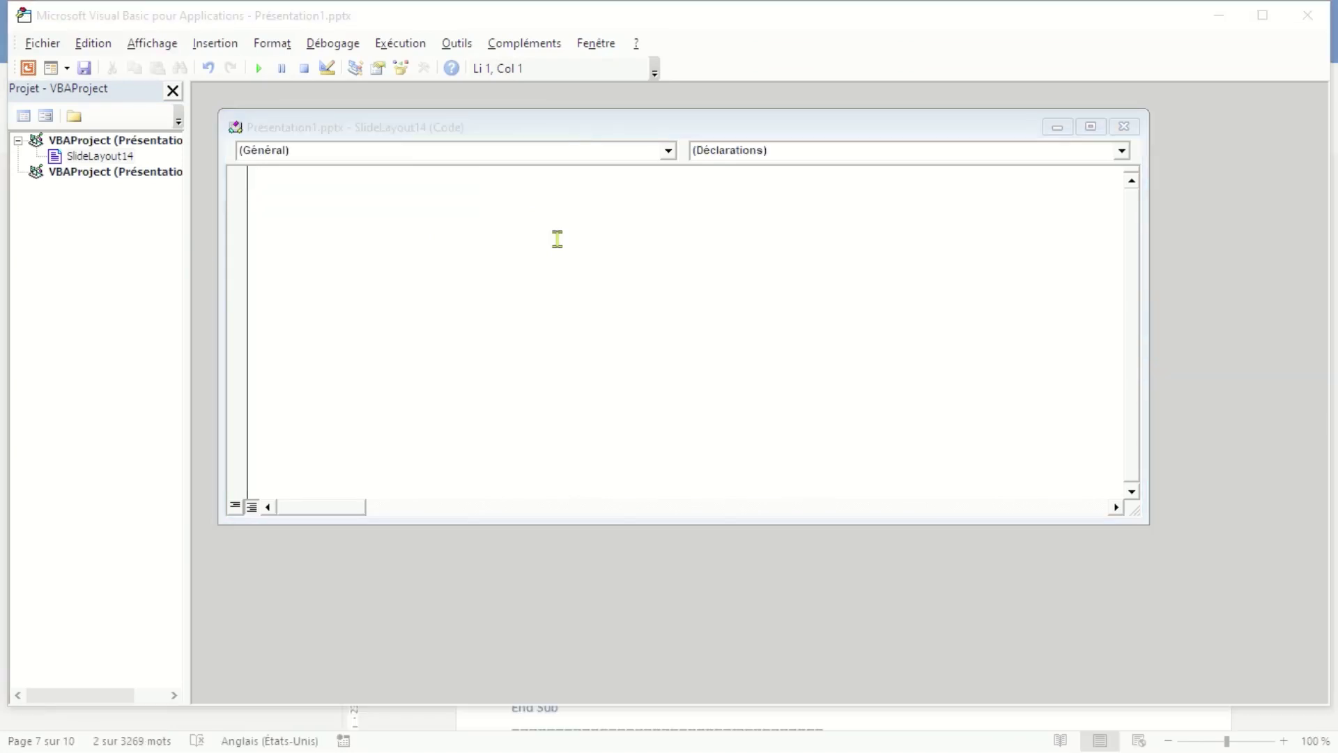
click(445, 209)
Write Sub Correct() adding 1 to Points, showing 'Bonne réponse !' and advancing the slide.
text(Sub Correct())
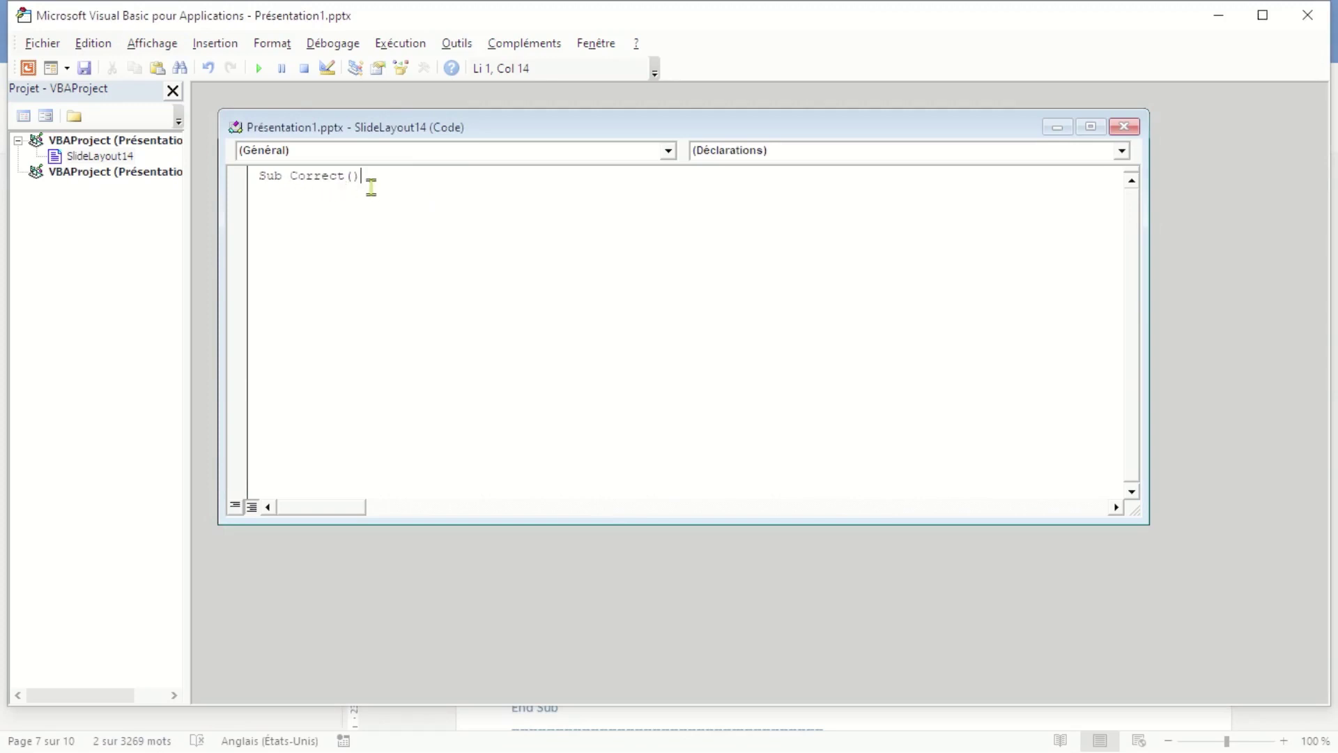
key(Return)
text(Points.Caption = (Points.Caption) + 1)
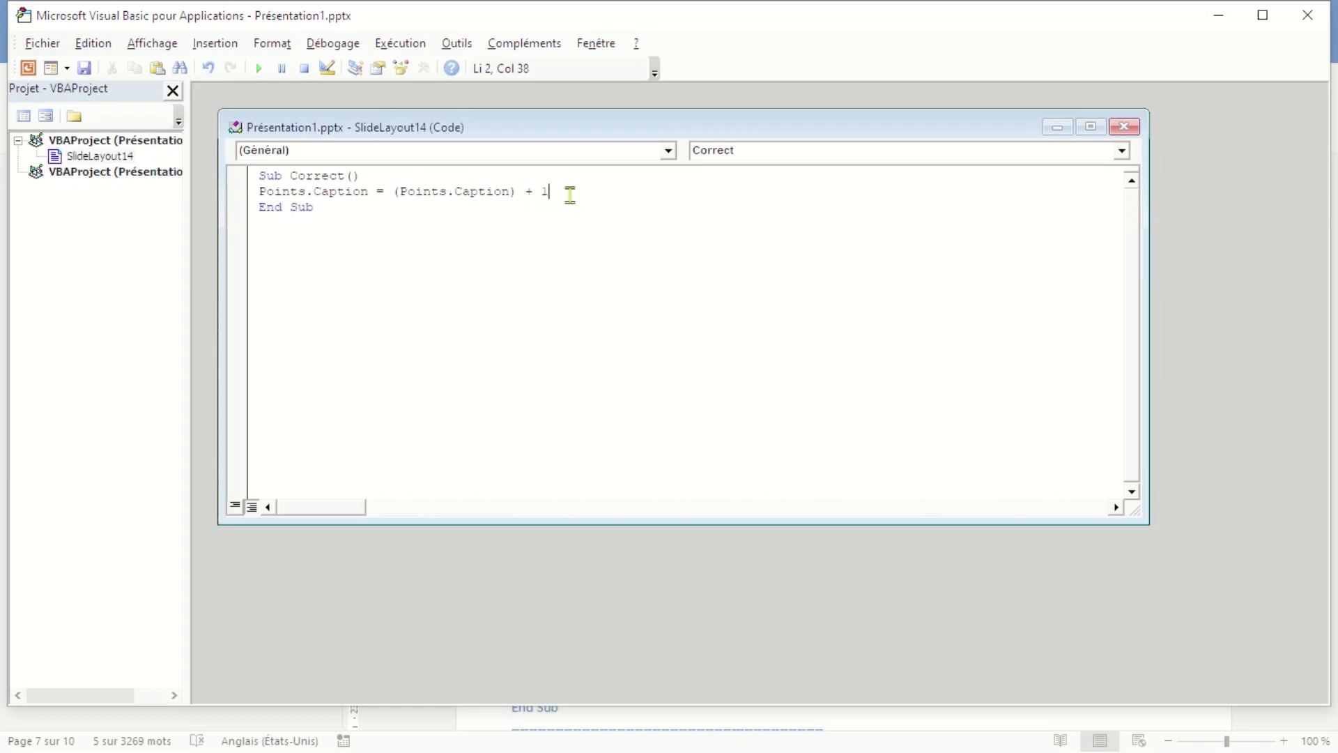
key(Return)
text(Output = MsgBox("Bonne réponse !", vbOKOnly, "Correct Answer"))
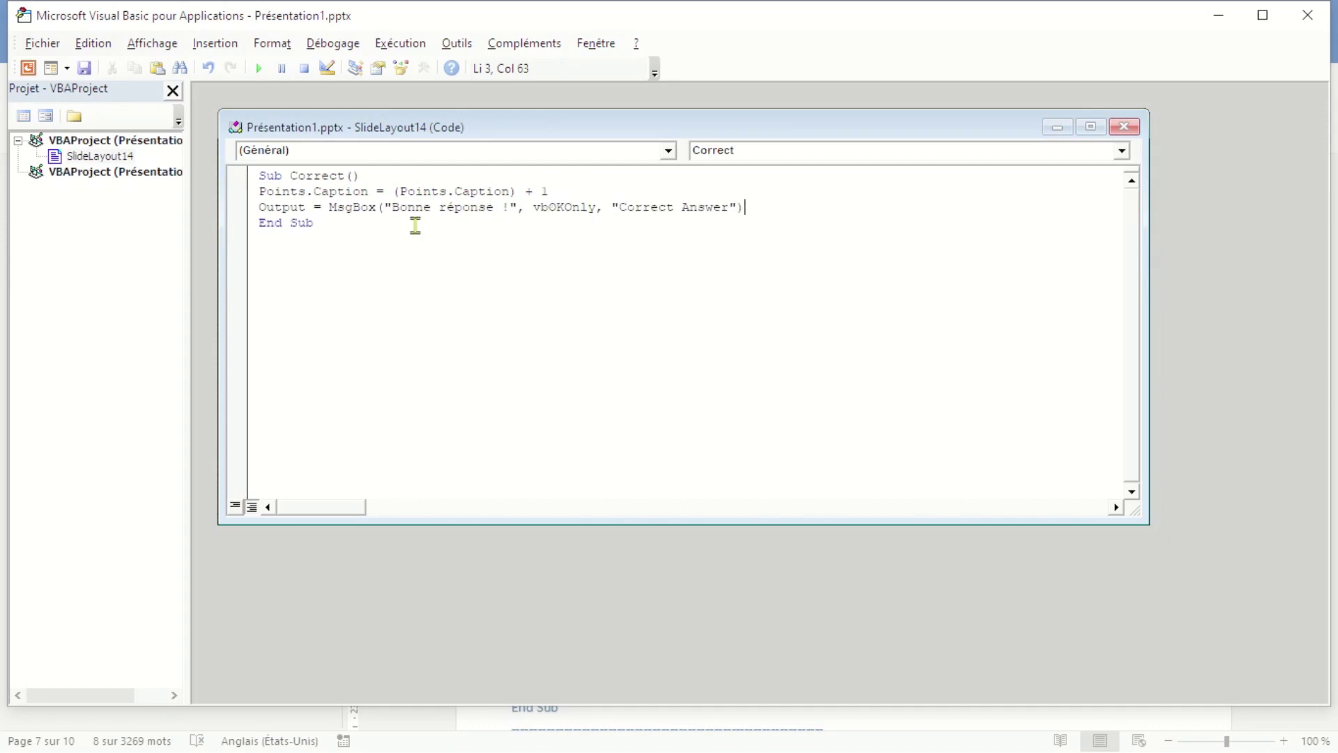
key(Return)
text(ActivePresentation.SlideShowWindow.View.Next)
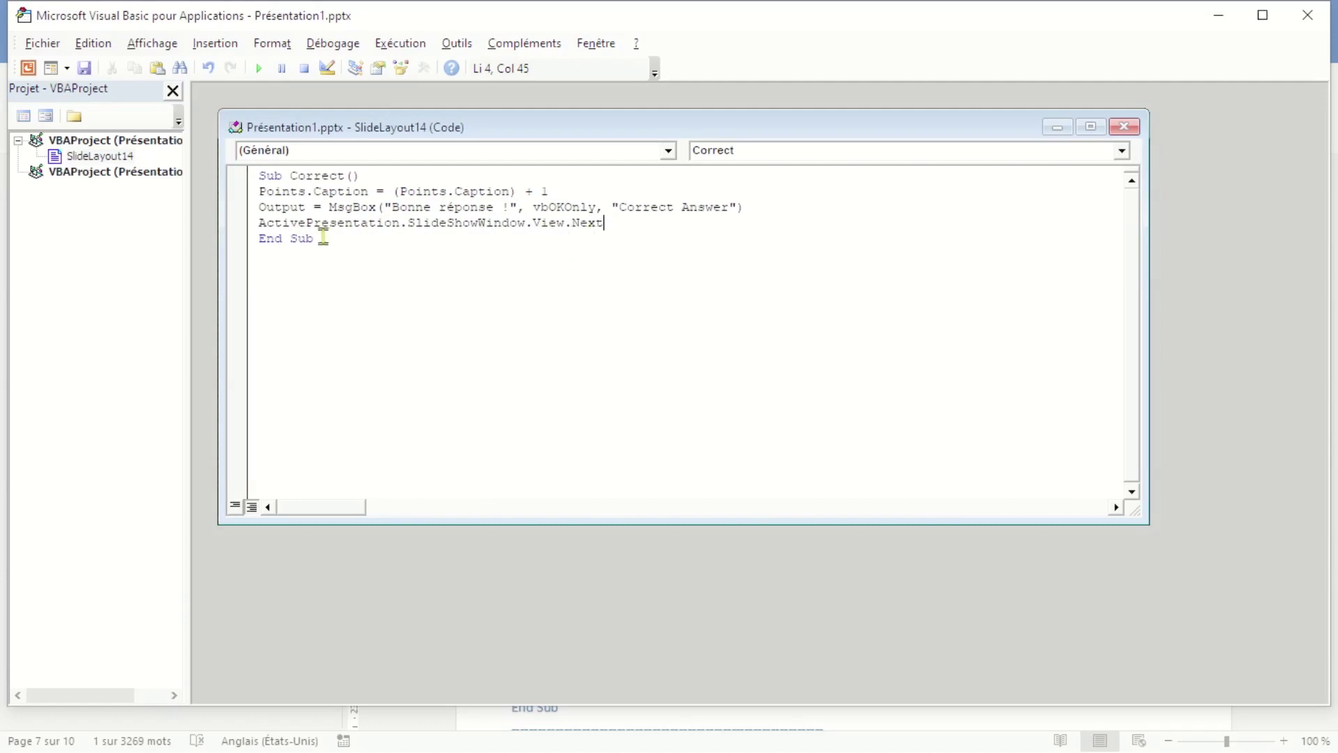
Duplicate the Correct macro as Wrong, changing the score increment from +1 to +0.
drag(323, 238, 265, 188)
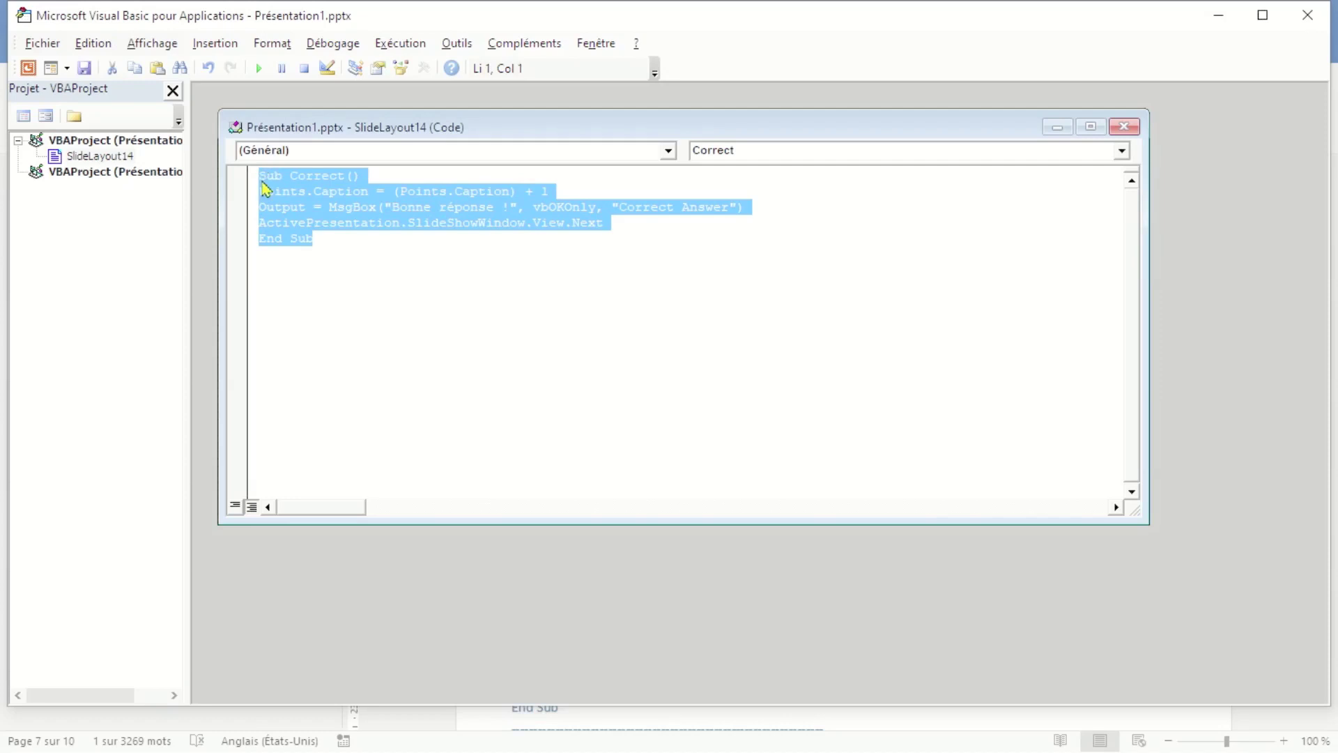
click(327, 239)
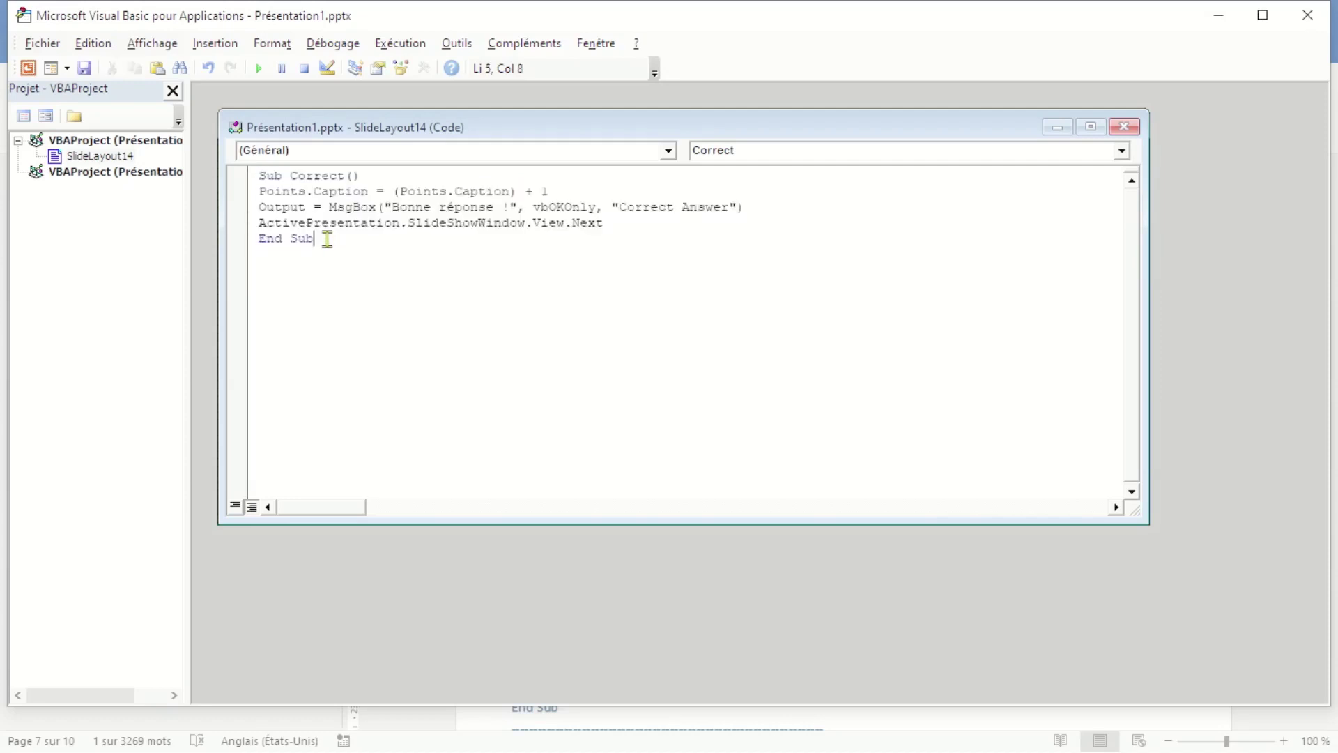
key(Return)
text(Sub Correct() Points.Caption = (Points.Caption) + 1 Output = MsgBox("Bonne réponse !", vbOKOnly, "Correct Answer") ActivePresentation.SlideShowWindow.View.Next End Sub)
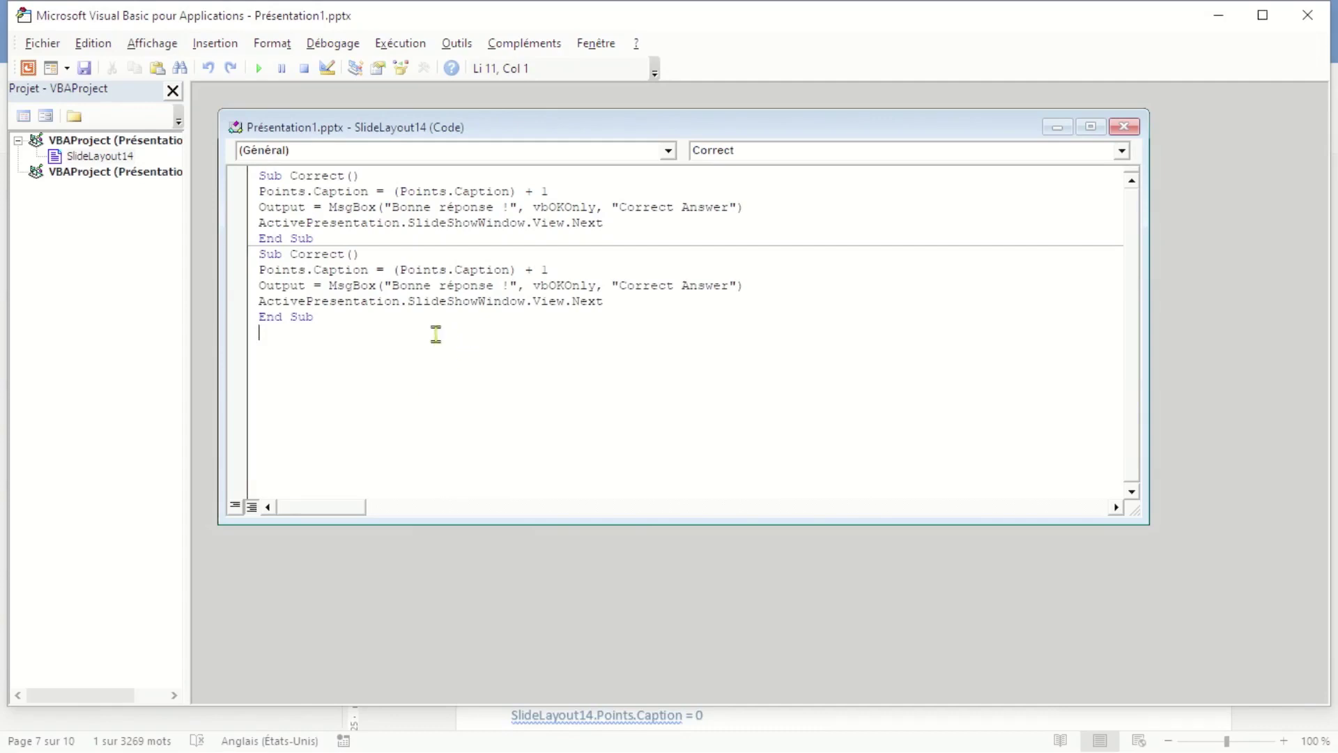
drag(344, 255, 290, 255)
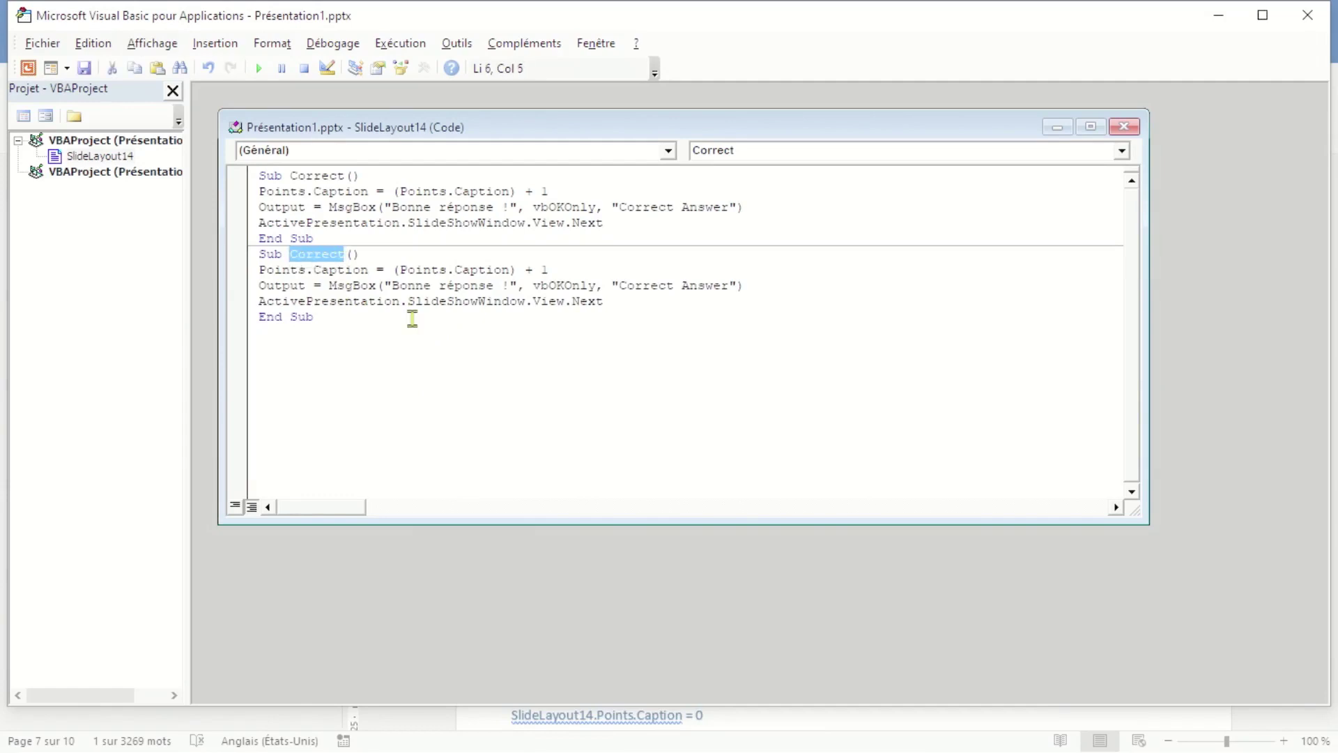
text(Wrong)
click(544, 270)
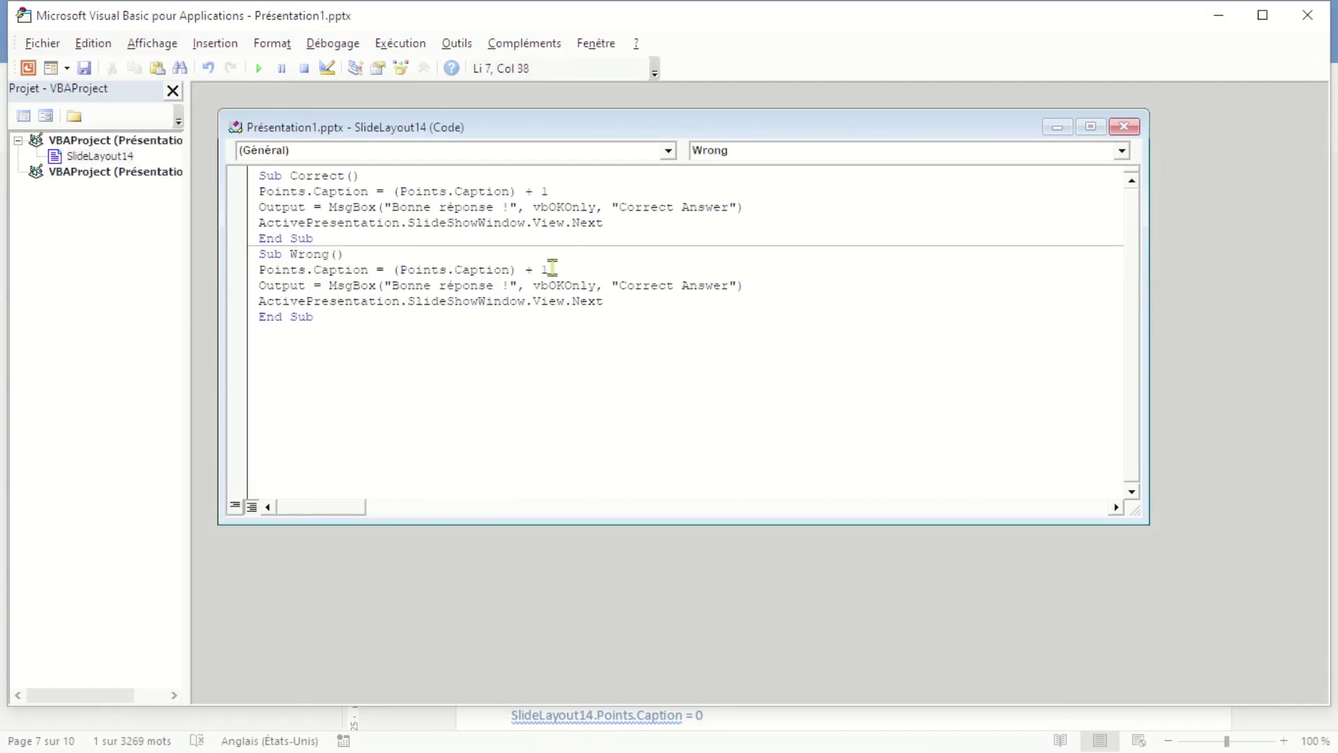
double_click(544, 270)
text(0)
Change Wrong's message to 'Oups ! Mauvaise réponse !' with title Incorrect Answer.
drag(391, 285, 501, 285)
text(Oups ! Mauvaise réponse)
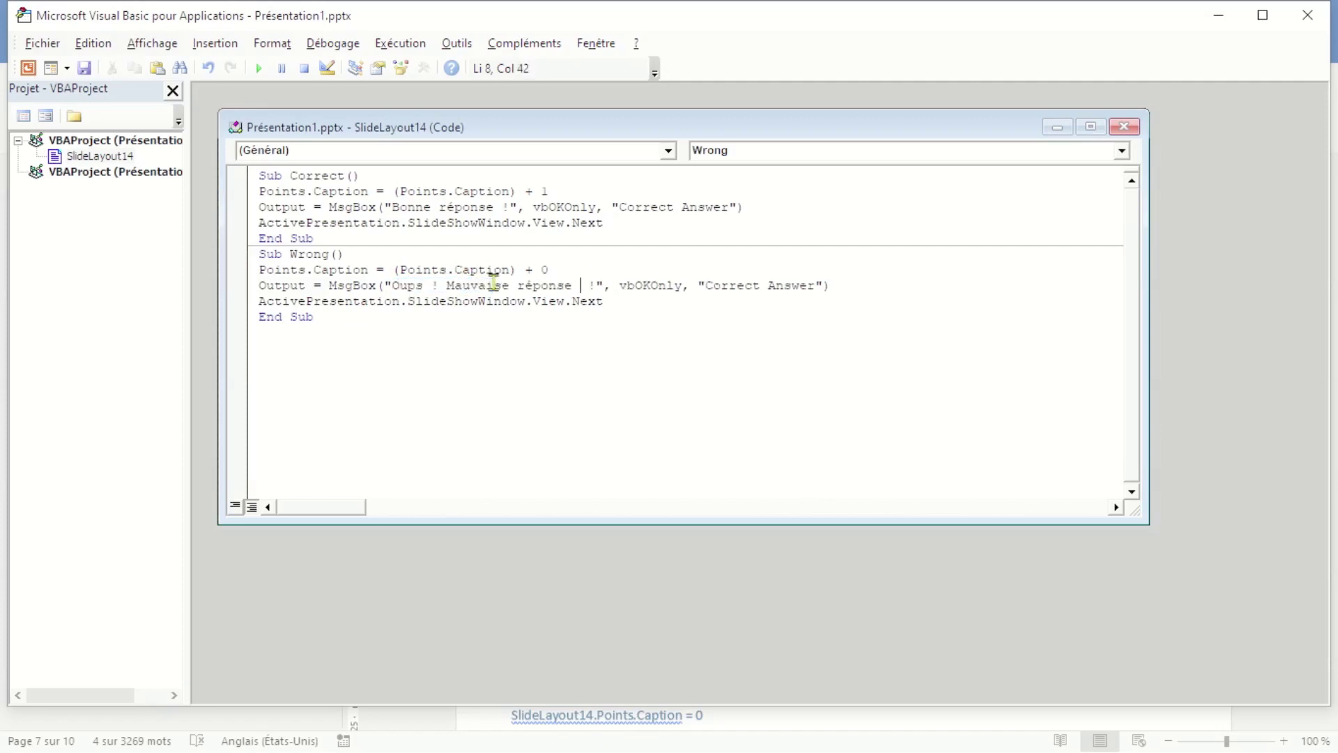
key(BackSpace)
key(BackSpace)
text(Inc)
key(Down)
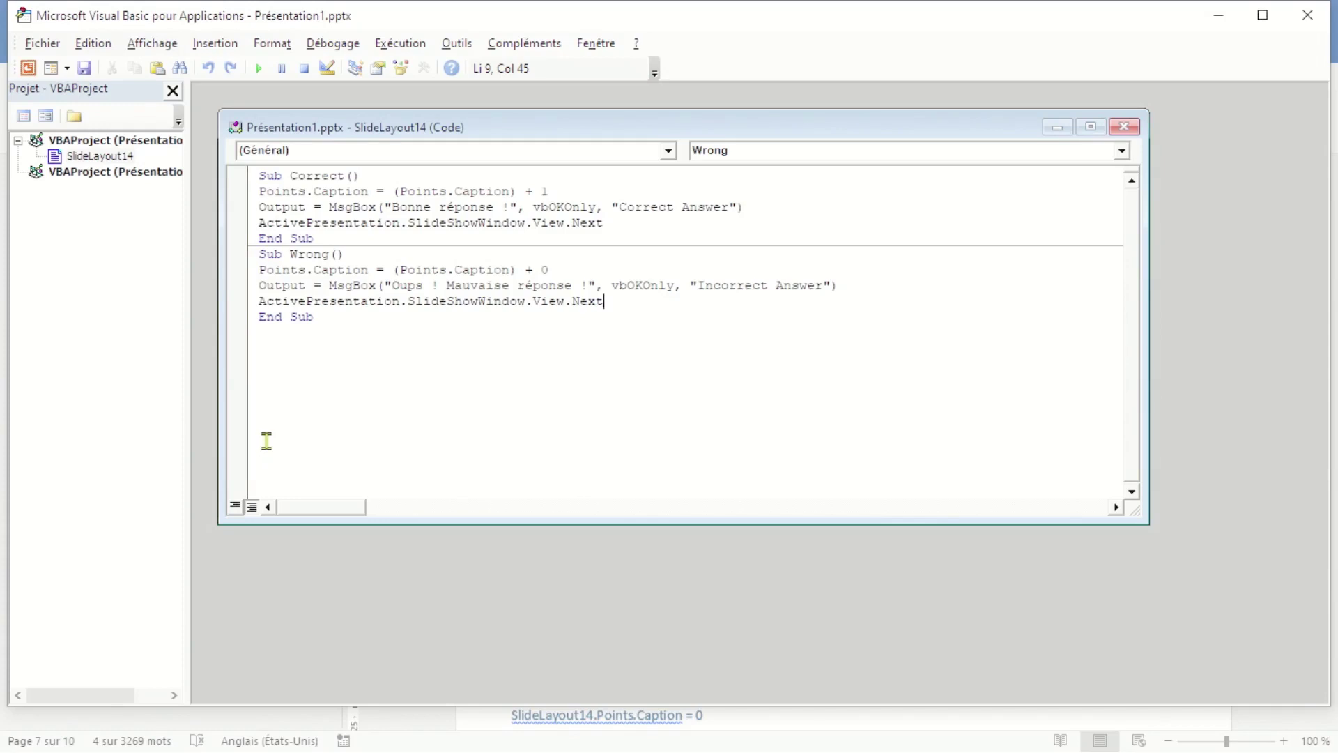
Start a new Sub Reset() procedure below Wrong.
click(333, 321)
key(Return)
text(Sub Reset())
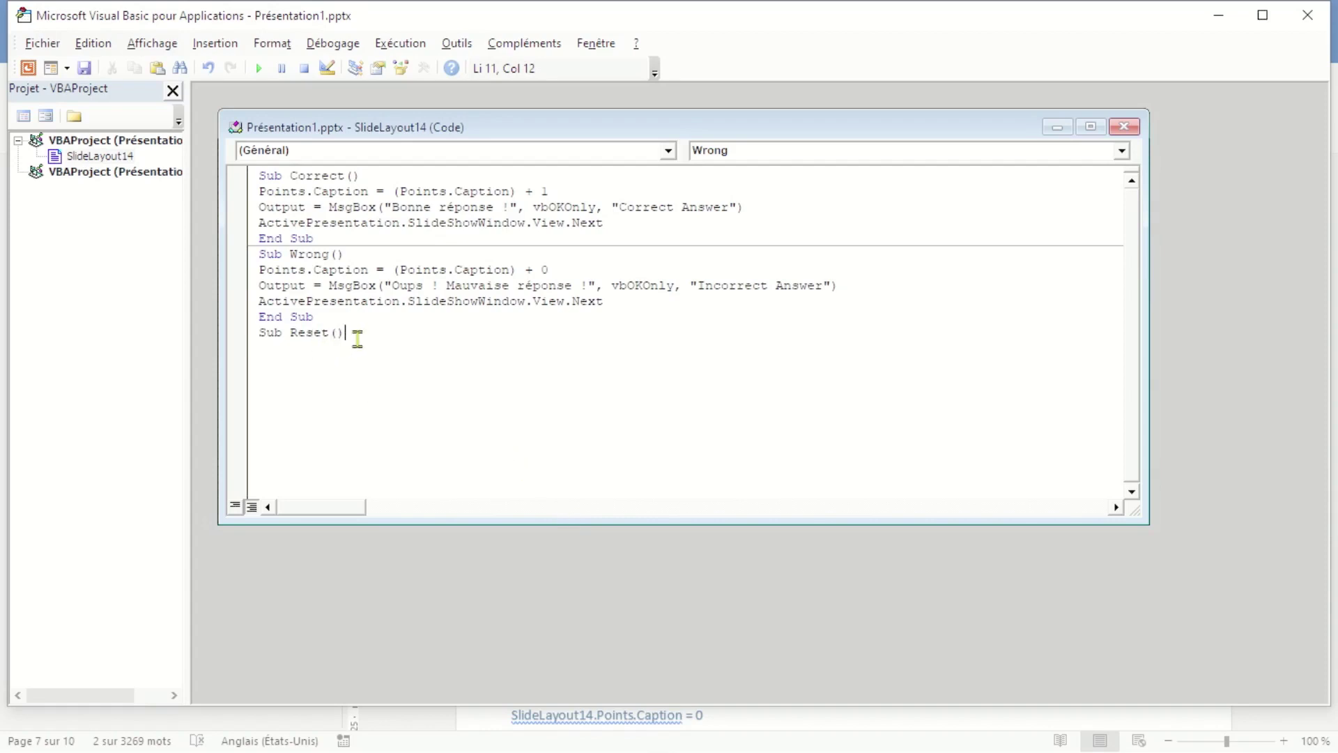
Give Reset the lines SlideLayout14.Points.Caption = 0 and SlideShowWindow.View.Exit.
key(Return)
text(SlideLayout14.Points.Caption = 0)
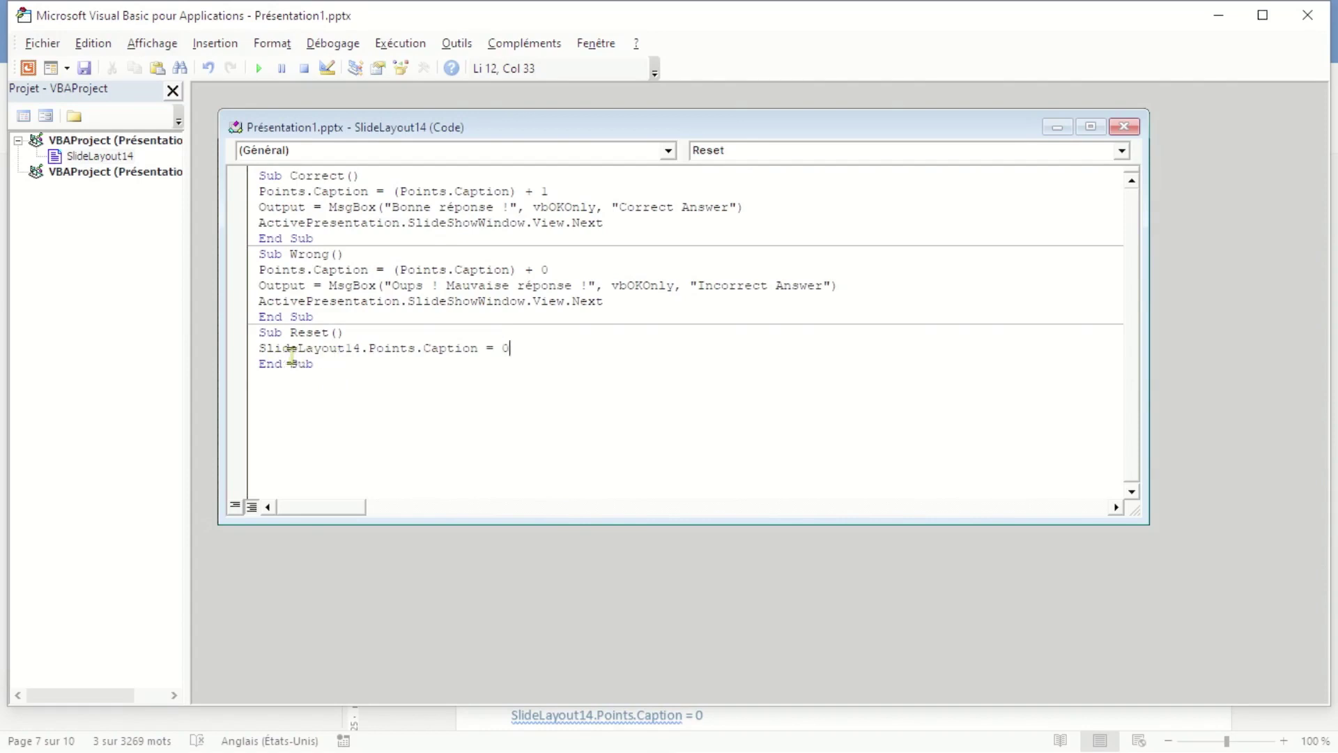
click(360, 349)
click(517, 348)
key(Return)
text(ActivePresentation.SlideShowWindow.View.Exit)
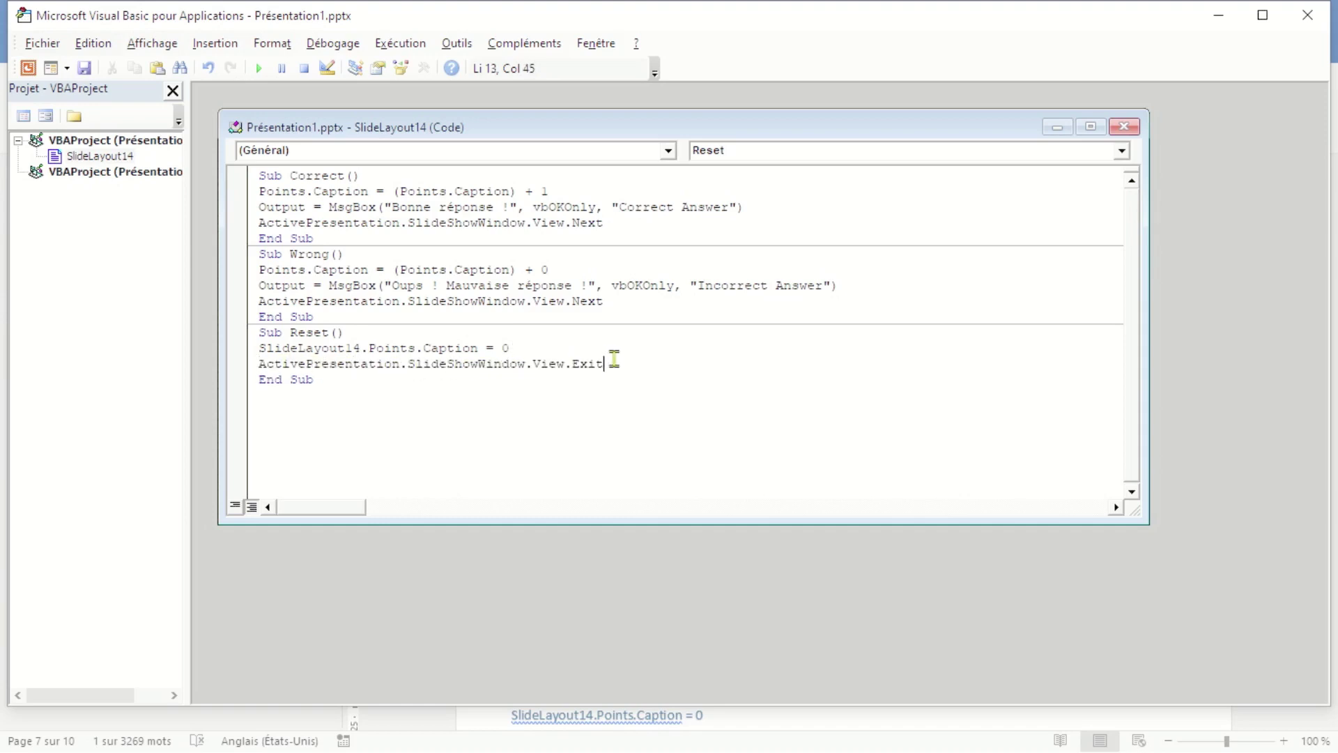
click(328, 380)
Add Sub Retry() resetting Points to 0 and going to slide 1, then close the VBA editor.
key(Return)
text(Sub Retry())
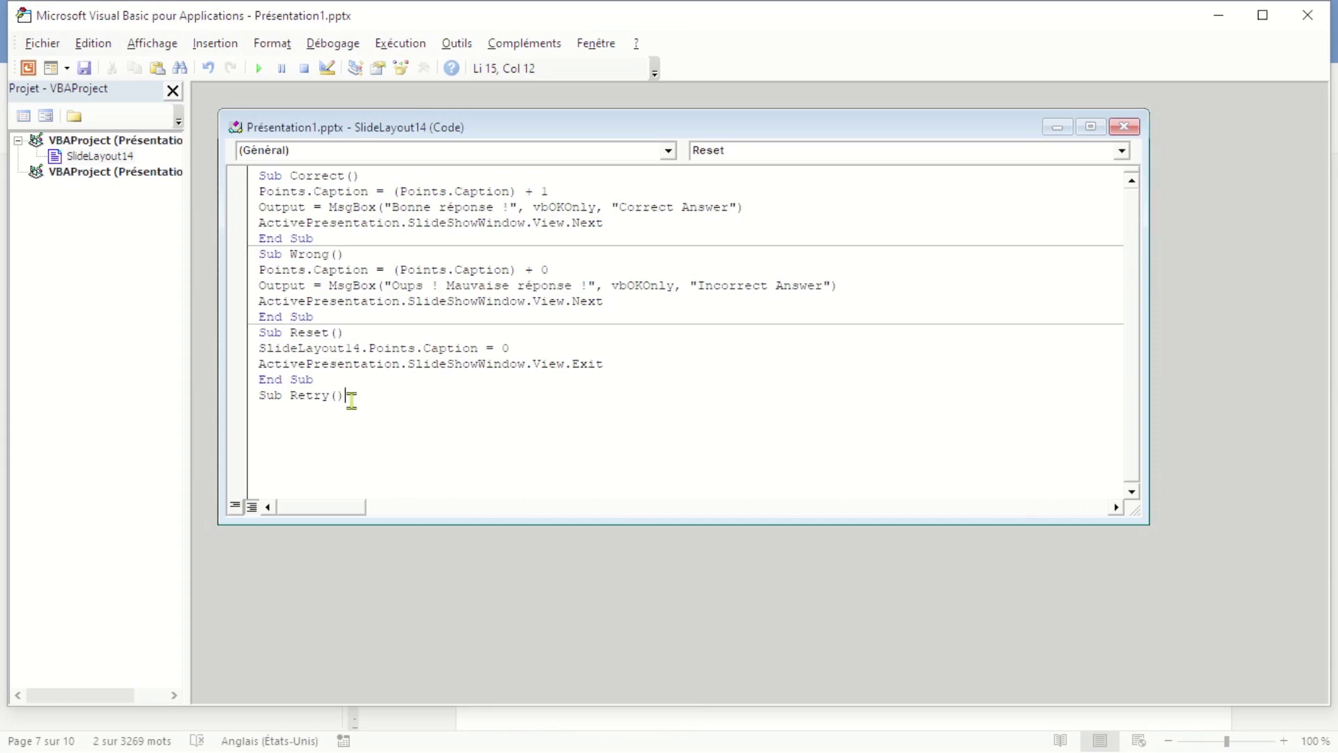
key(Return)
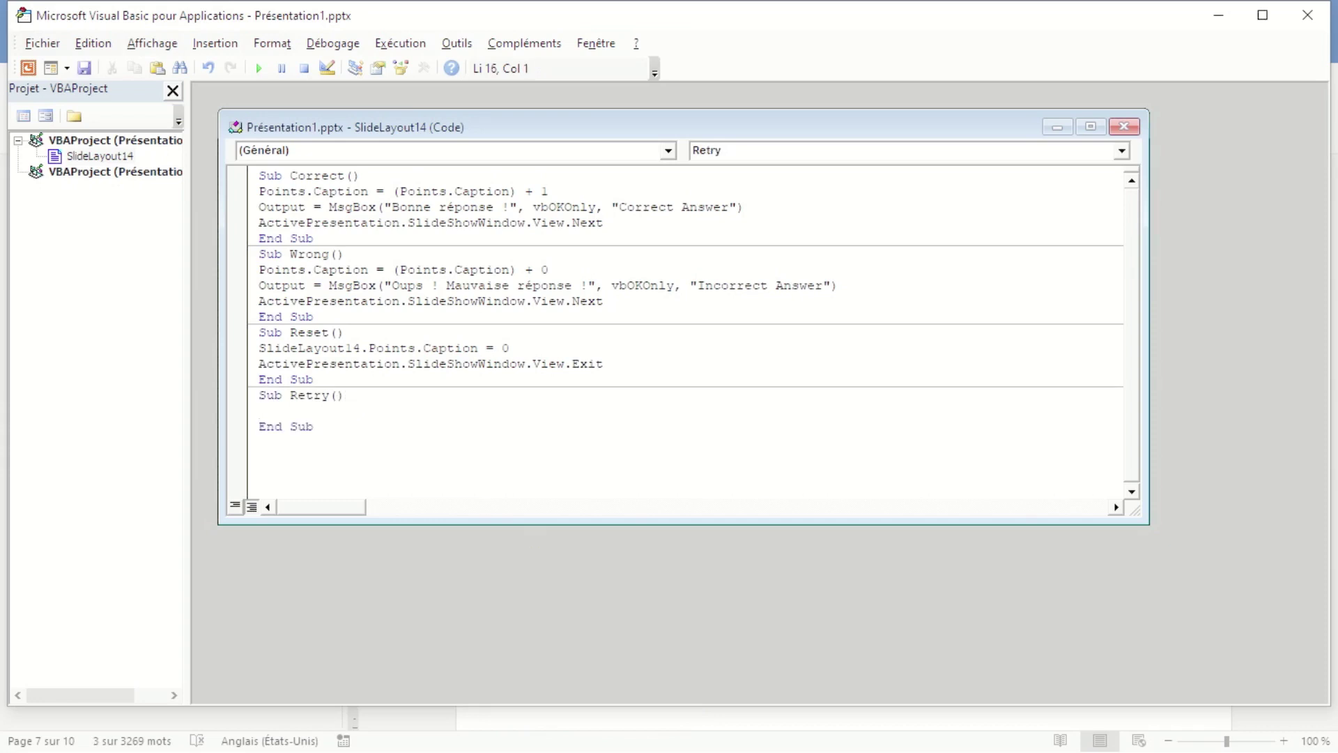
text(SlideLayout14.Points.Caption = 0)
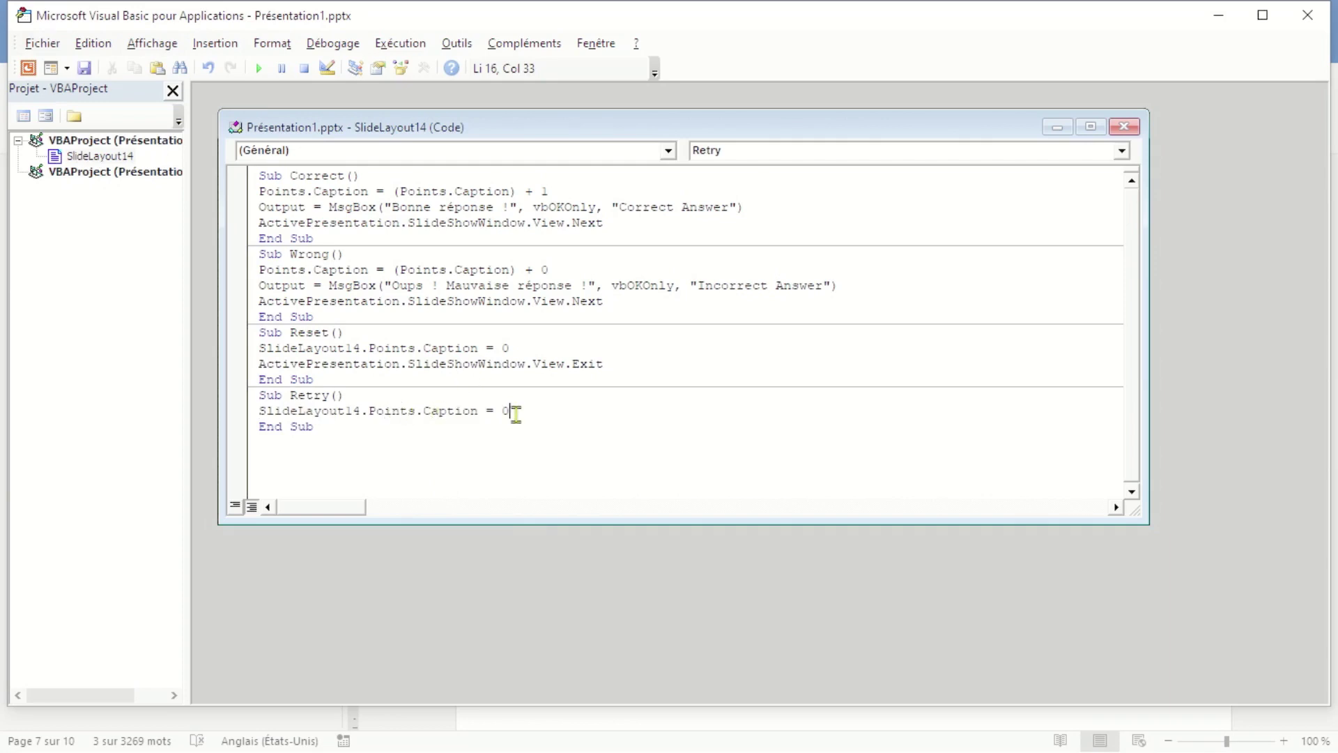
key(Return)
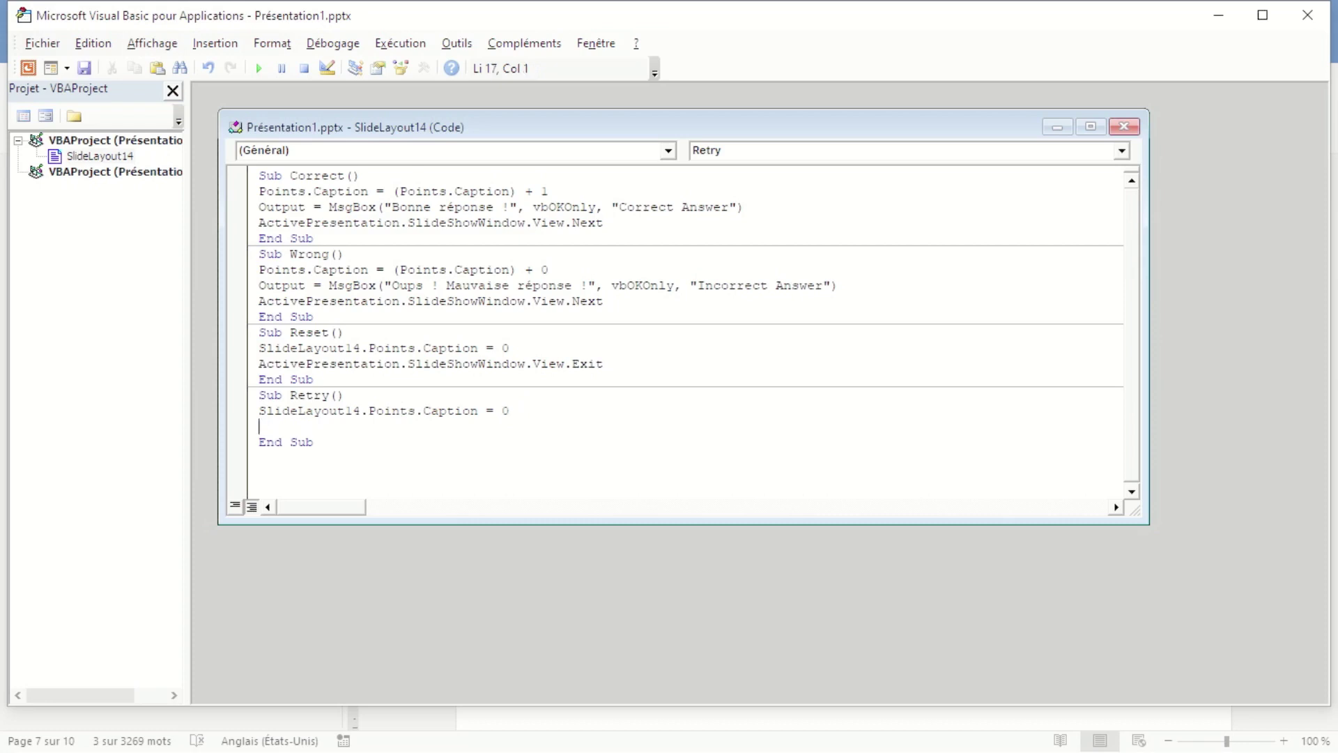
text(ActivePresentation.SlideShowWindow.View.GotoSlide (1))
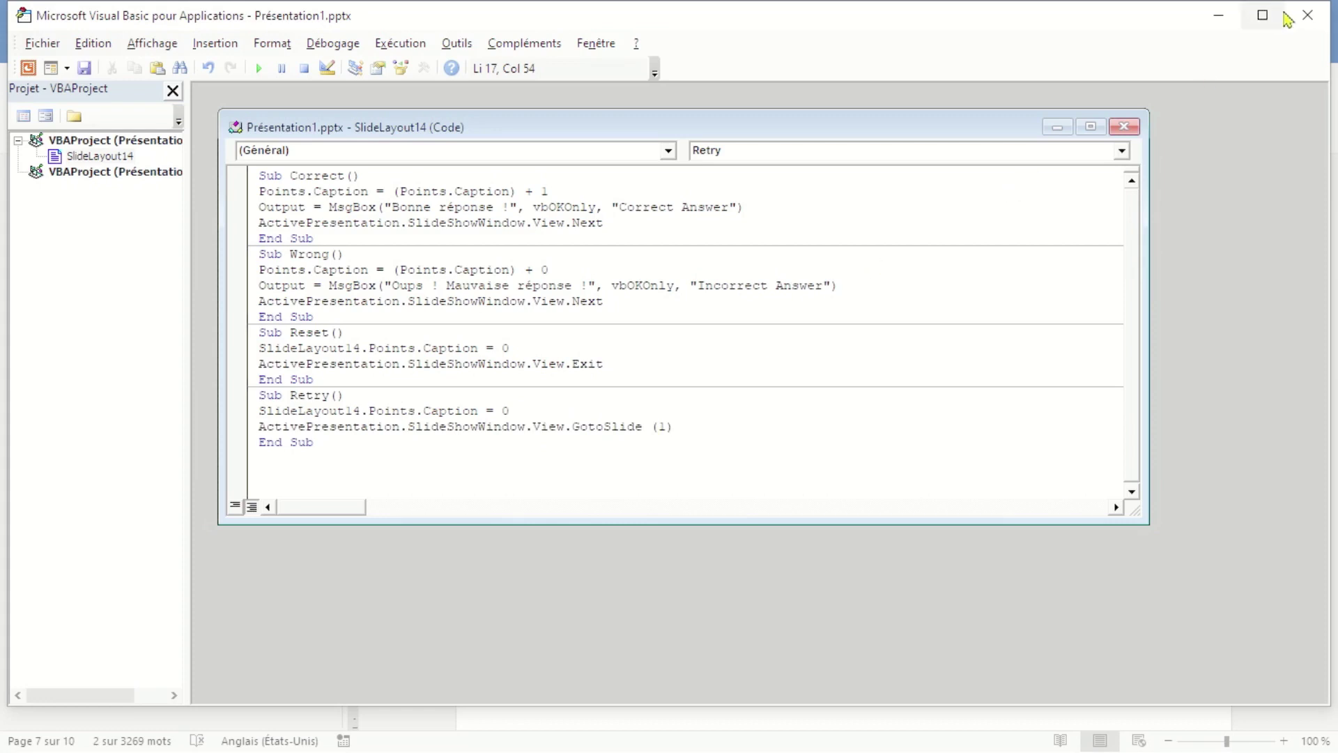
click(1306, 18)
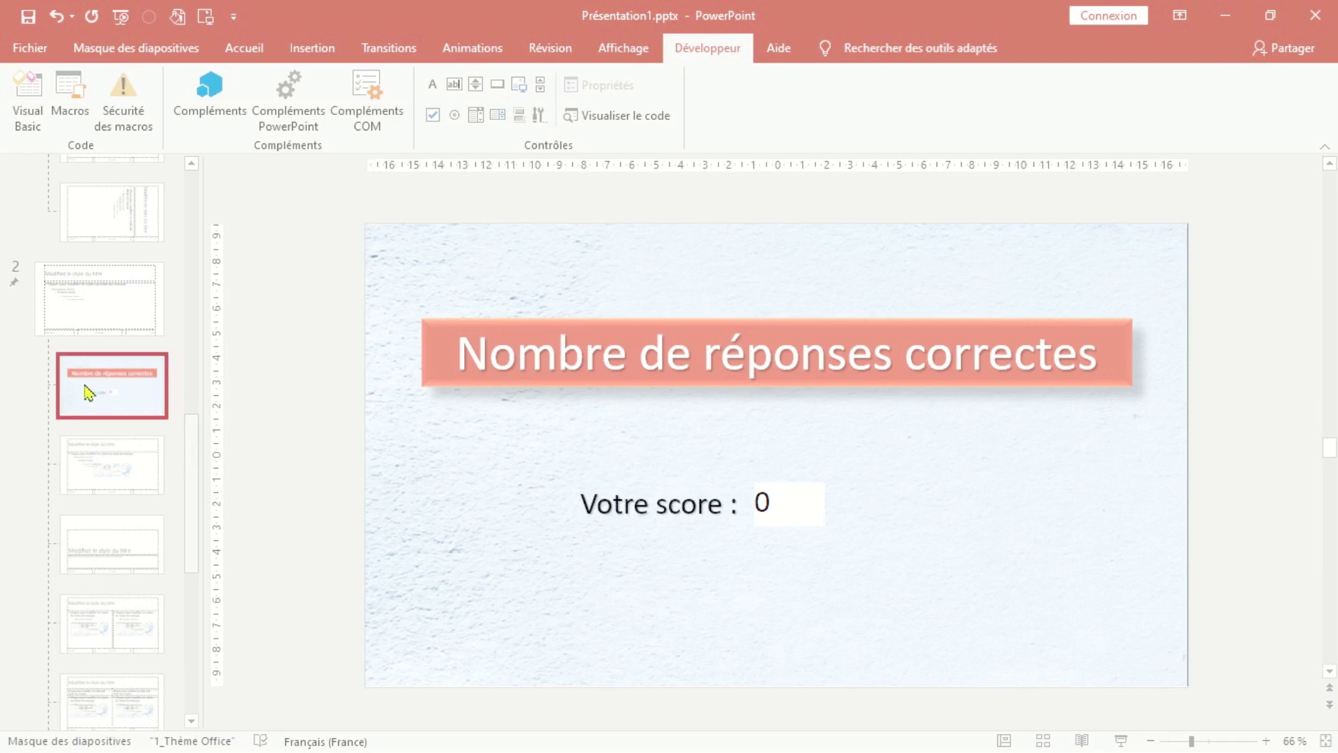
Scroll the layout thumbnail pane back up to the slide master and title layout.
scroll(89, 391, up, 3)
scroll(89, 393, up, 1)
scroll(89, 392, up, 2)
scroll(88, 393, up, 1)
scroll(88, 392, up, 2)
scroll(88, 393, up, 1)
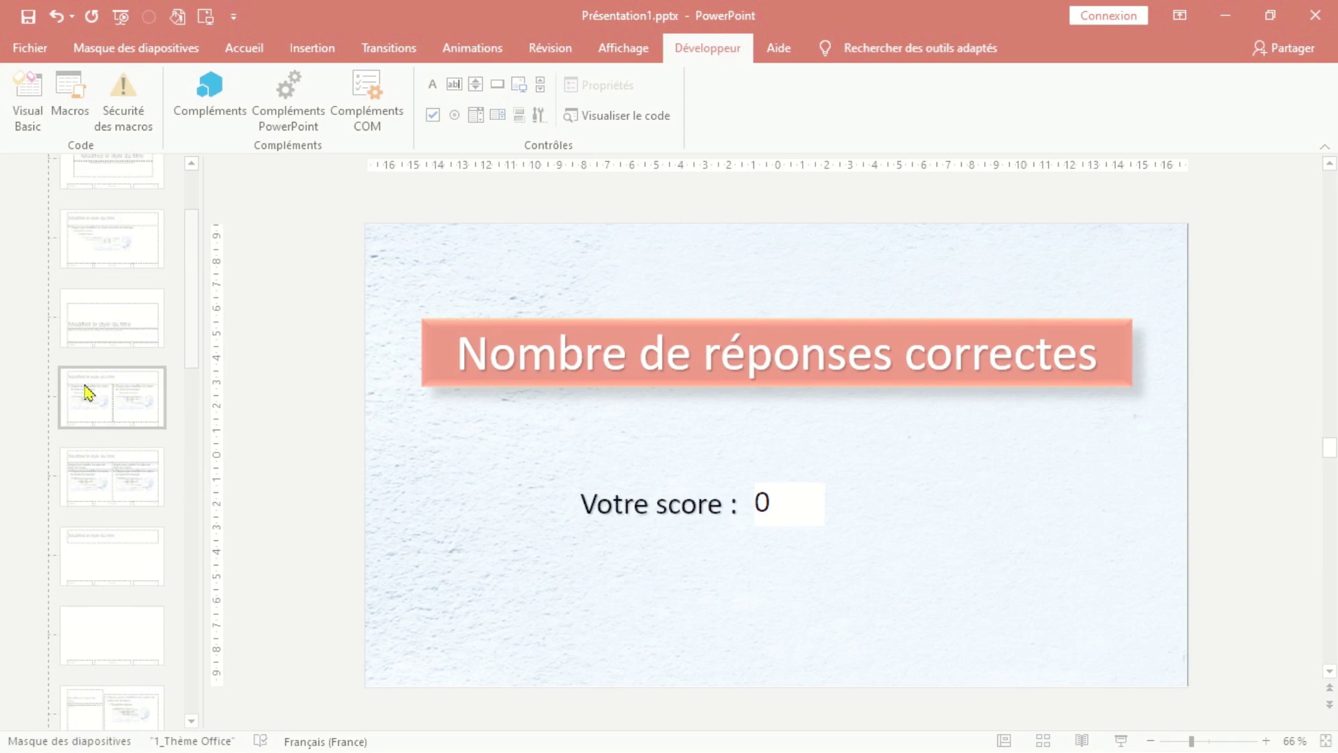
scroll(108, 375, up, 2)
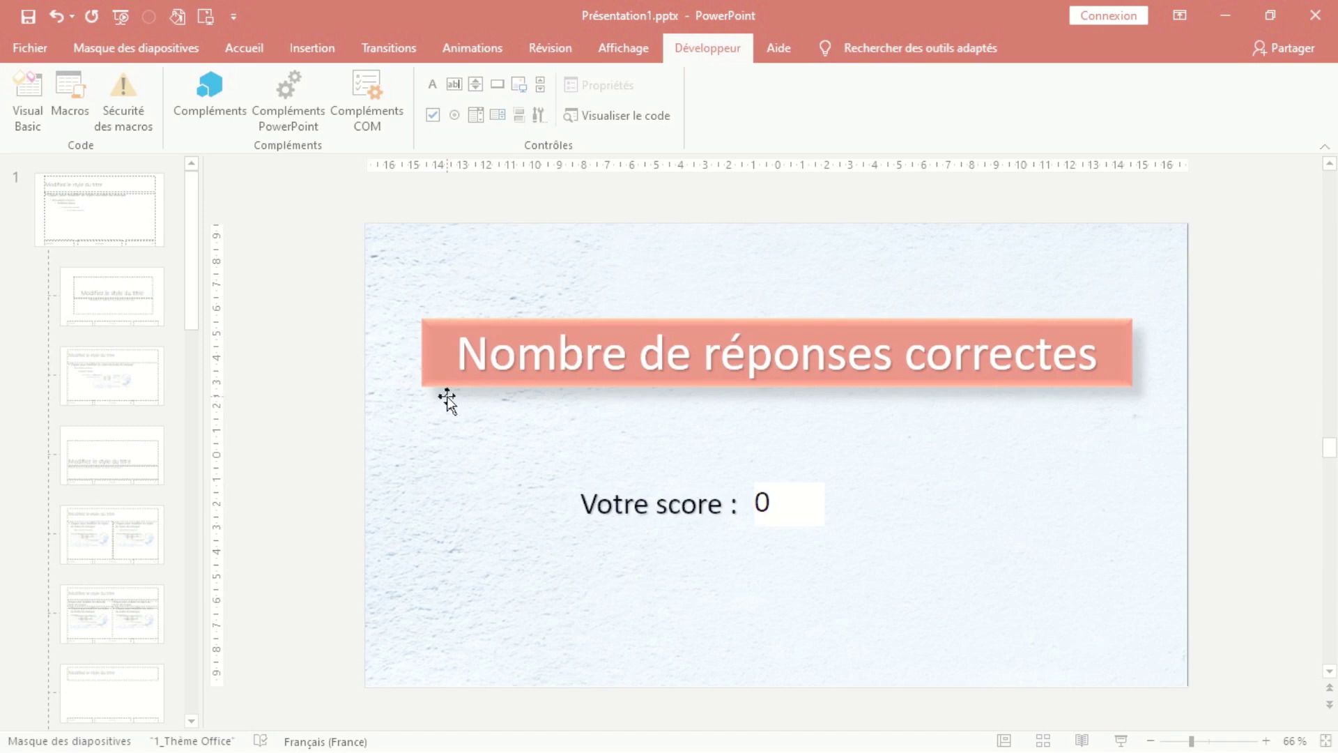
Clear the title layout's placeholders and insert Fond Bleu dégradé.png as its background.
click(153, 305)
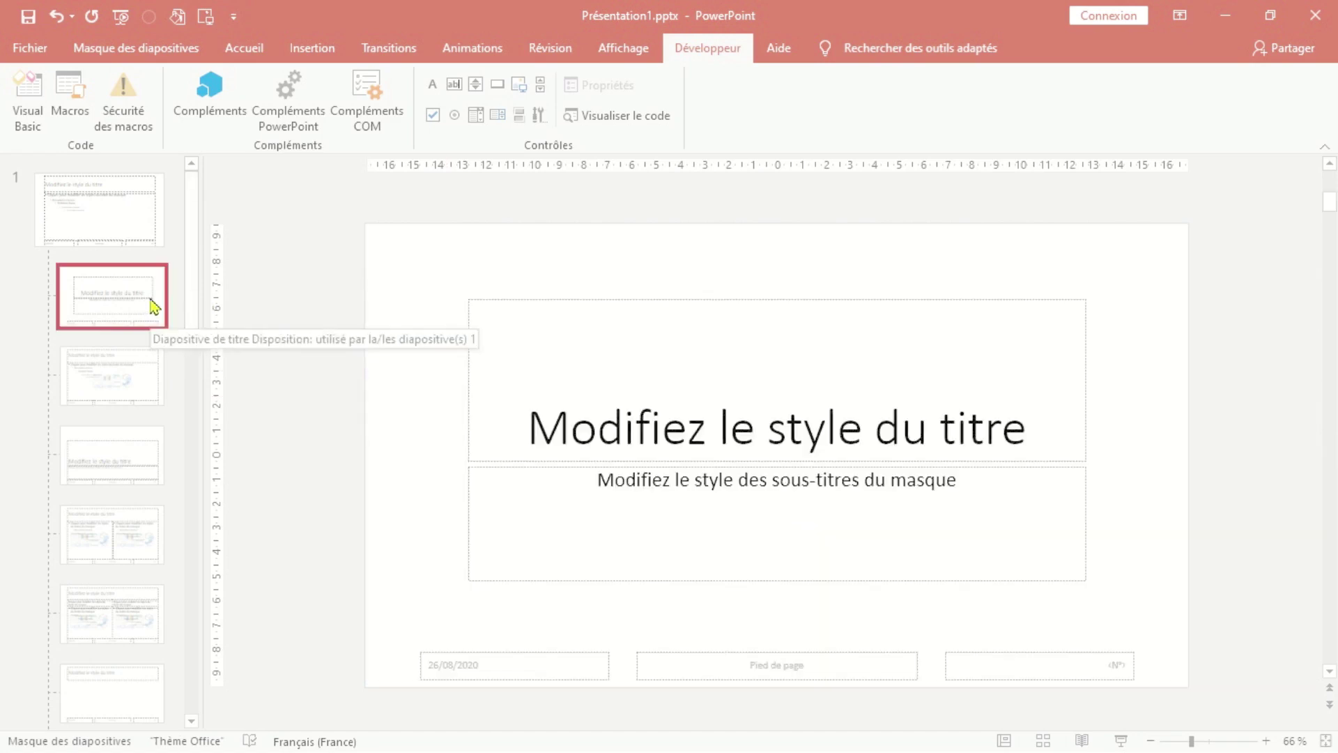
mouse_move(380, 246)
mouse_down()
mouse_move(1022, 579)
mouse_move(1232, 716)
mouse_up()
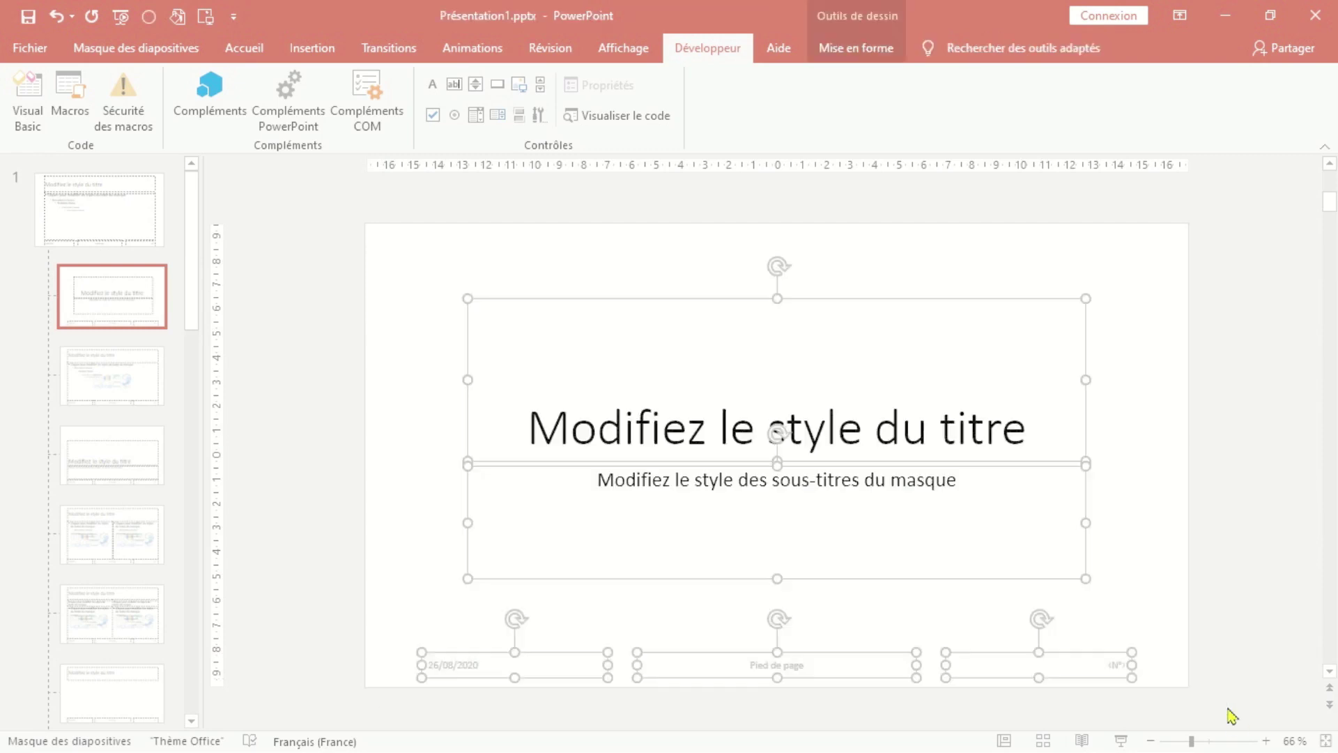
key(Delete)
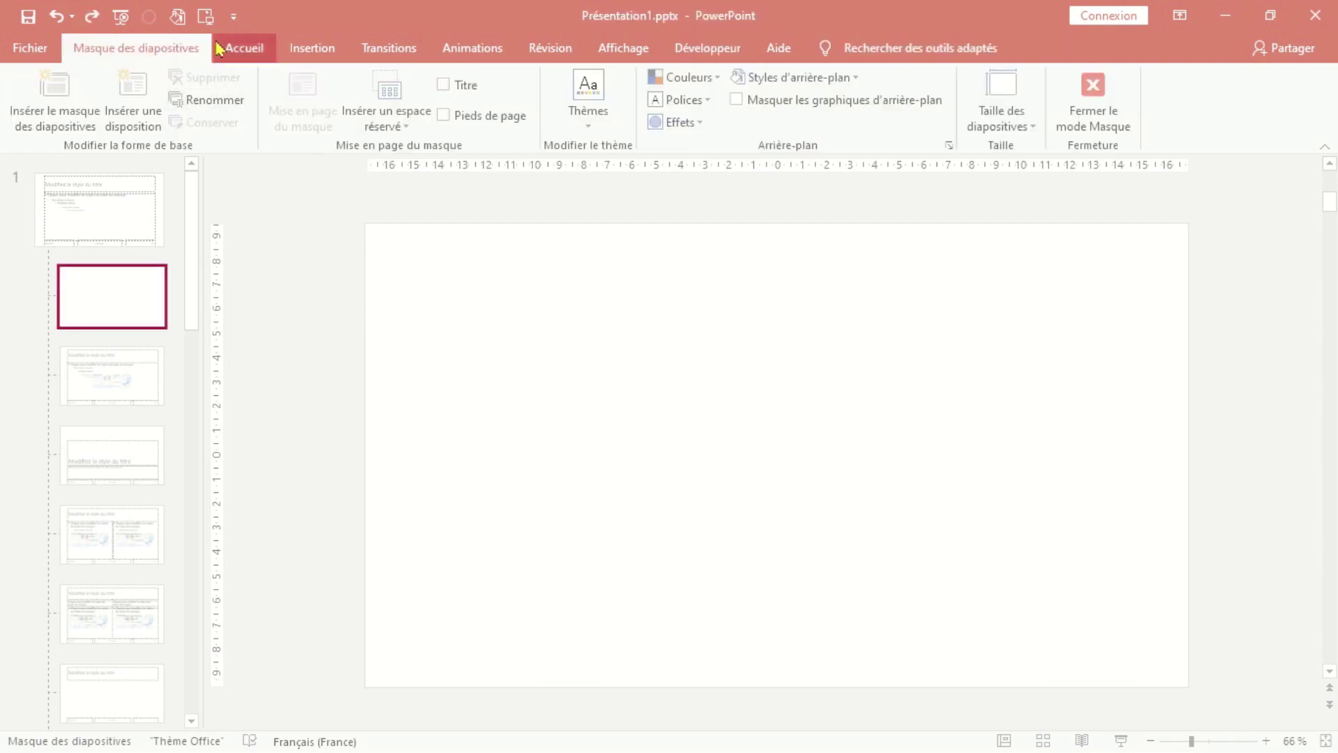
click(207, 19)
click(332, 227)
click(572, 490)
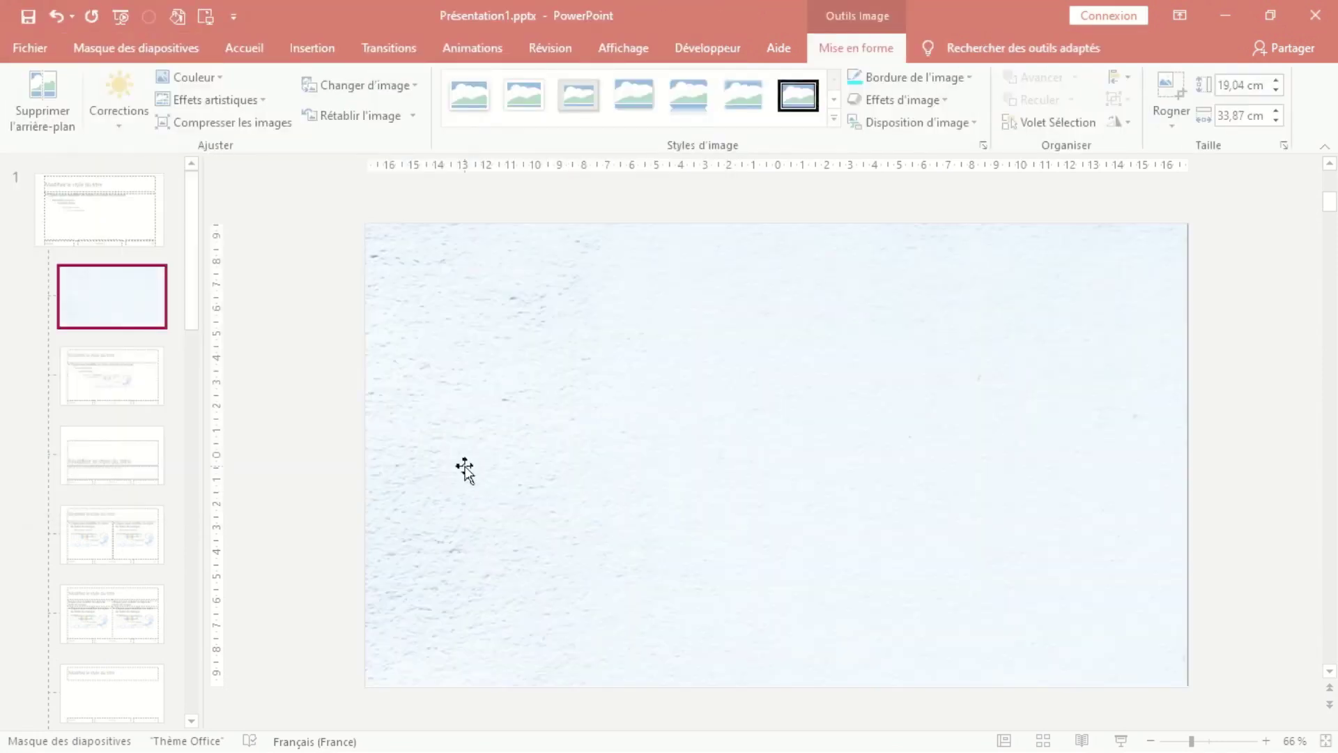
Empty the third layout of placeholders and insert the Fond d'écran Quiz.png picture.
click(144, 380)
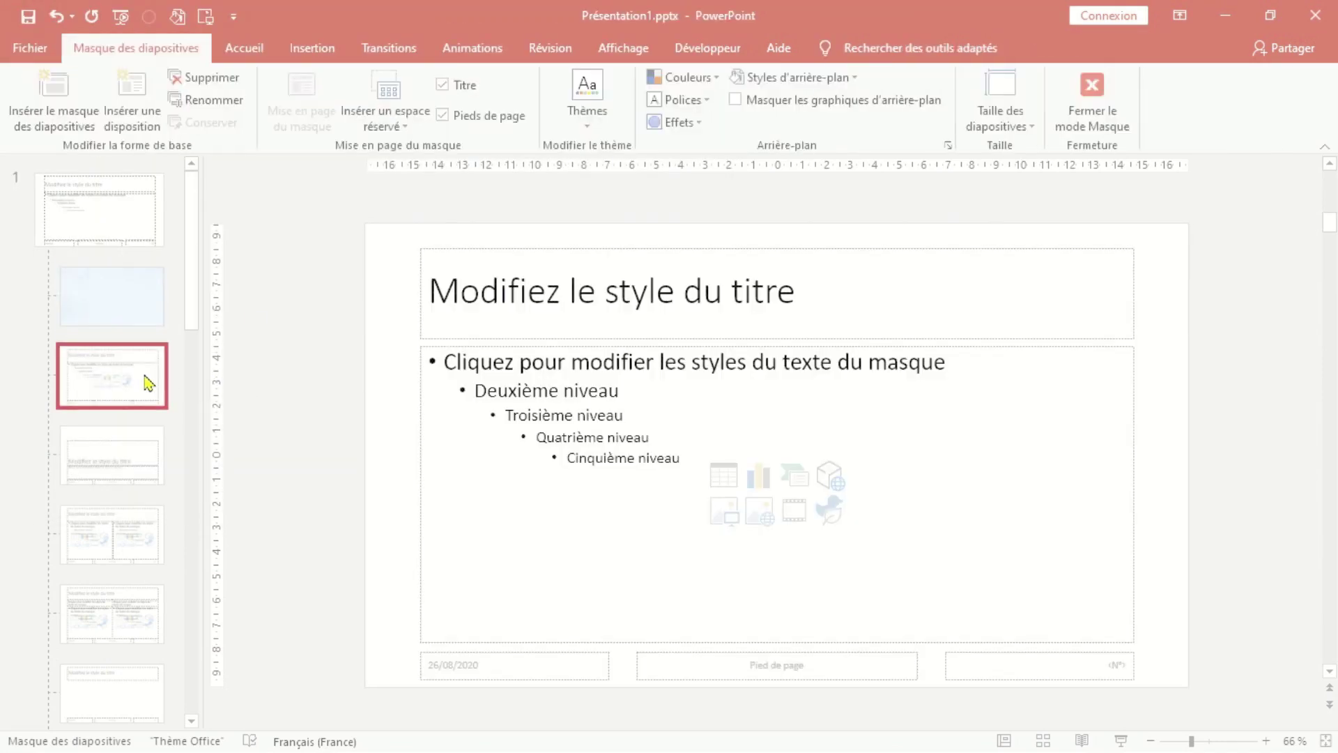
drag(380, 230, 1216, 745)
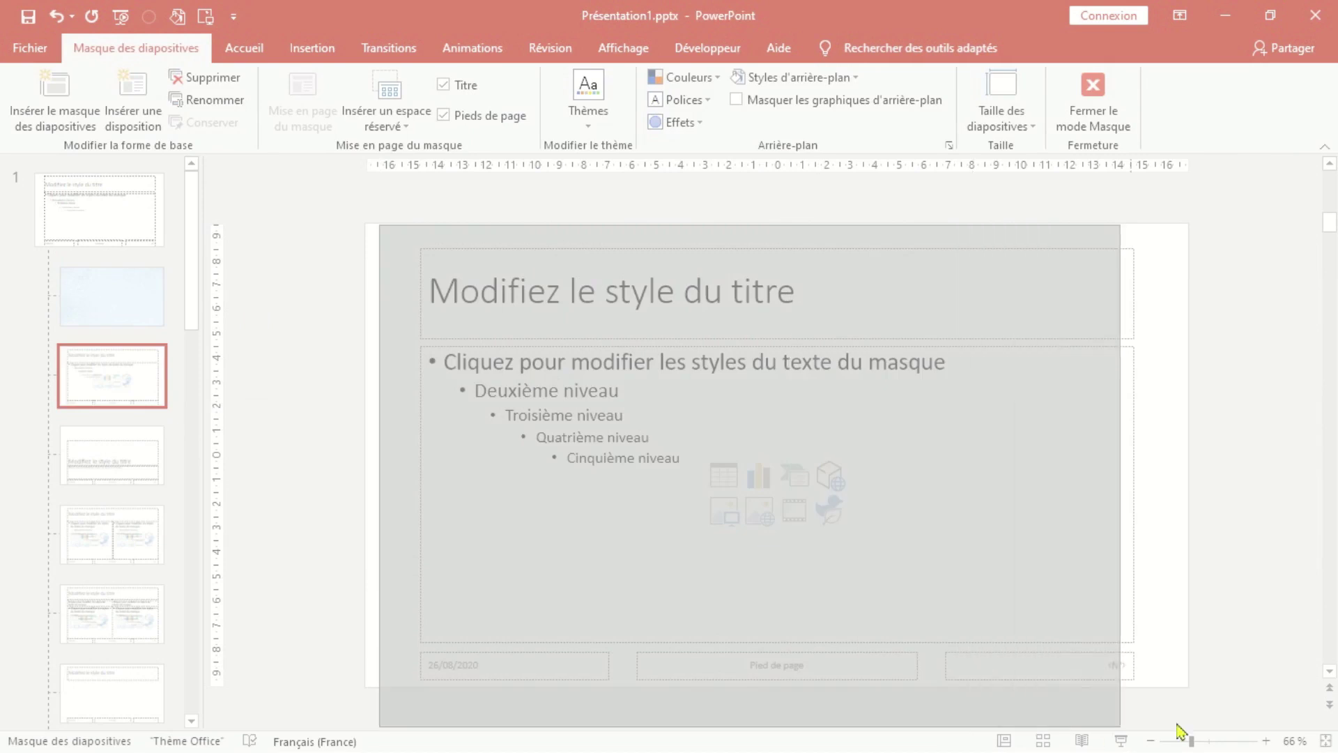
key(Delete)
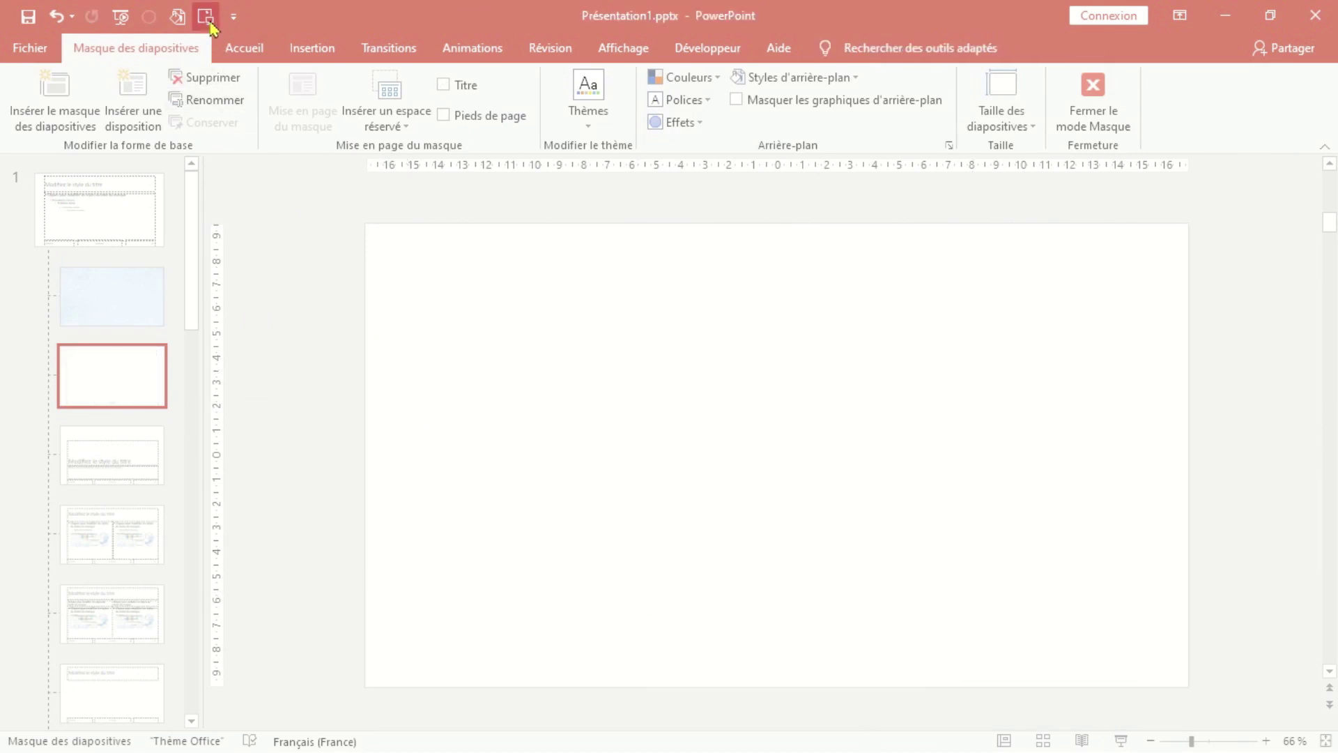
click(441, 199)
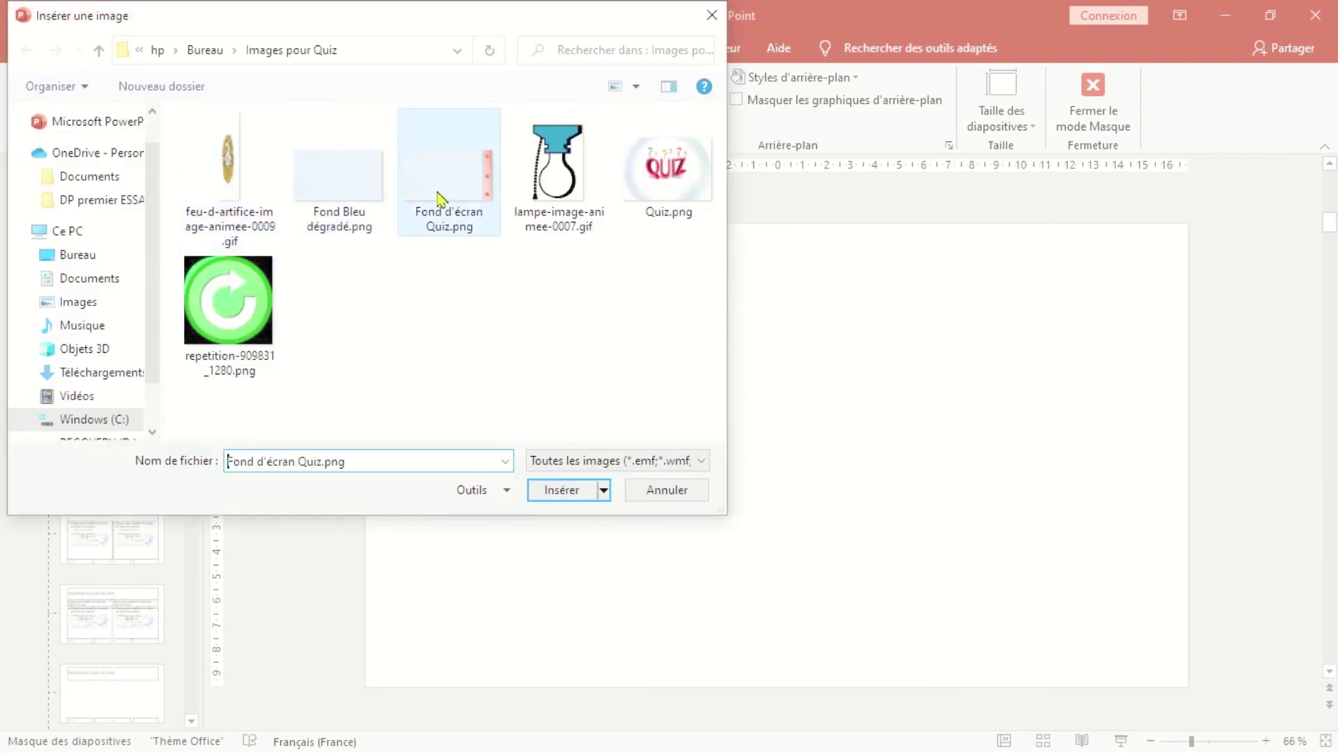
click(563, 492)
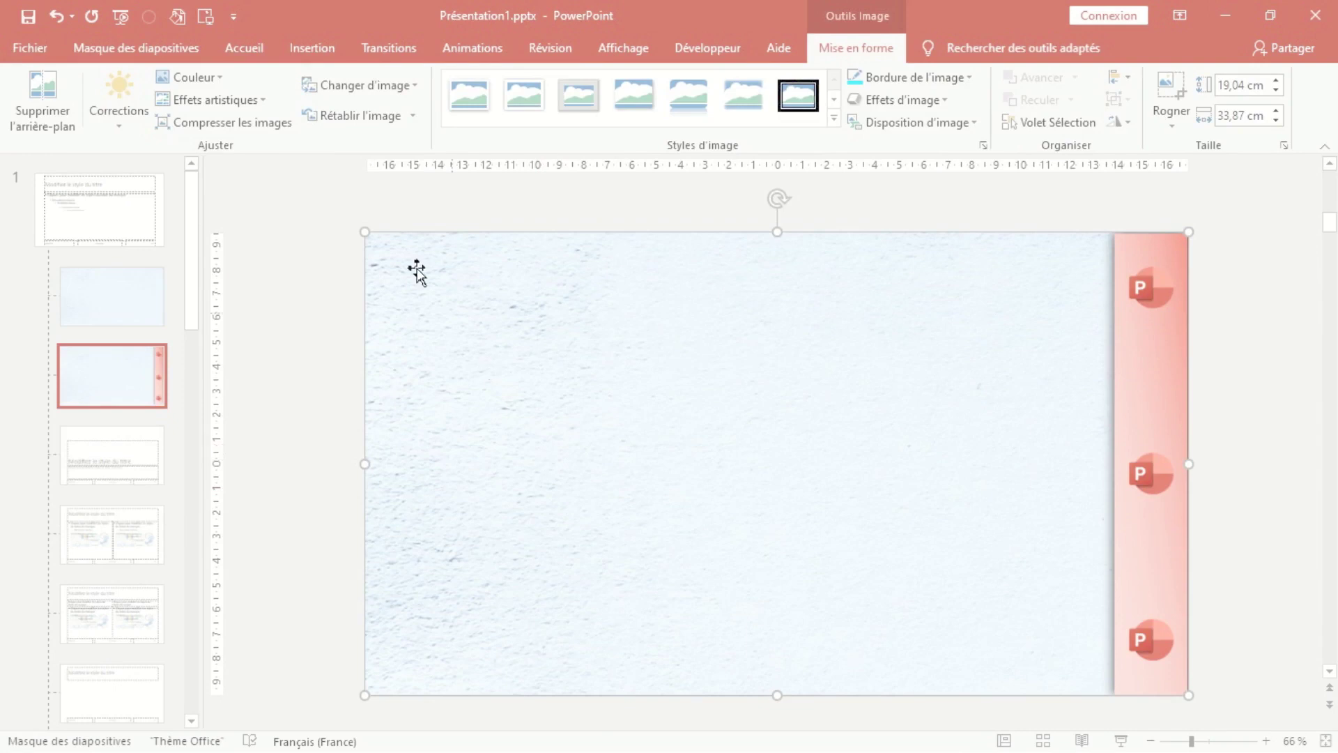
click(168, 60)
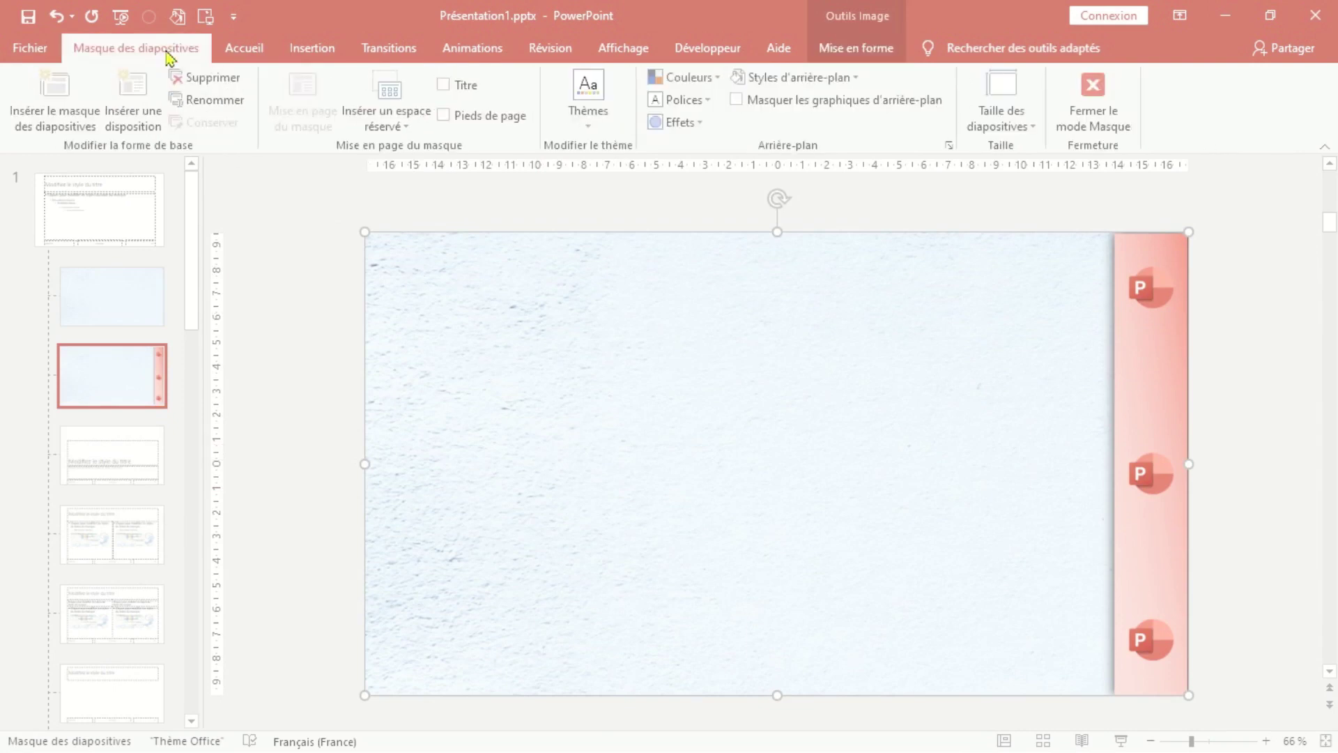
Close Master view and dismiss the New Slide layout gallery without adding a slide.
click(1107, 124)
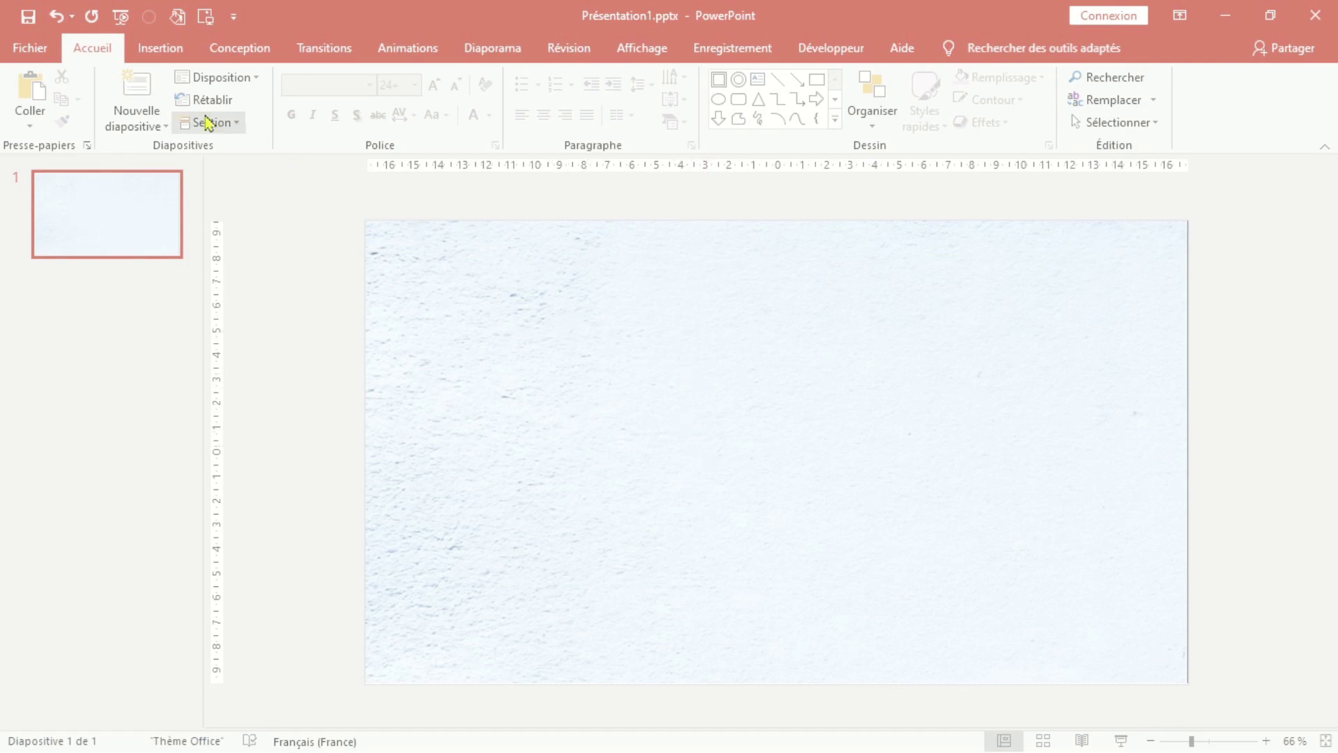
click(165, 126)
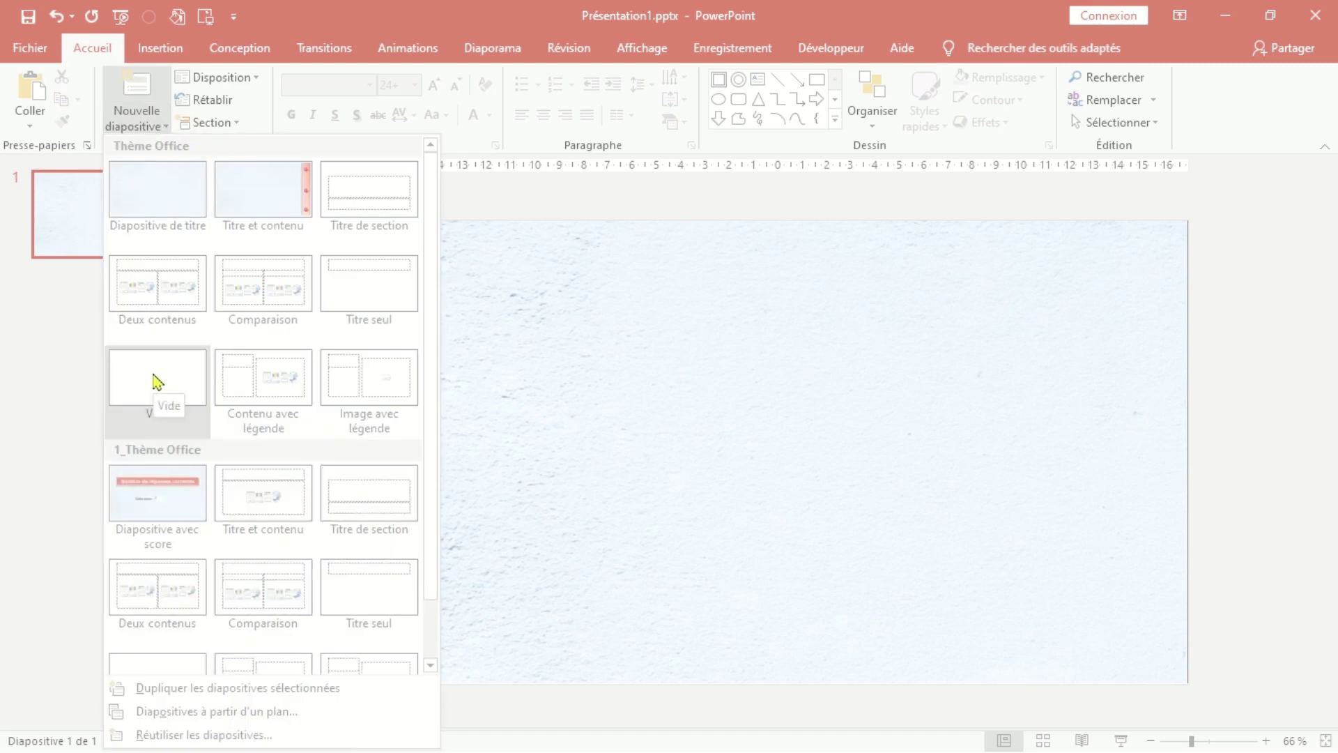
click(459, 352)
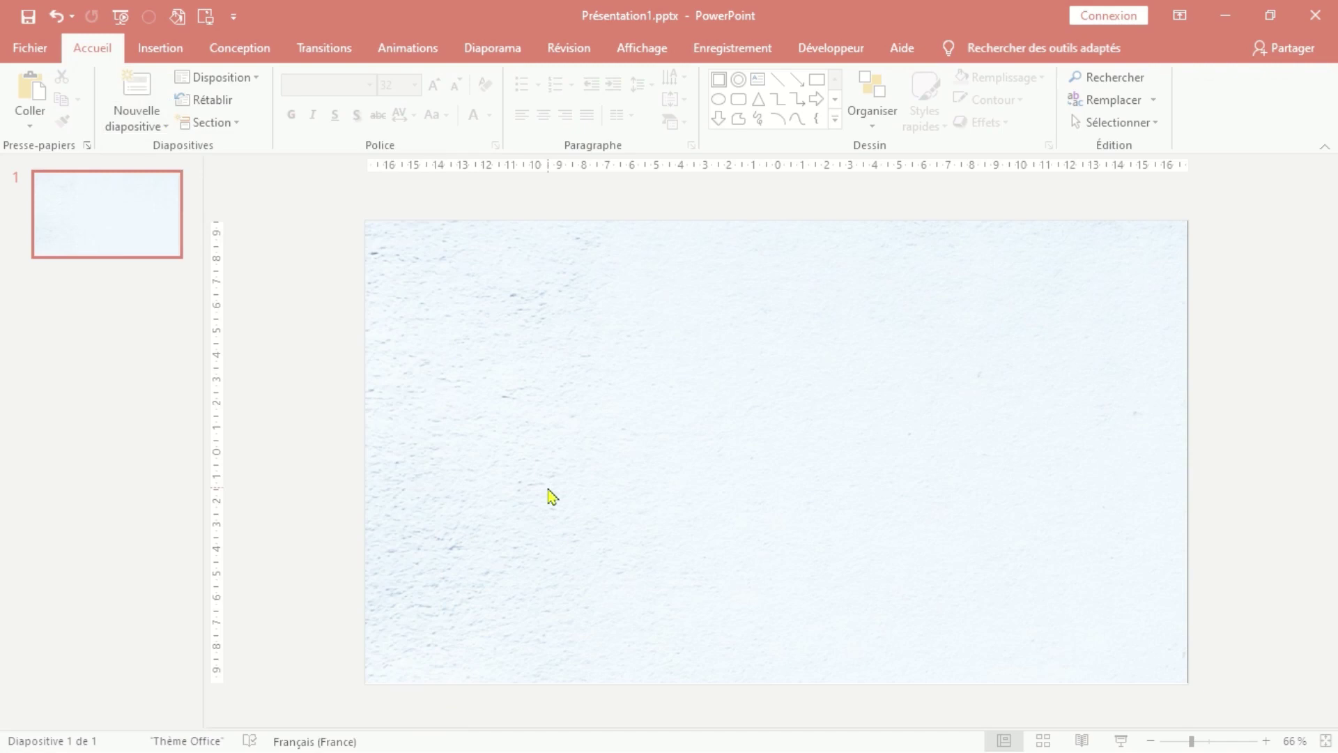
Paste the prepared quiz slides and check the QUIZ title, 7 Questions text, C'est Parti ! button and light bulb.
key(ctrl+z)
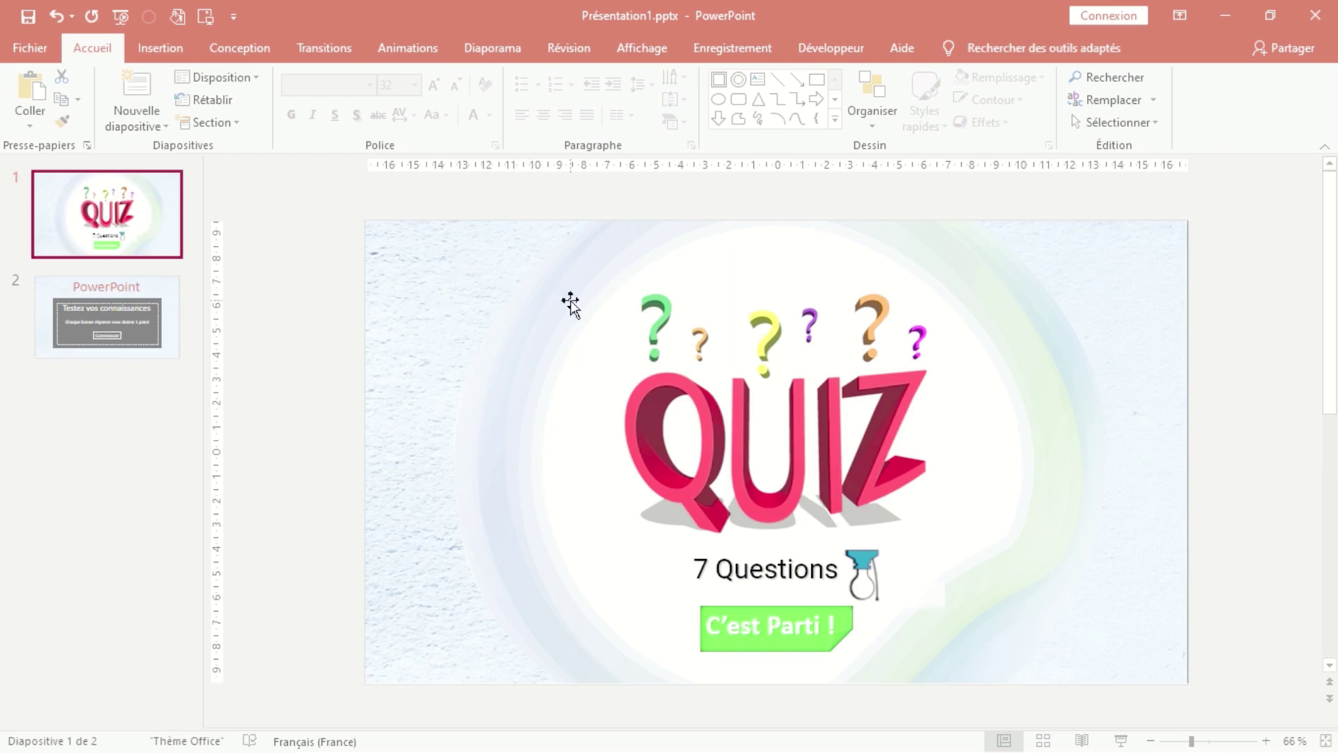
click(647, 286)
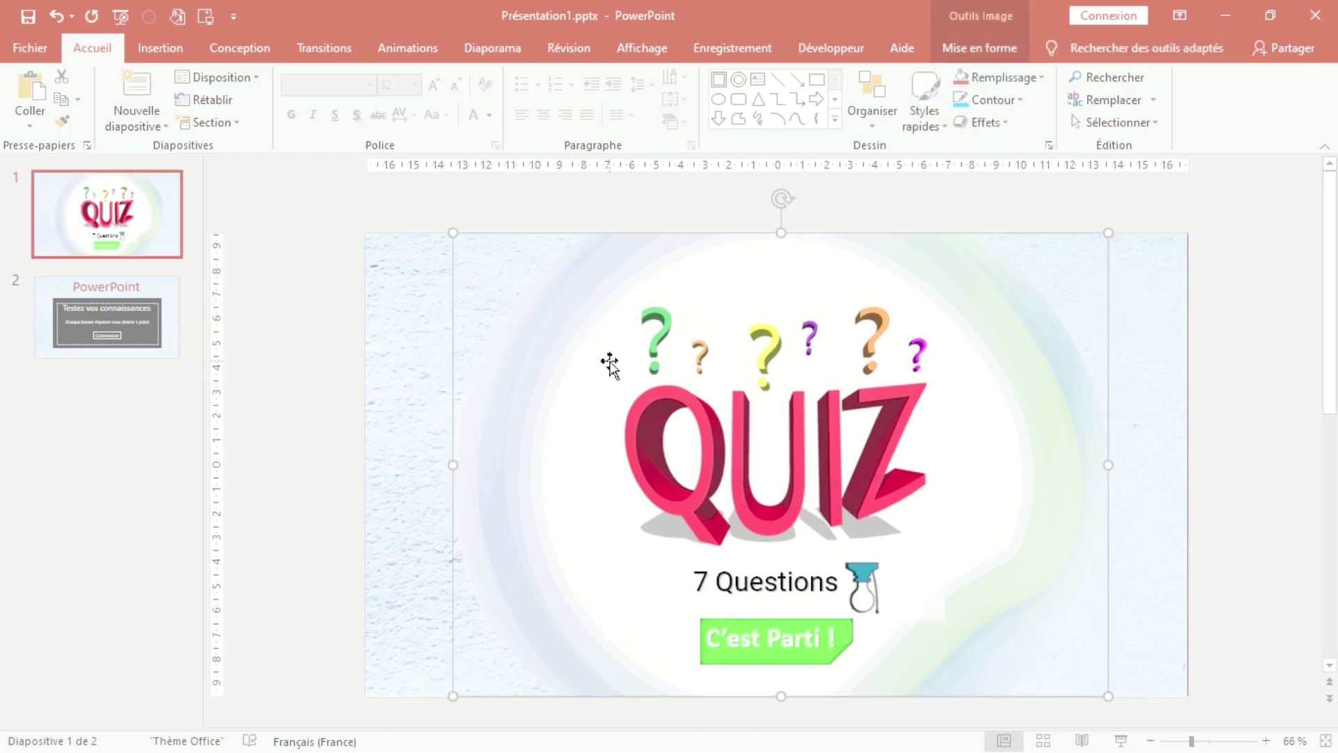
click(755, 596)
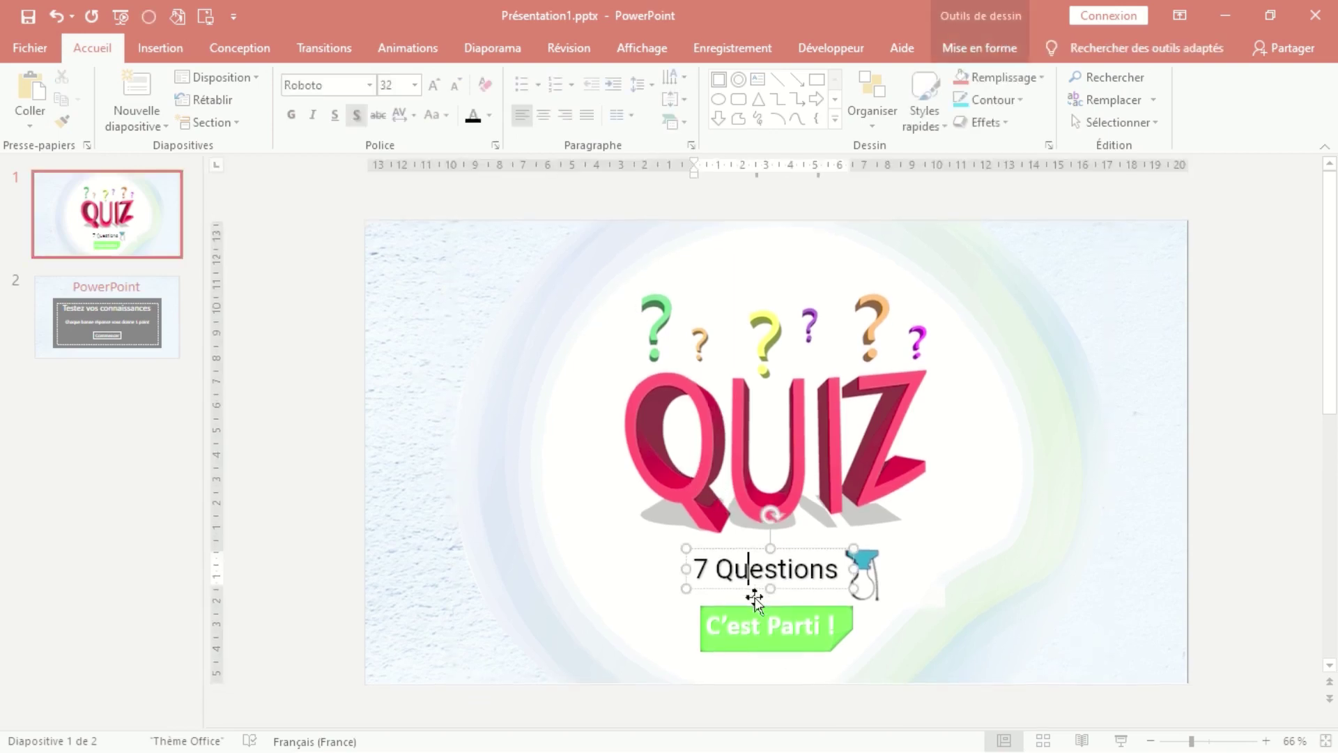
click(788, 642)
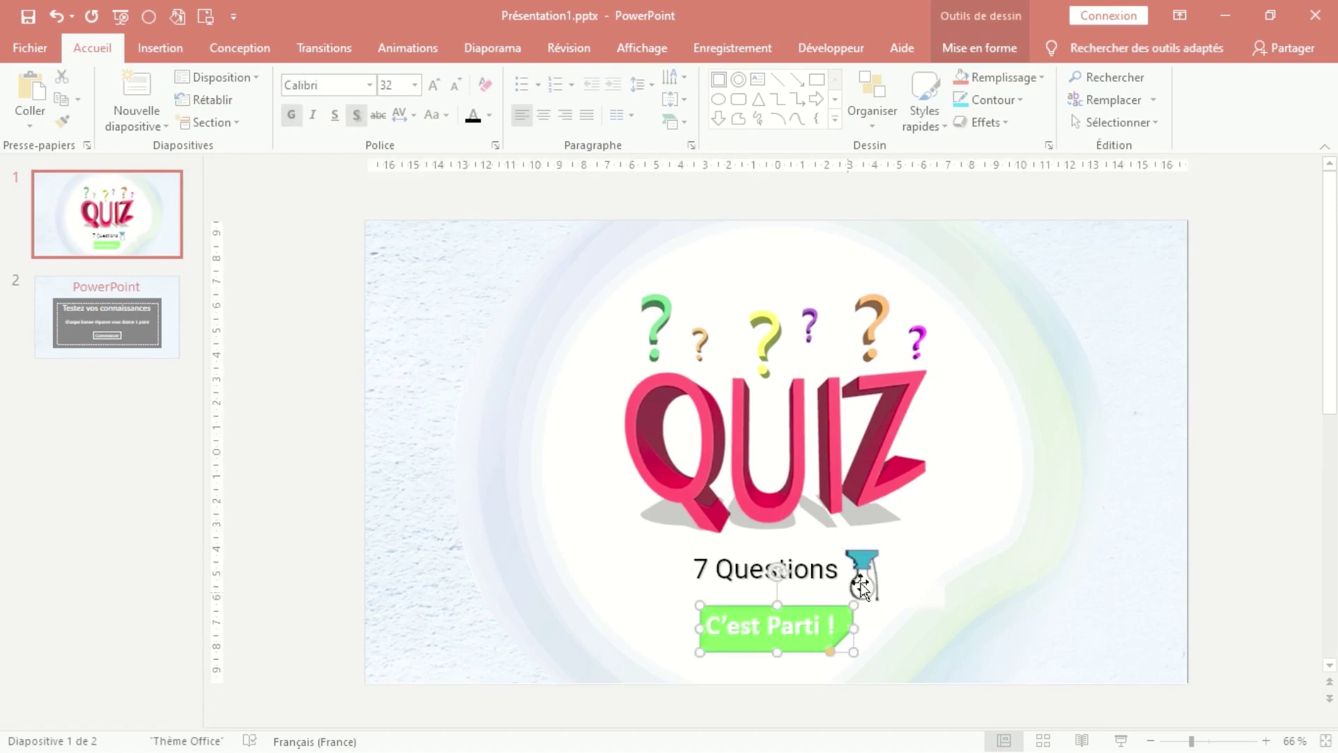
click(868, 568)
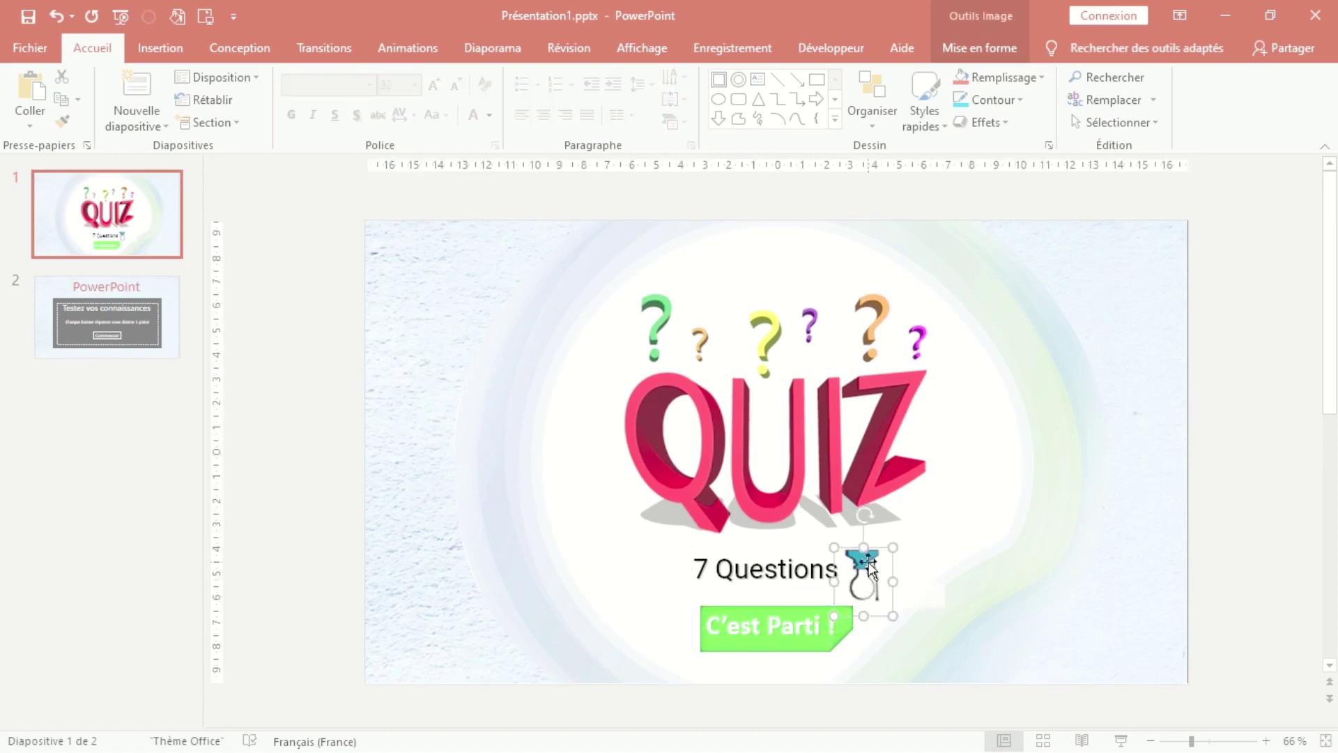
On slide 2, inspect the Commencer button shape and its options without changing anything.
click(165, 335)
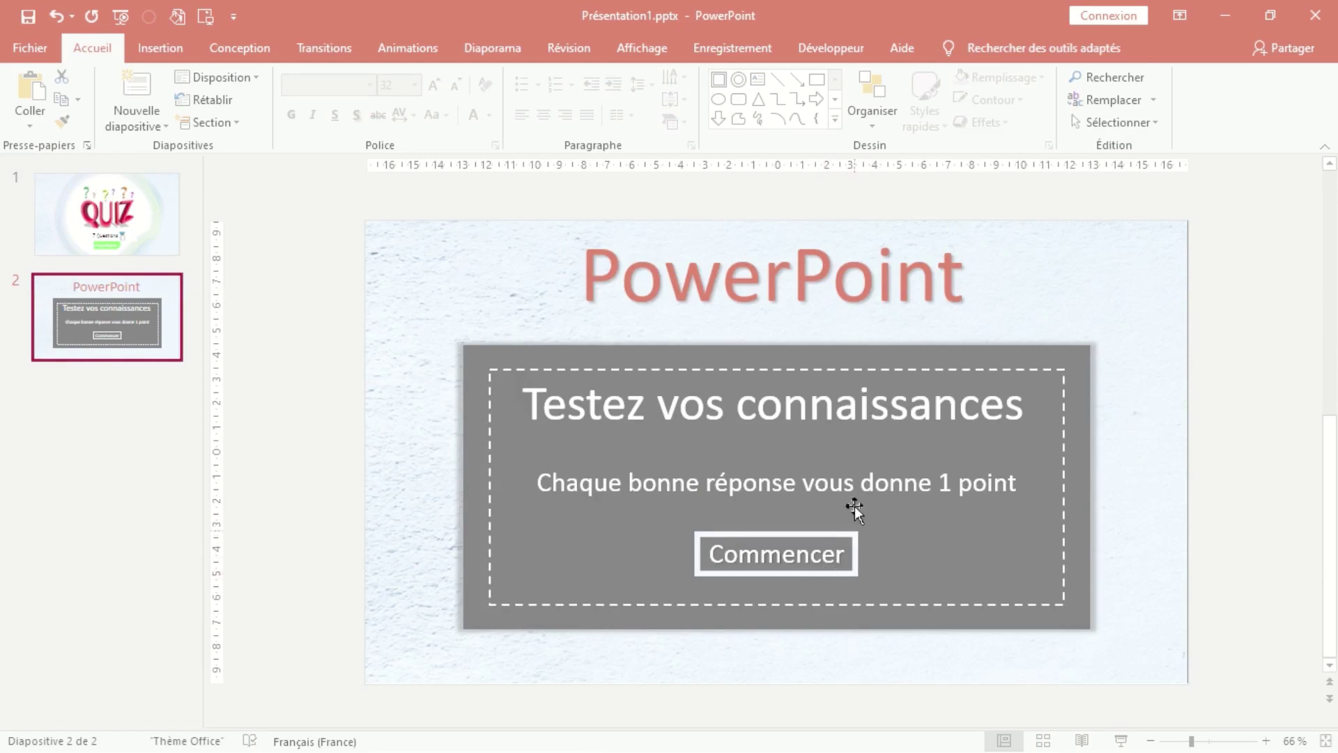
click(834, 120)
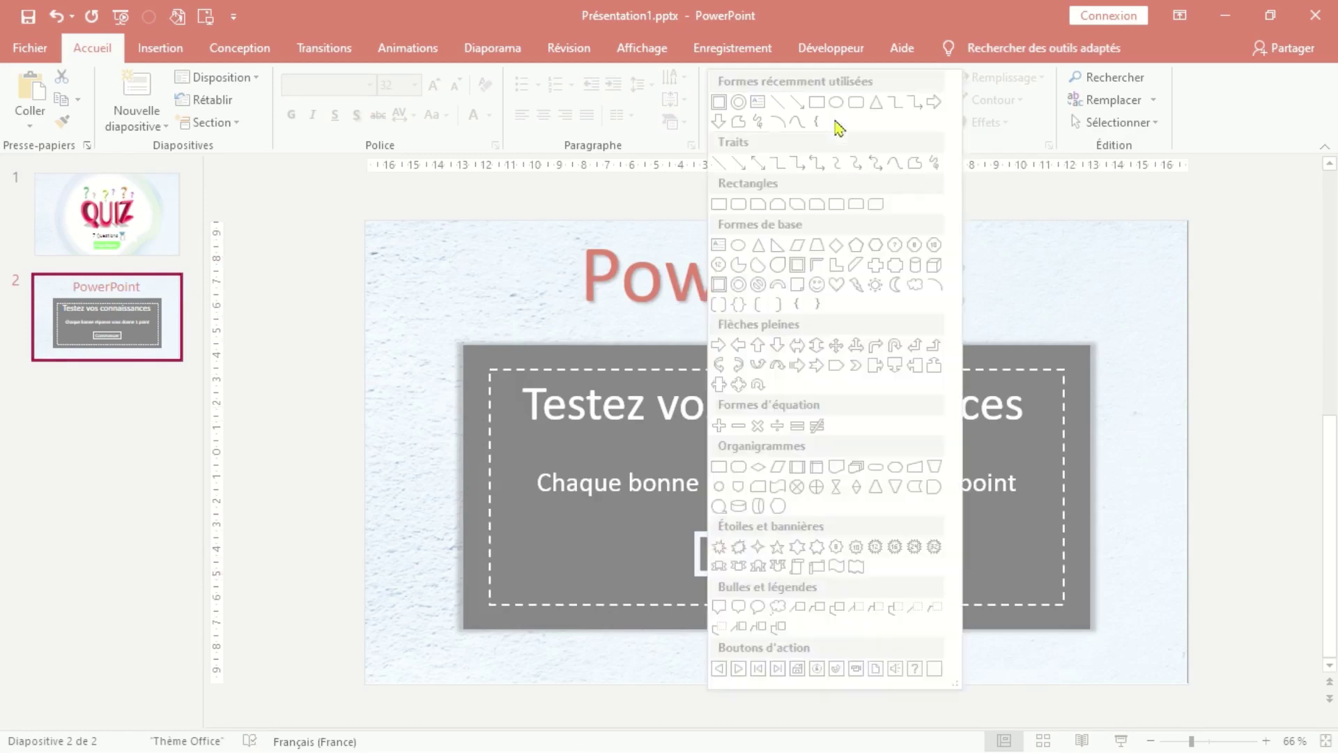
key(Escape)
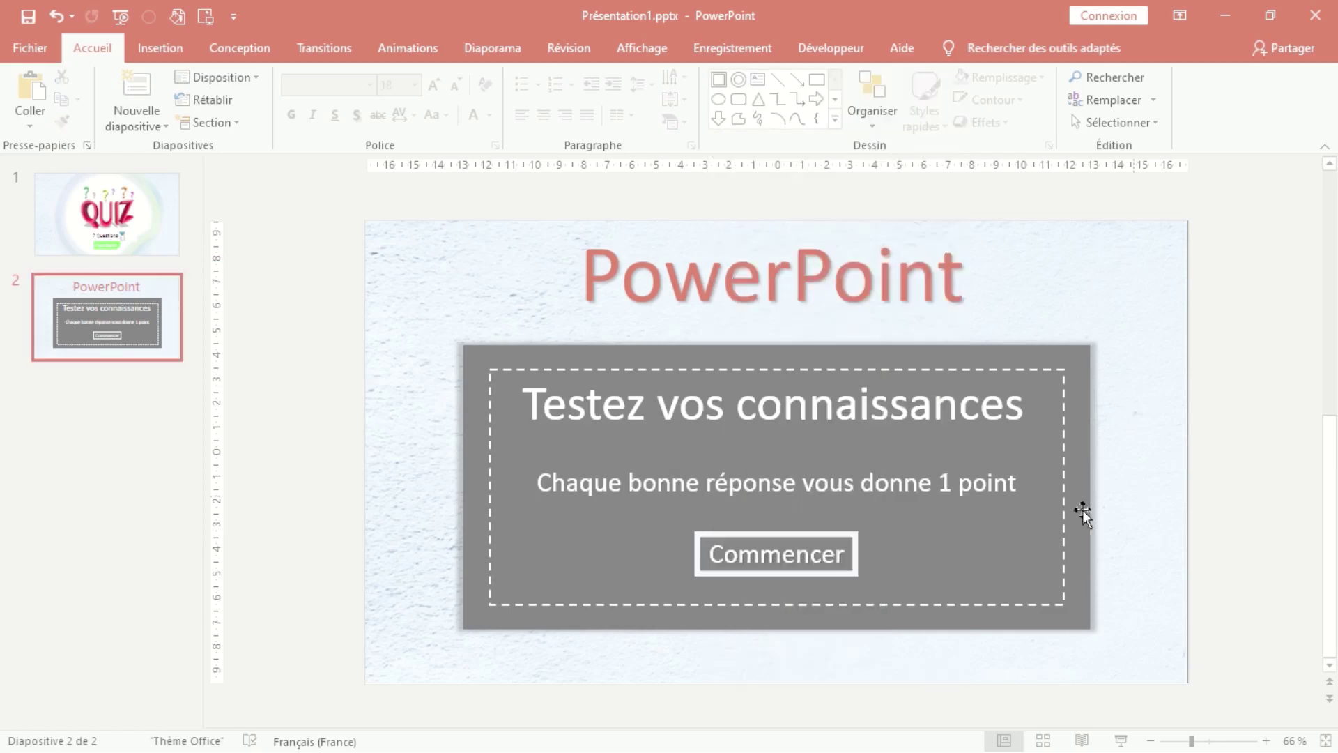
click(819, 535)
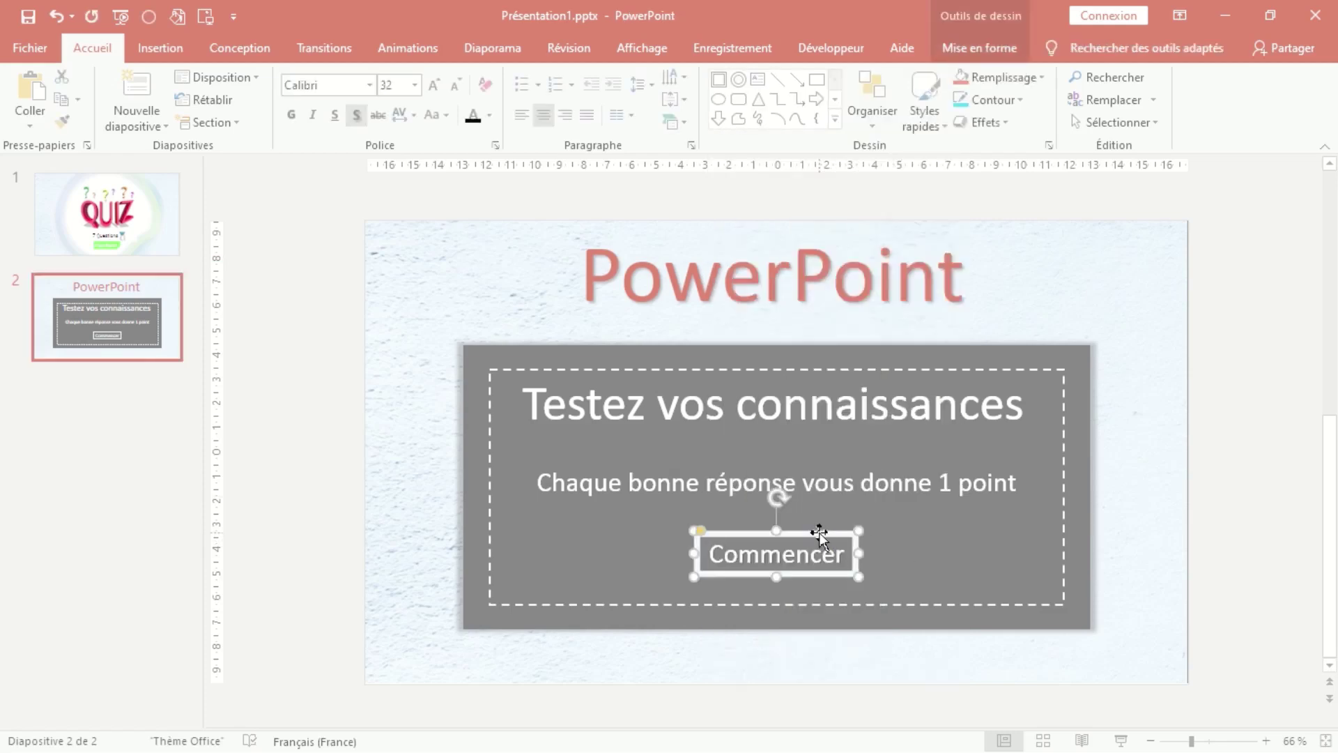
right_click(820, 535)
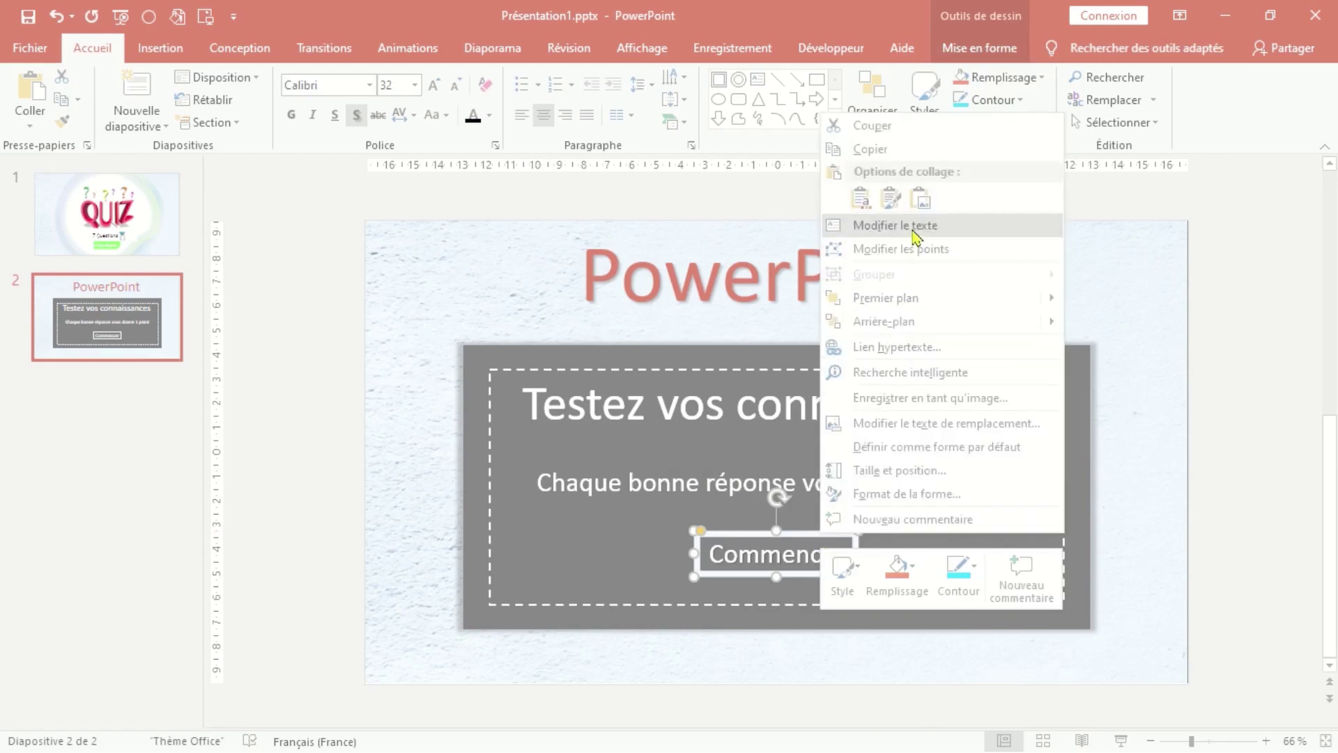
click(361, 454)
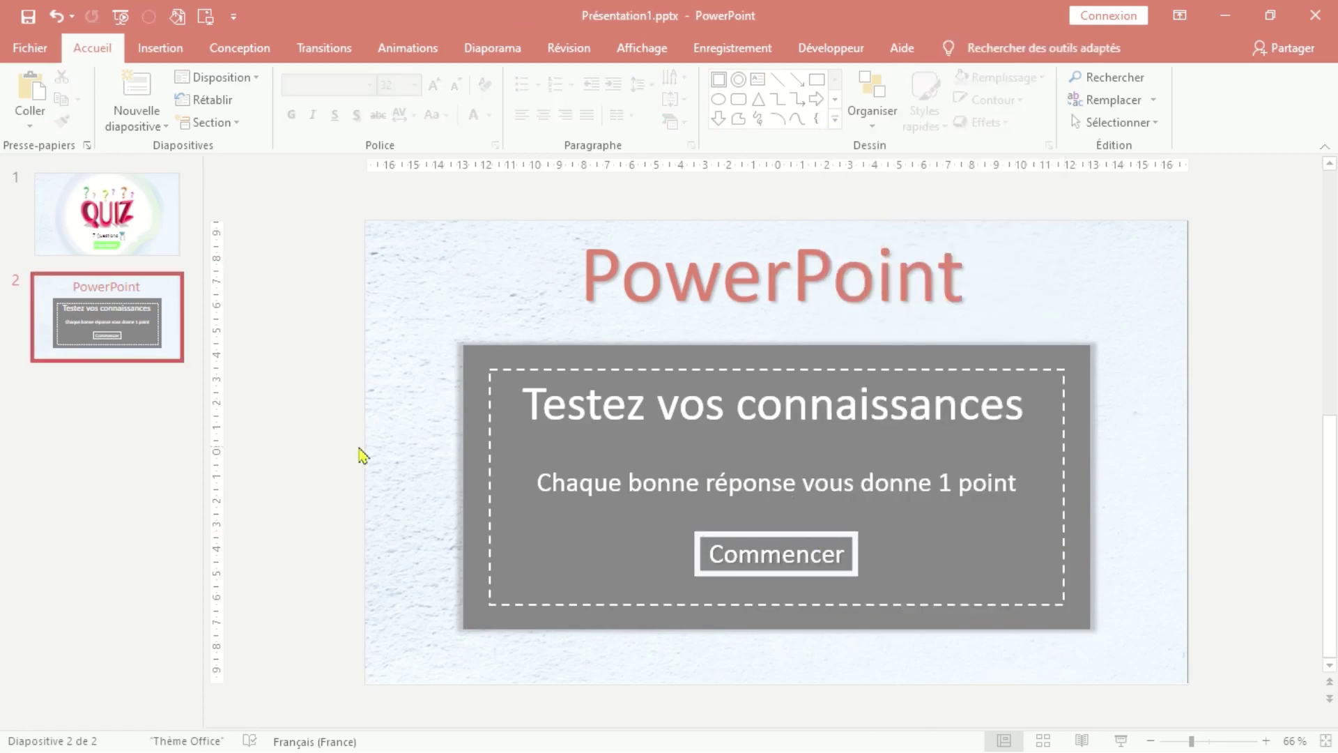
Add a Titre et contenu slide 3 and paste in the salmon title bar and three answer boxes.
click(166, 127)
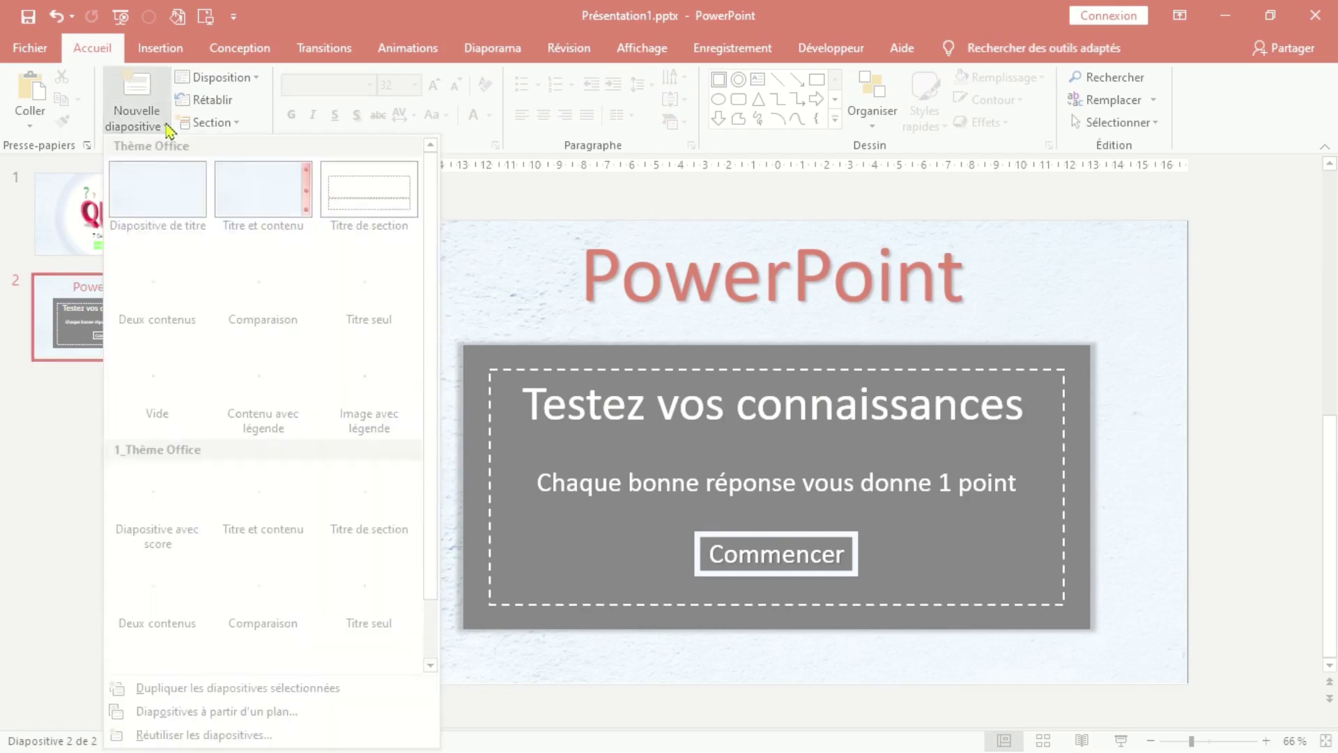
click(262, 183)
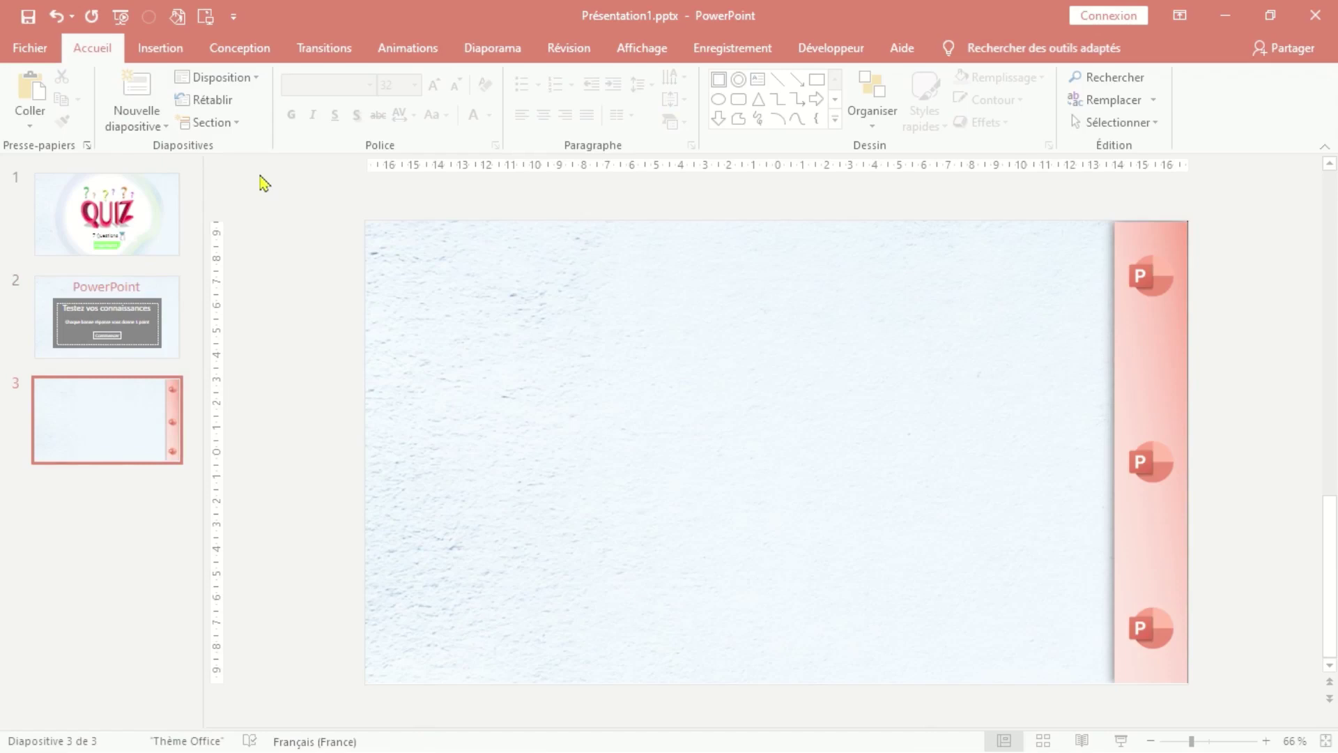
key(ctrl+v)
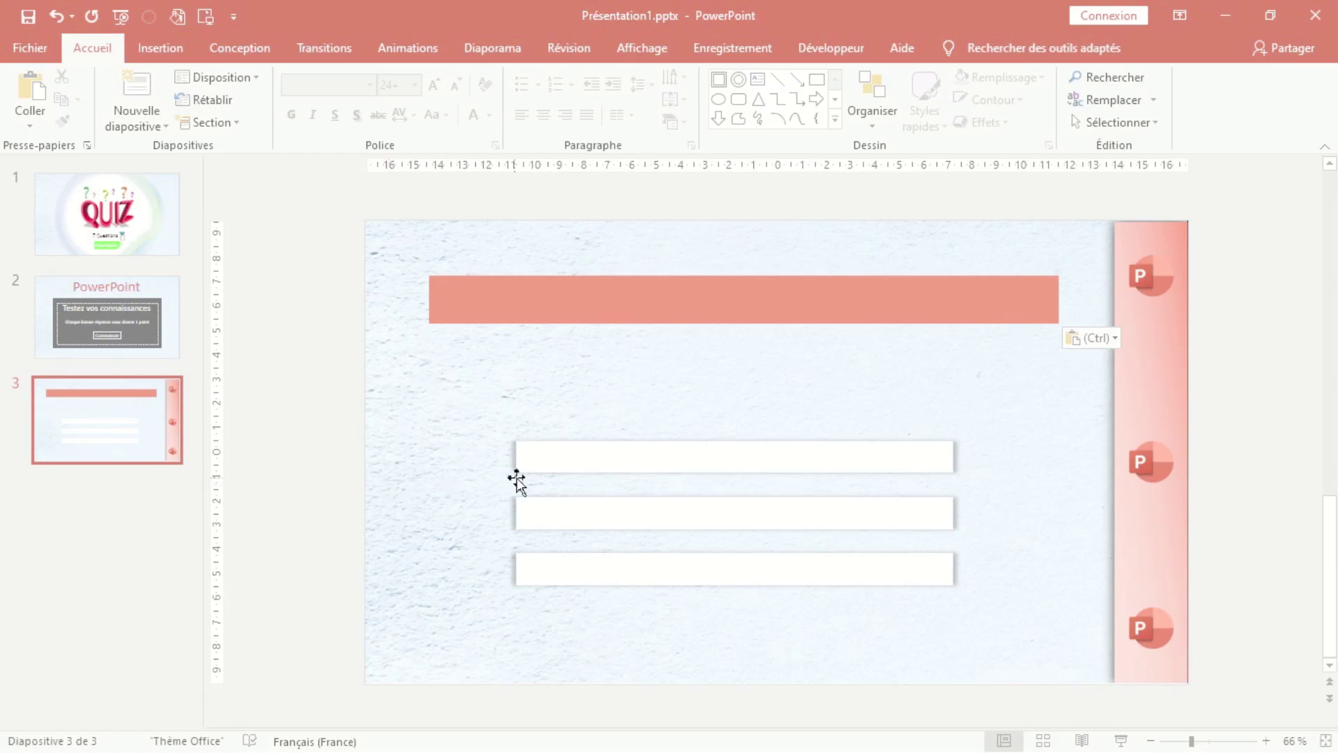
Make the first answer box run the SlideLayout14.Wrong macro when clicked.
click(676, 463)
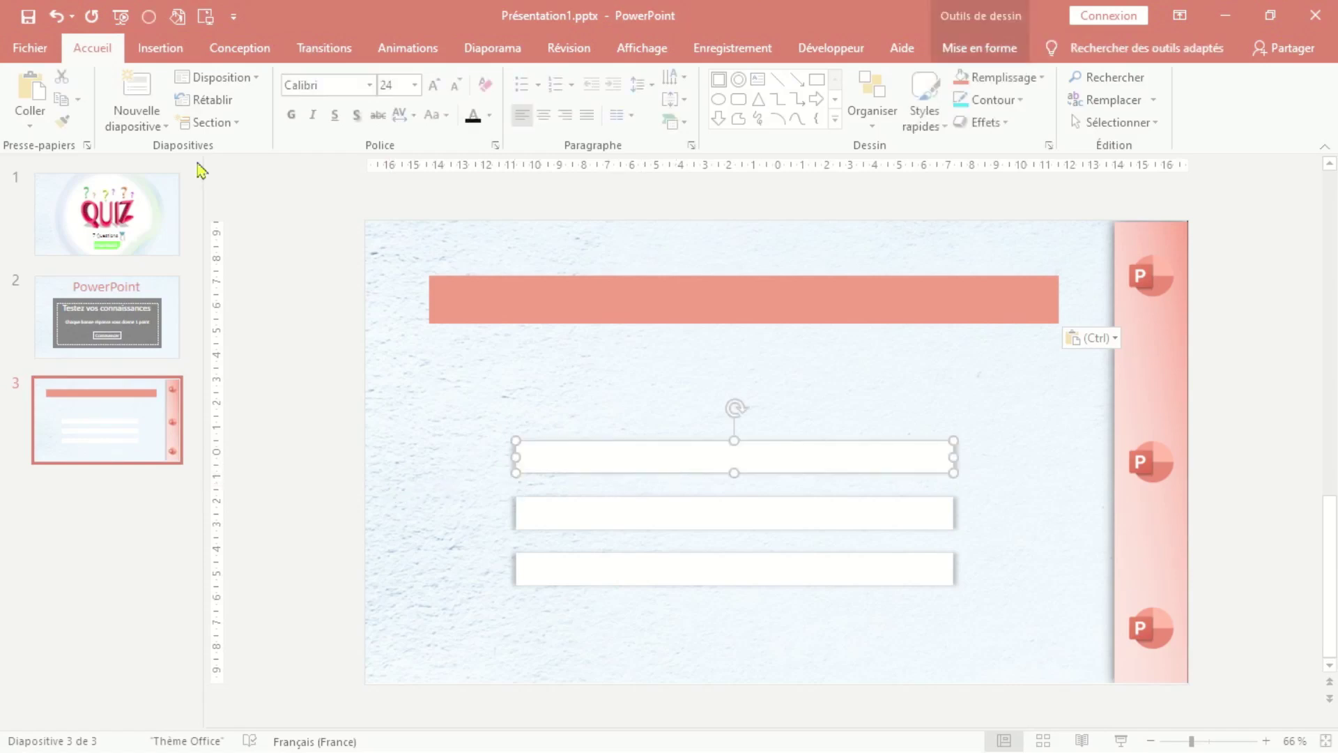
click(166, 46)
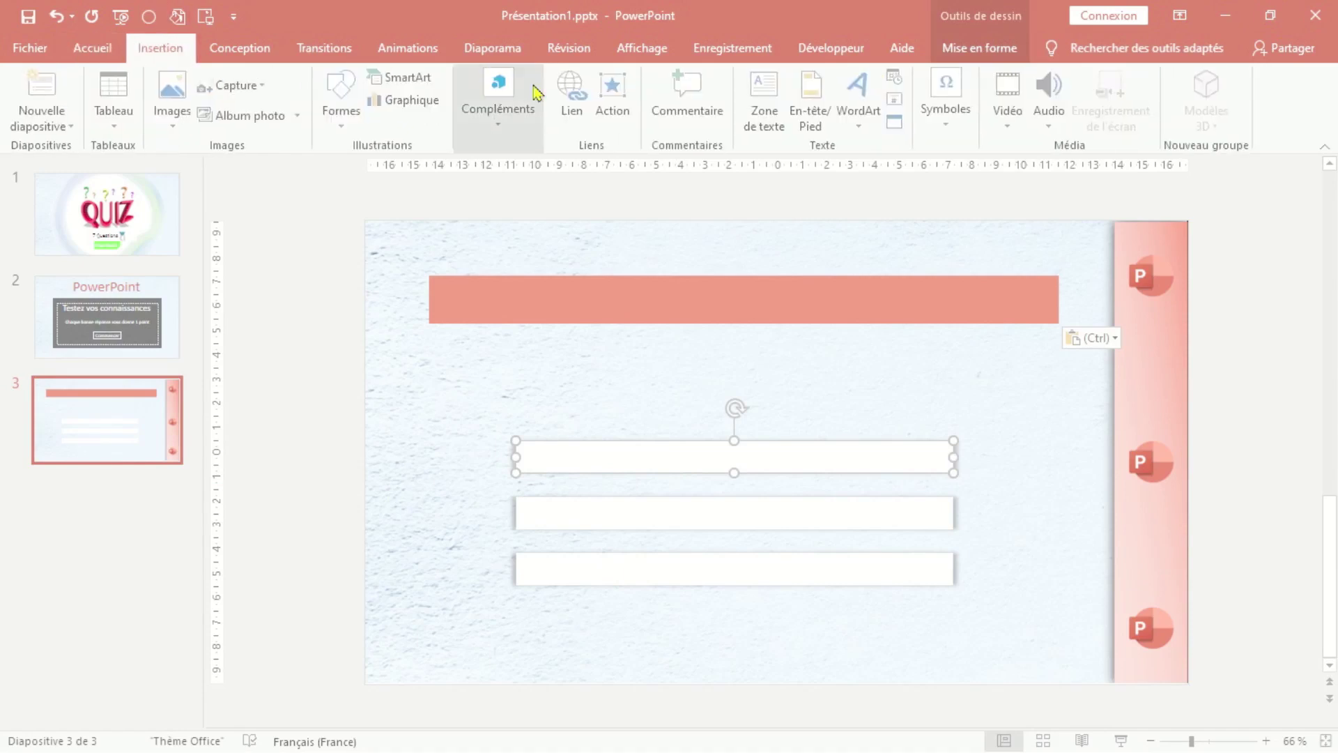
click(613, 91)
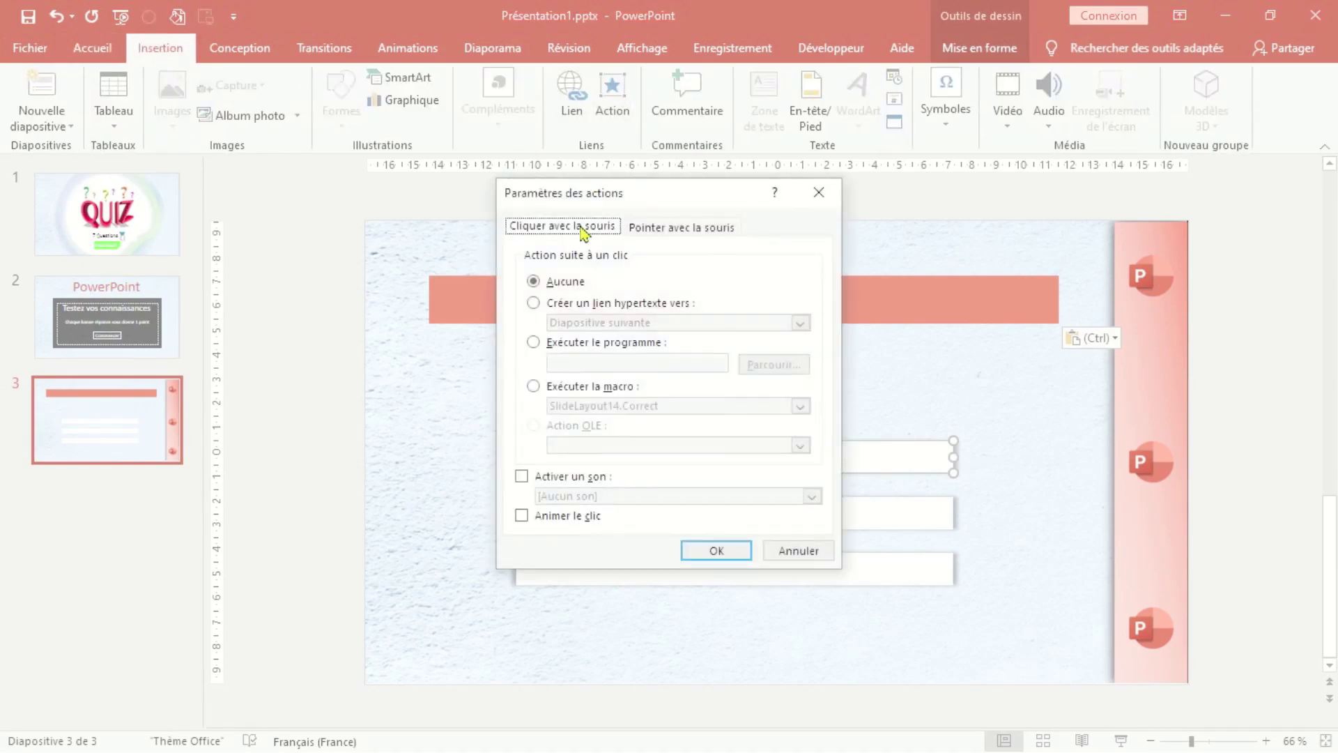
click(534, 387)
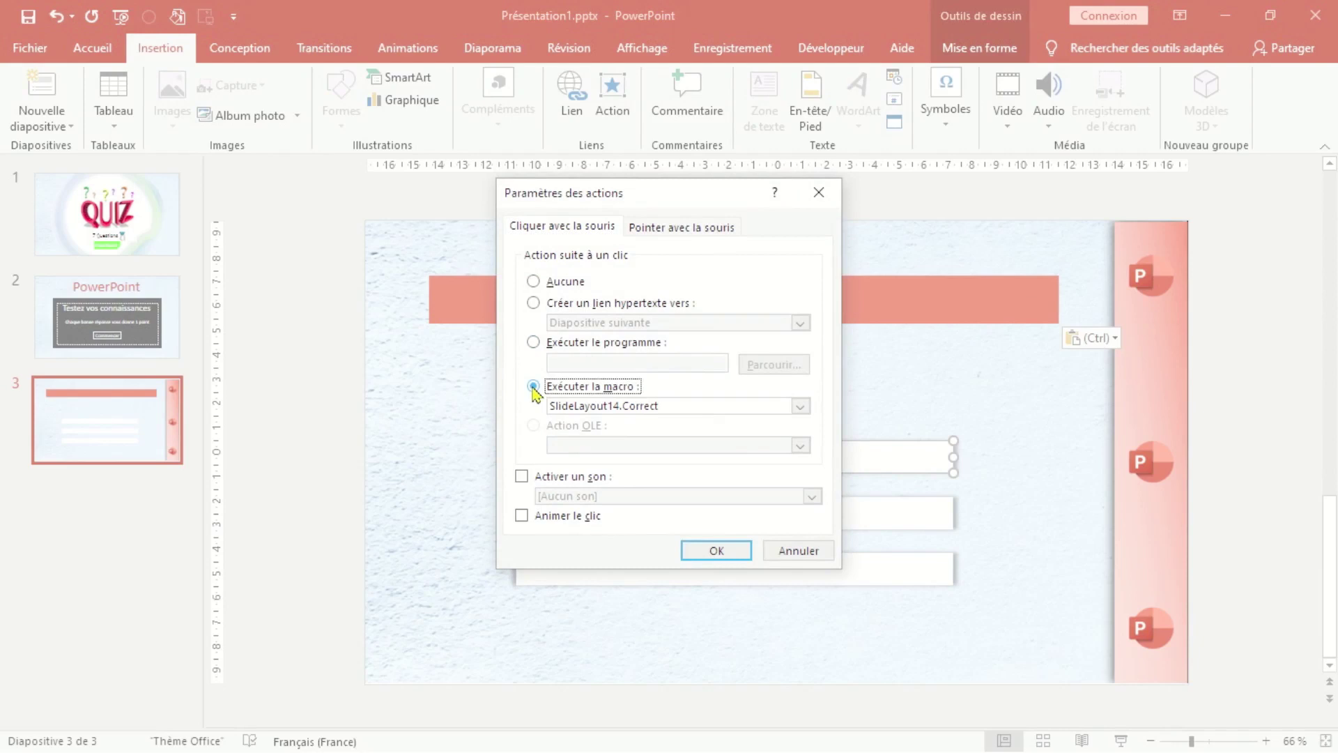
click(799, 407)
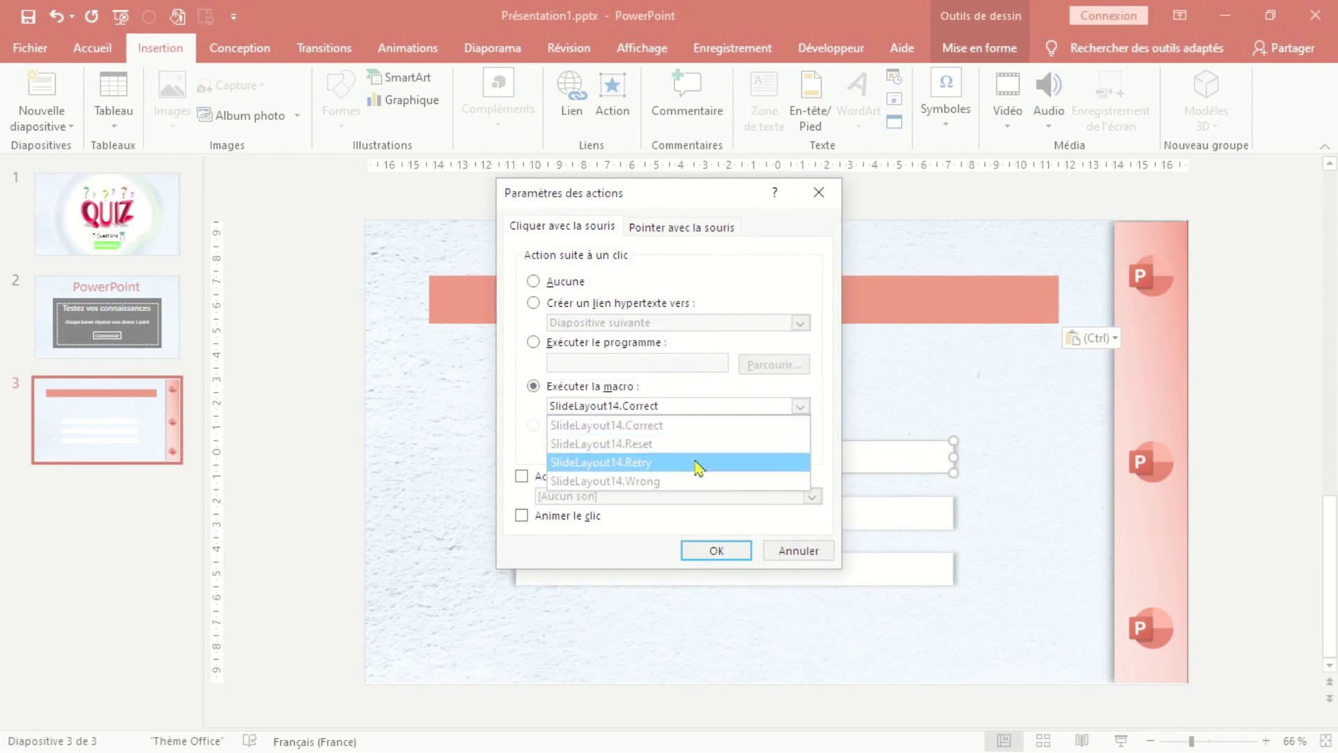
click(686, 482)
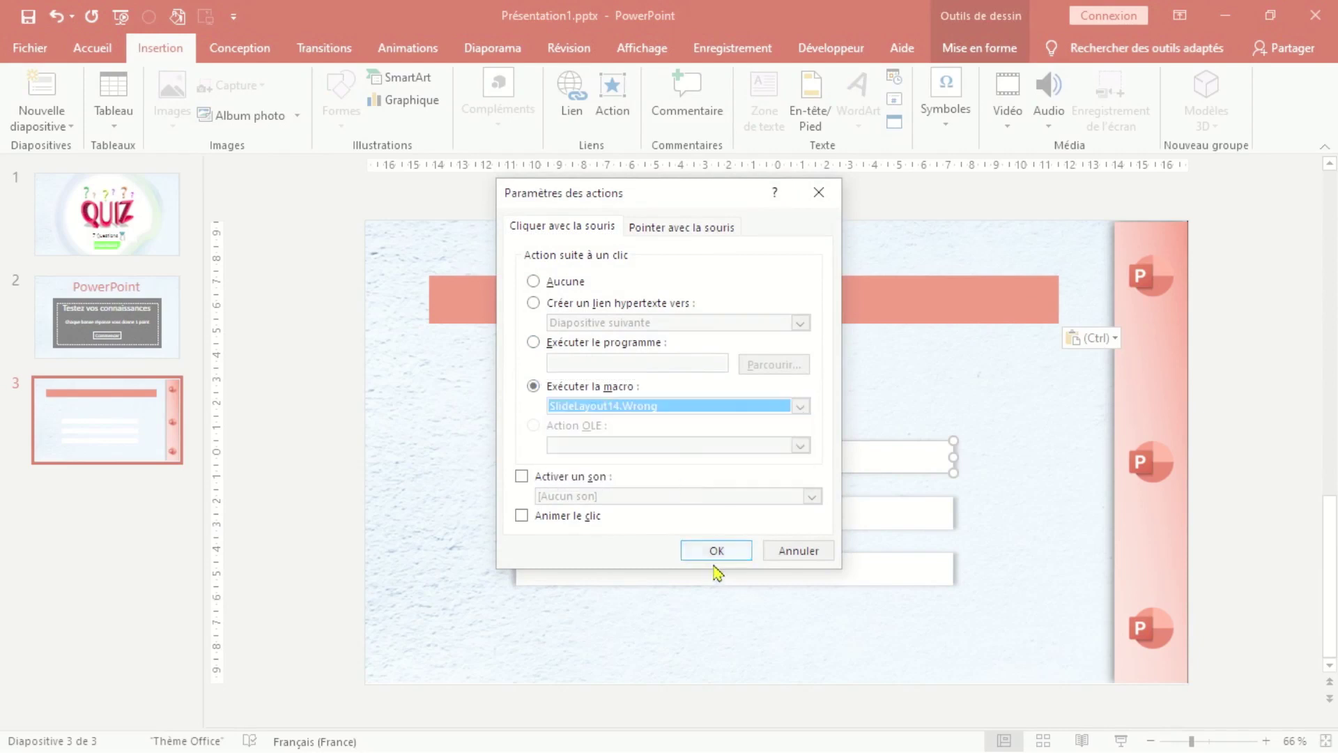
click(716, 551)
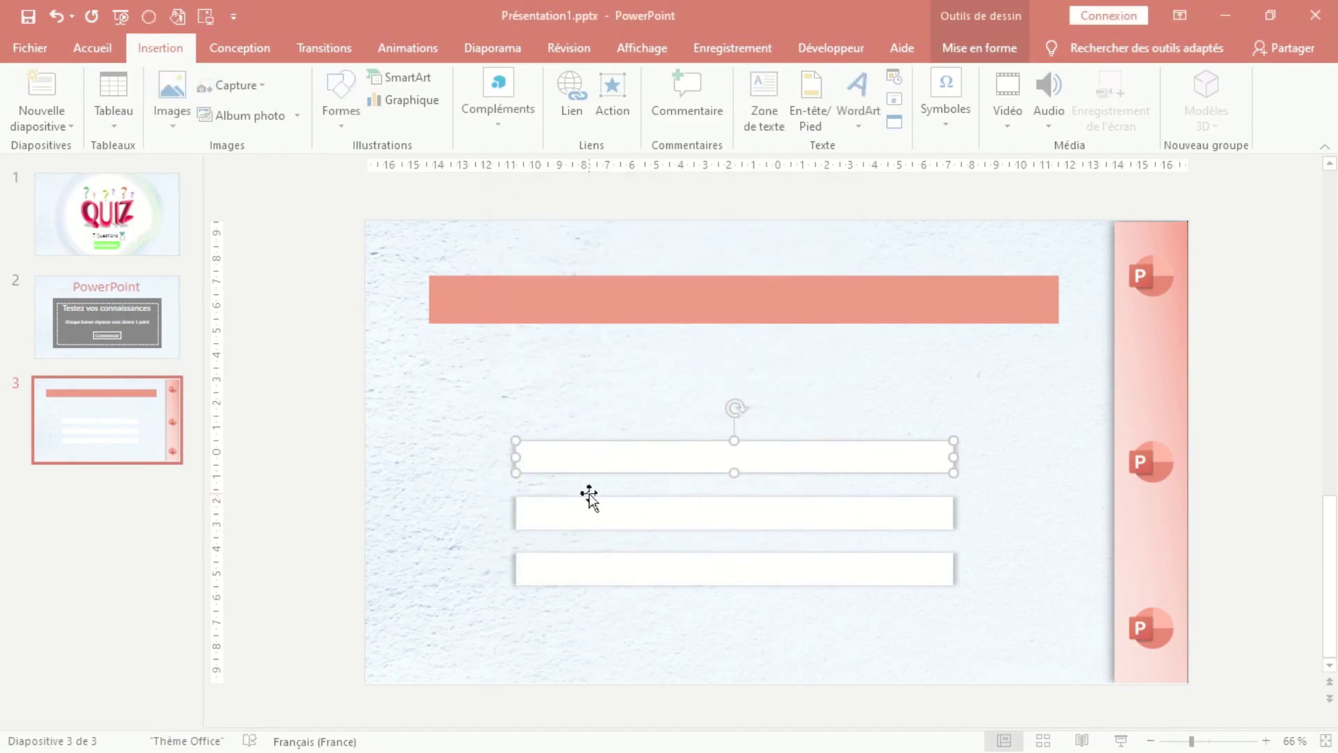
Undo the stray change on slide 3 and reselect its thumbnail.
click(649, 580)
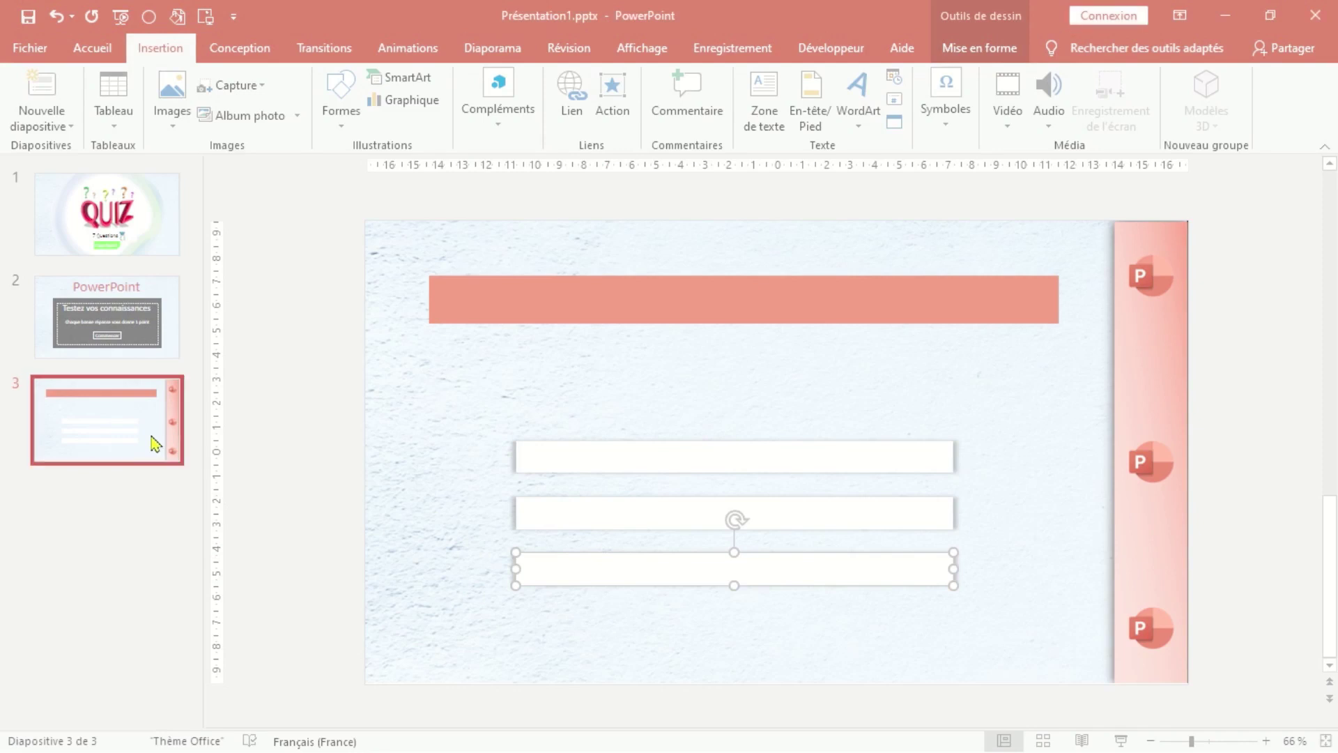
click(155, 443)
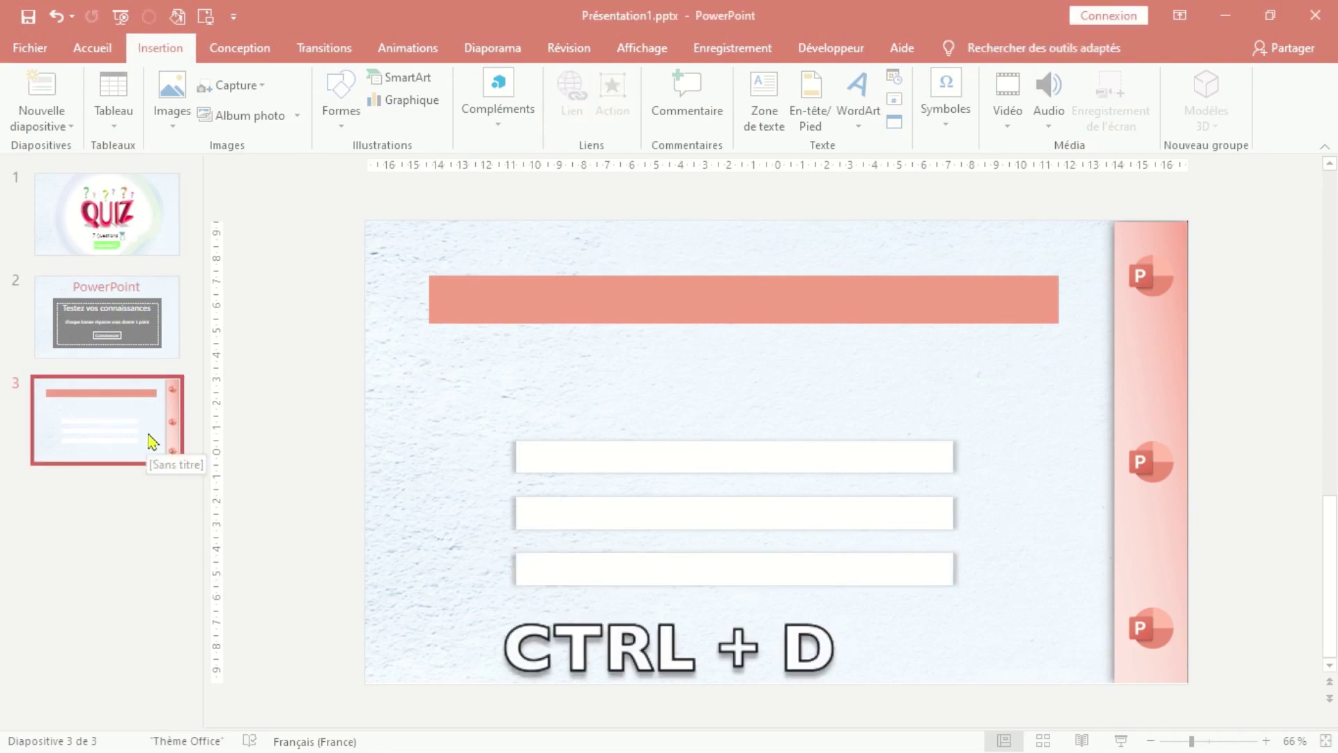
key(ctrl+z)
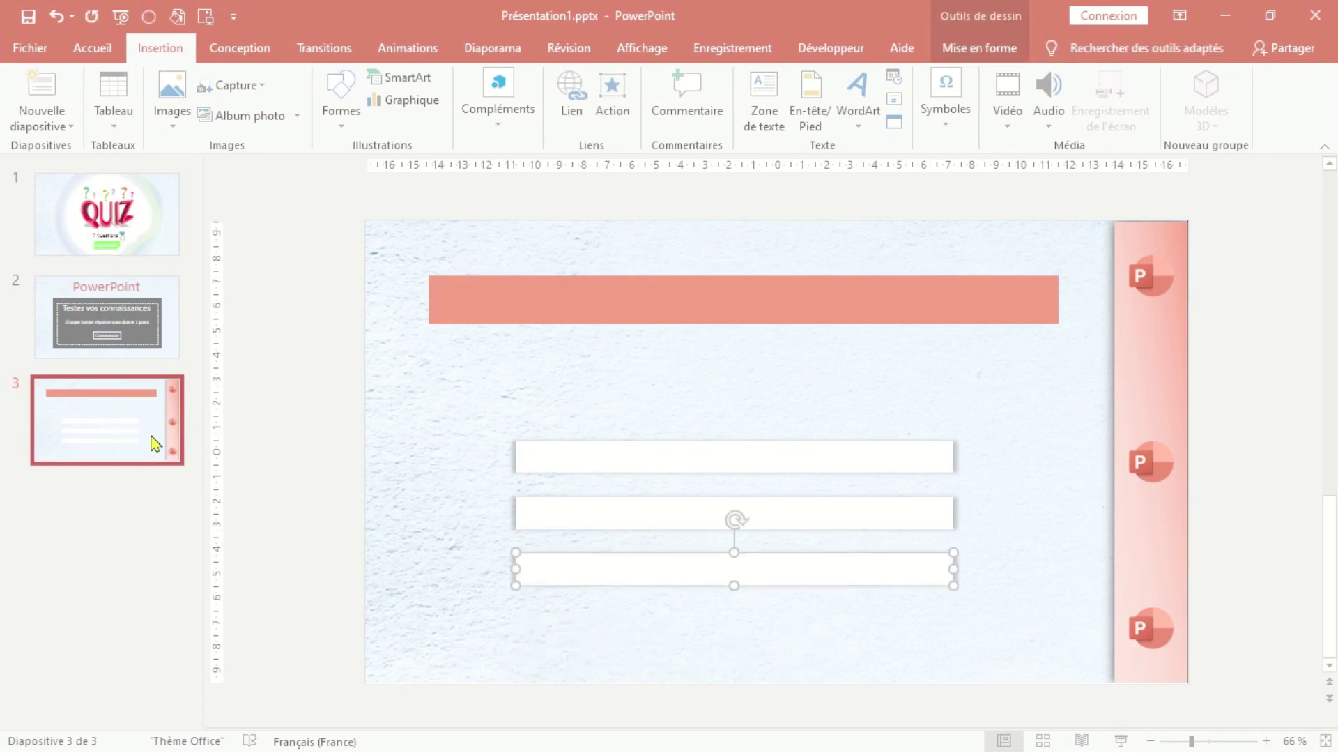
click(120, 428)
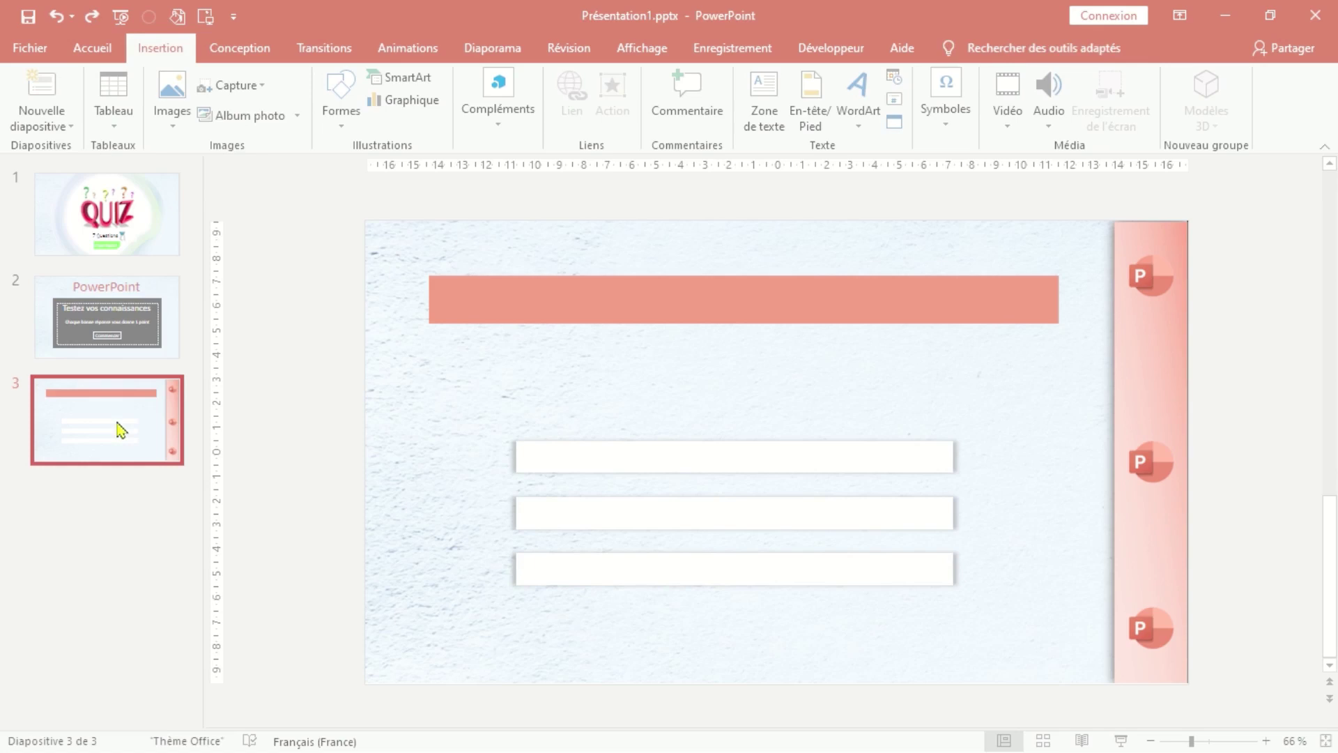
Duplicate the question slide to build a nine-slide deck, then return to slide 3.
key(ctrl+d)
key(ctrl+d)
key(ctrl+d)
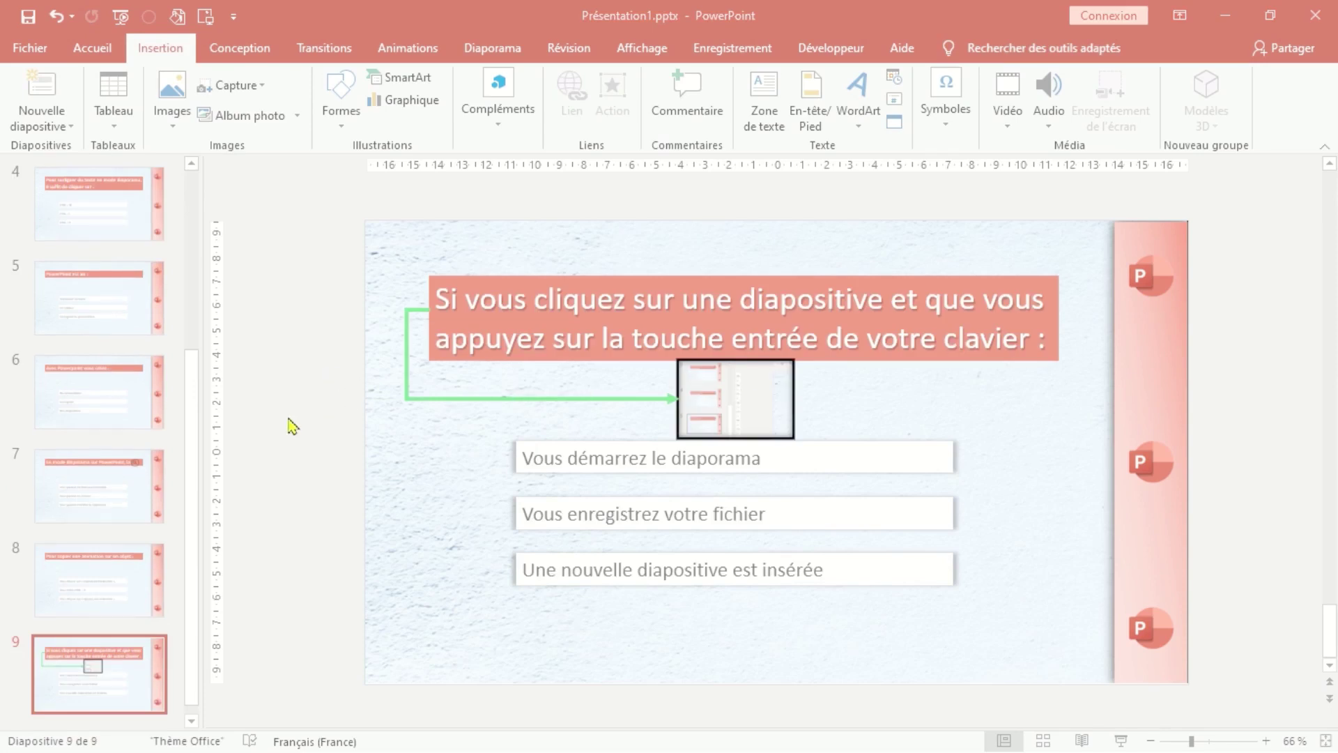
scroll(111, 679, up, 3)
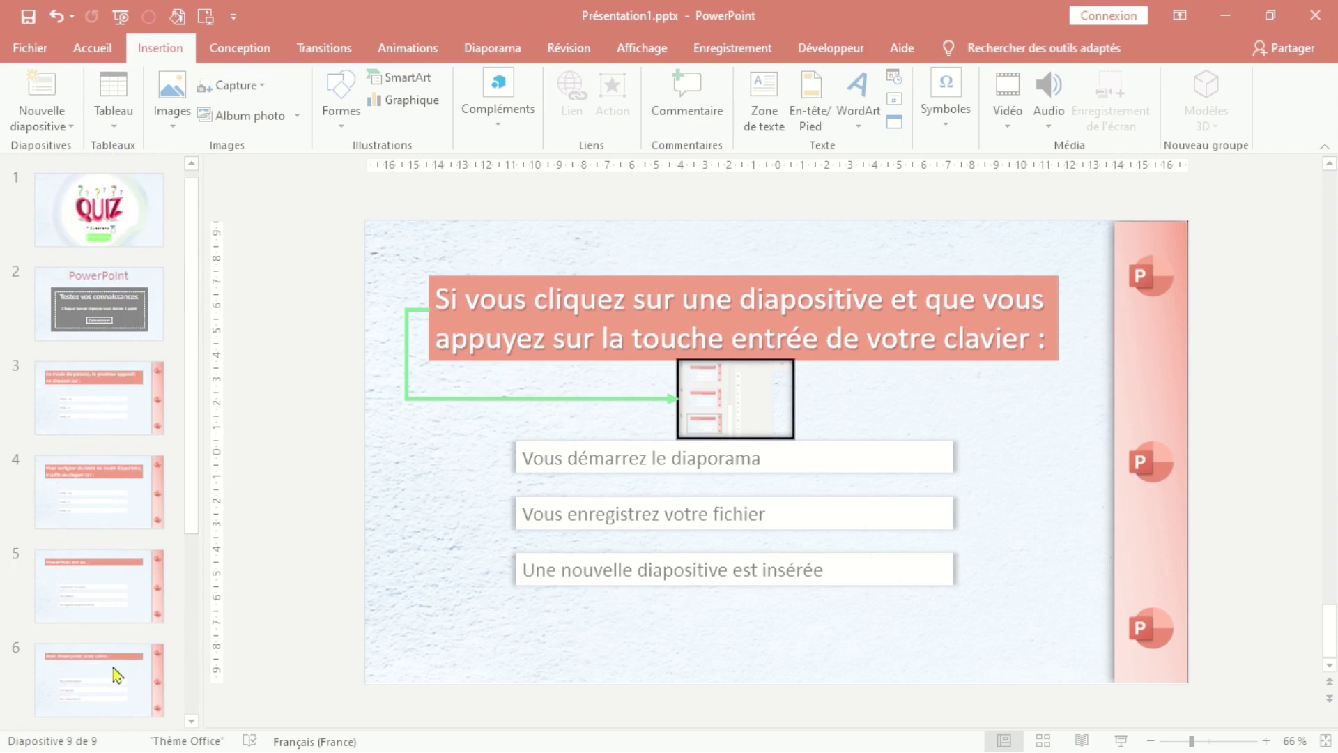
click(112, 401)
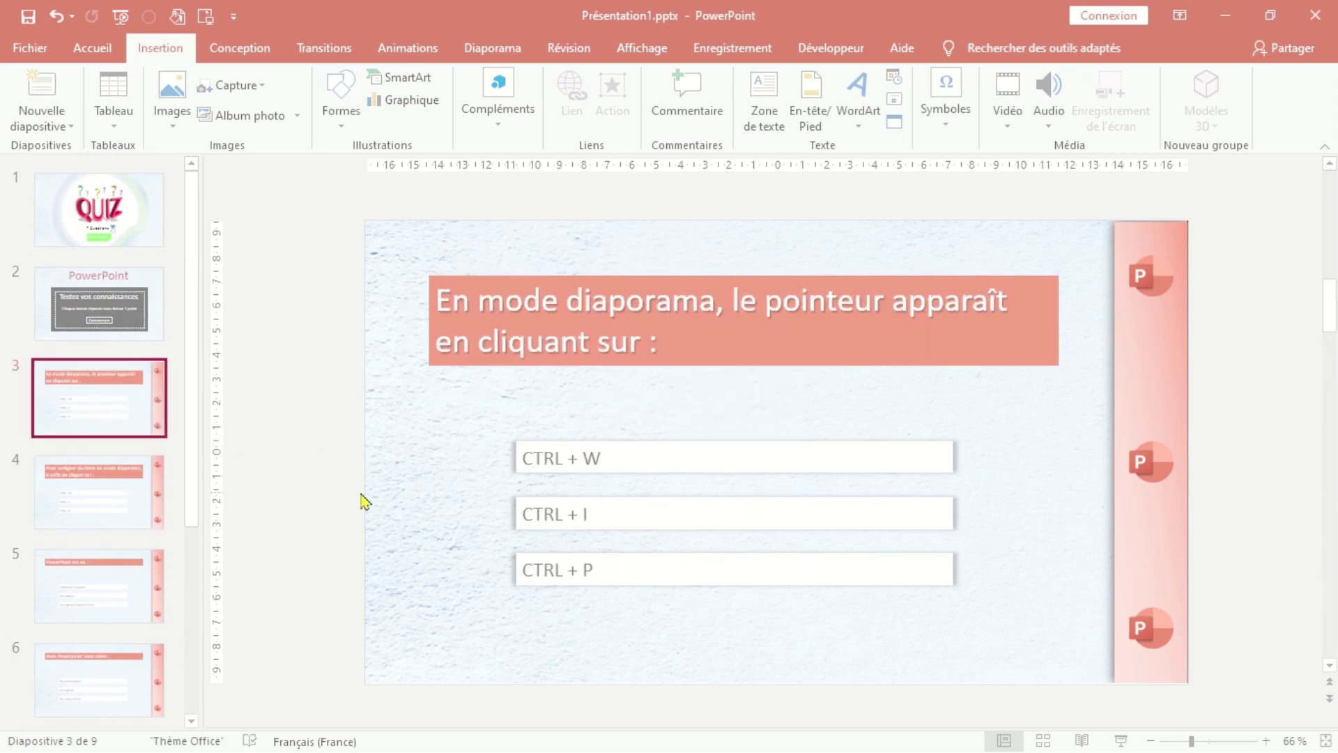
click(979, 407)
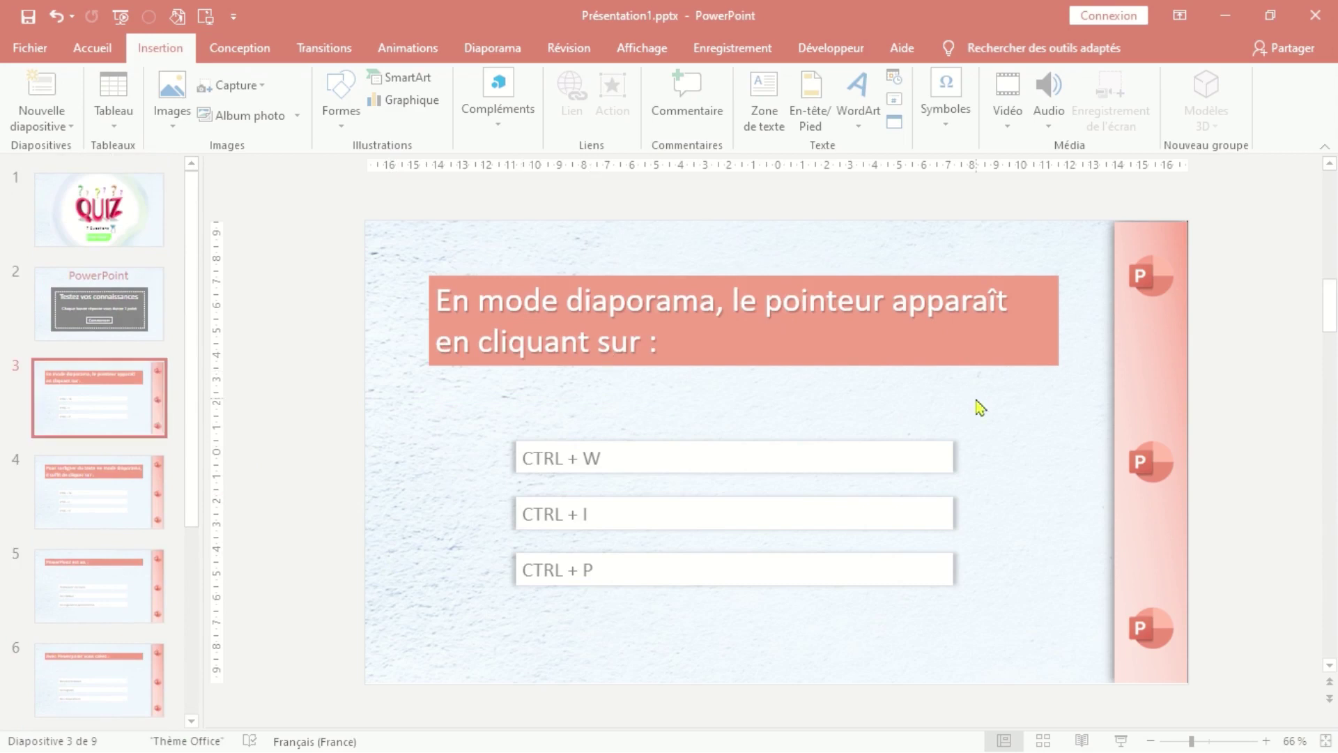
Make slide 3's CTRL + P answer run the SlideLayout14.Correct macro, then view slide 9.
click(882, 566)
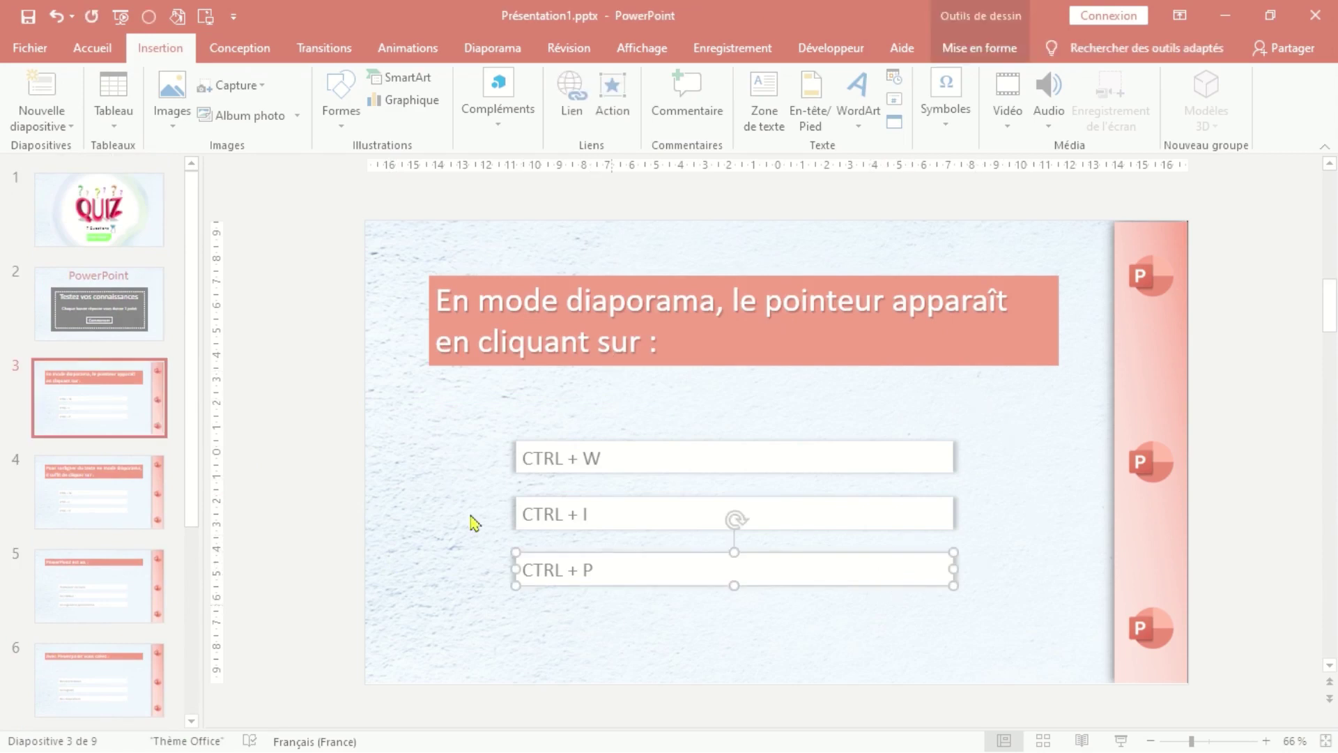
click(612, 104)
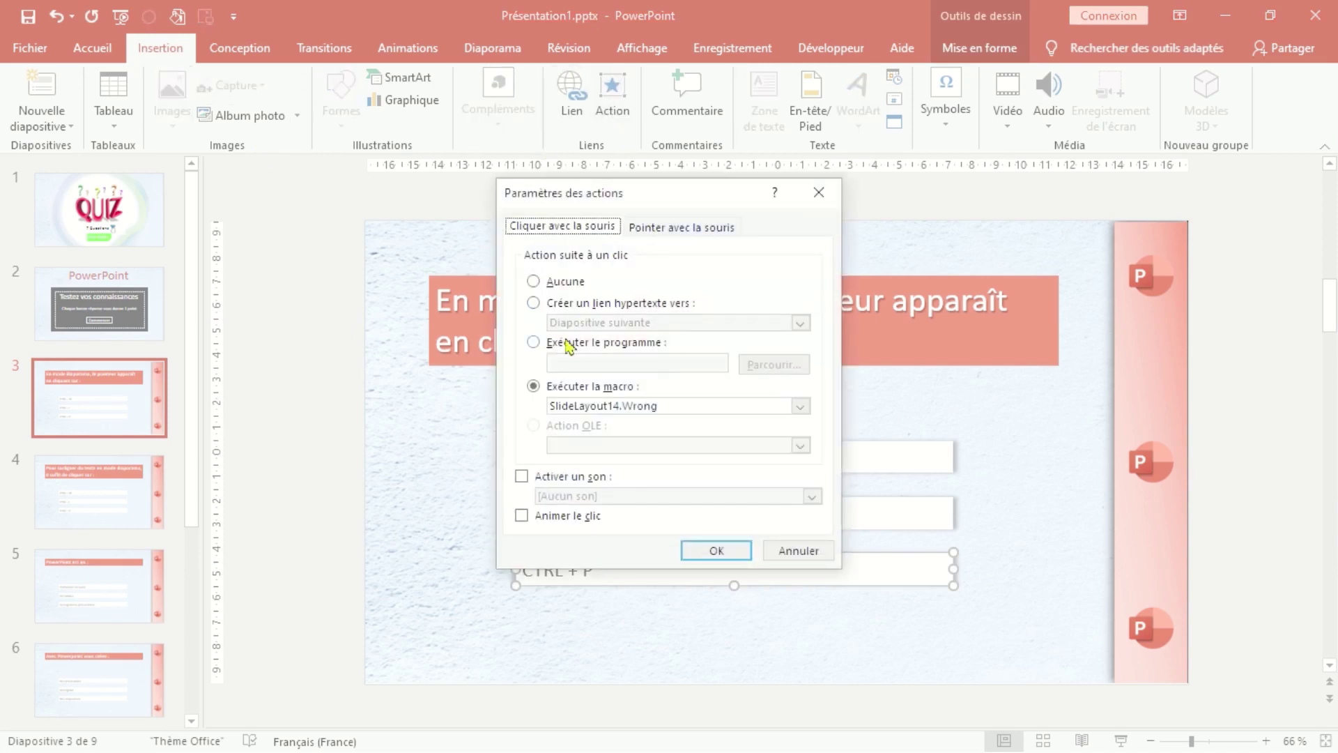
click(800, 406)
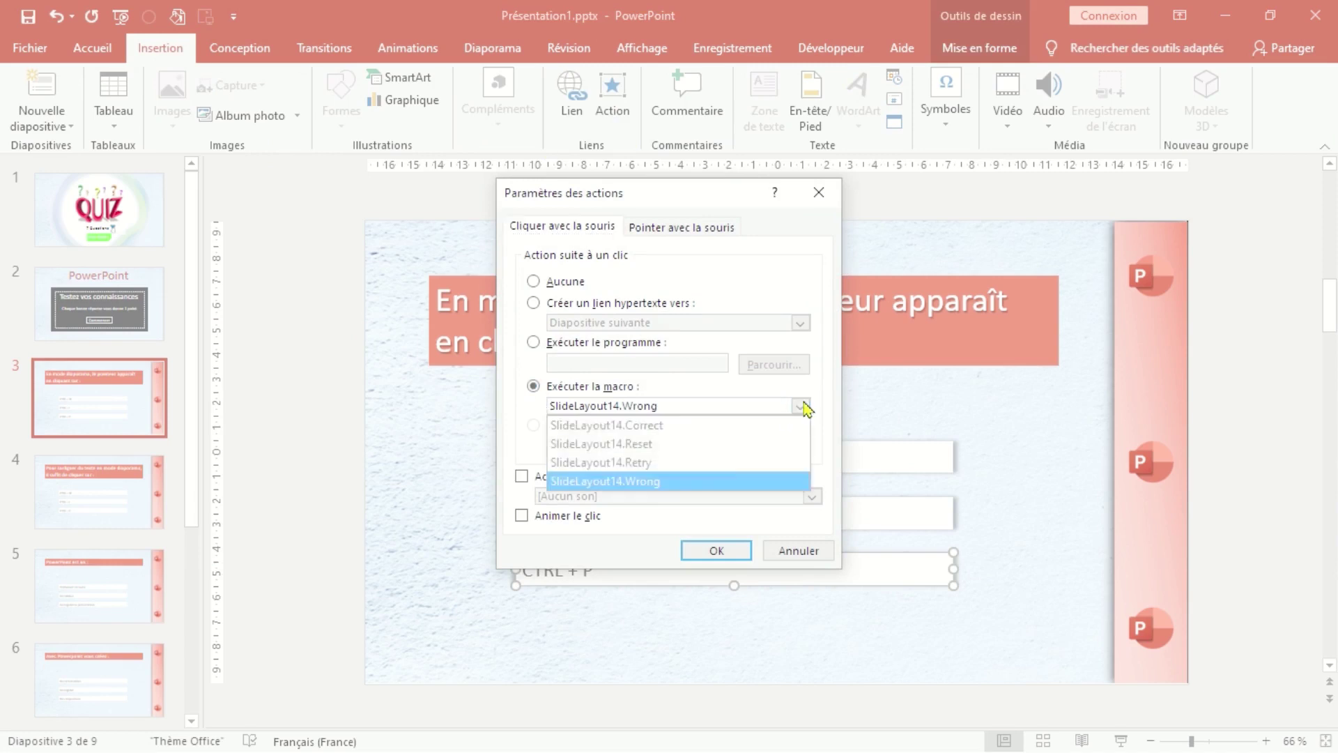
click(724, 426)
click(718, 549)
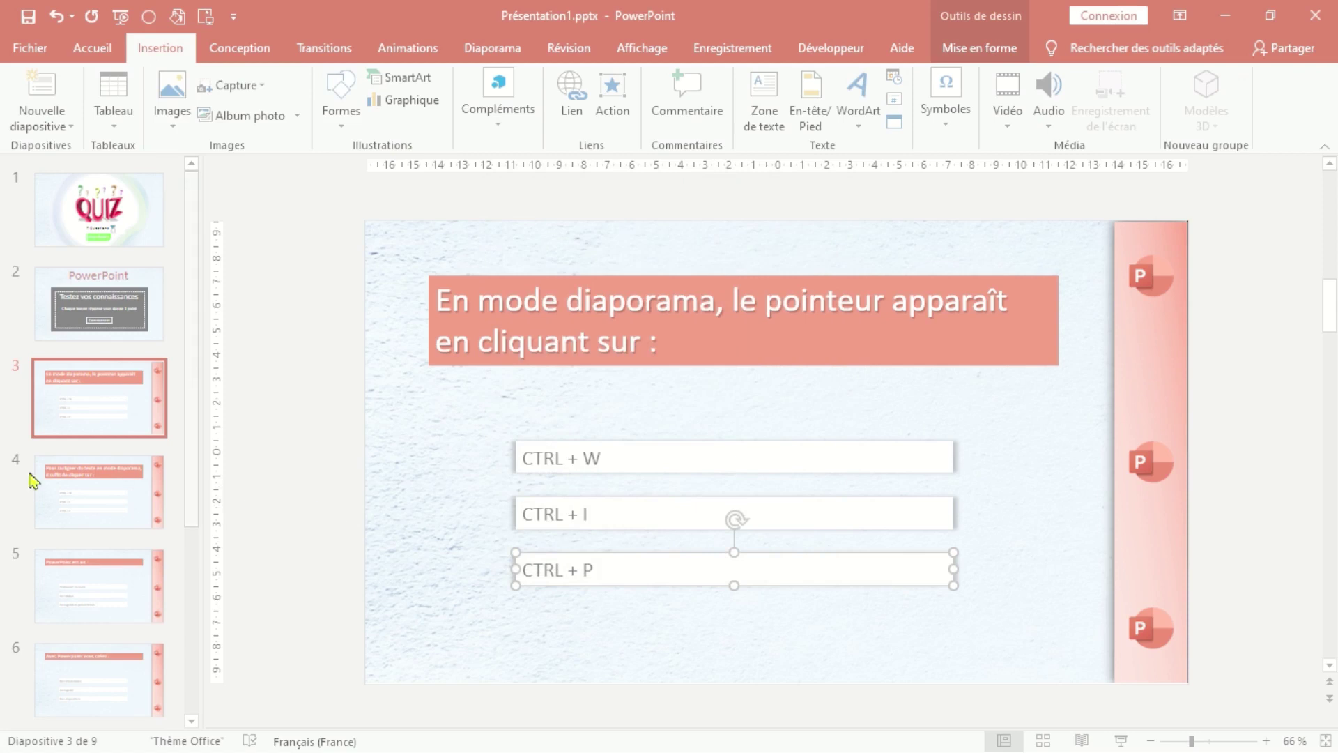
scroll(39, 551, down, 5)
key(End)
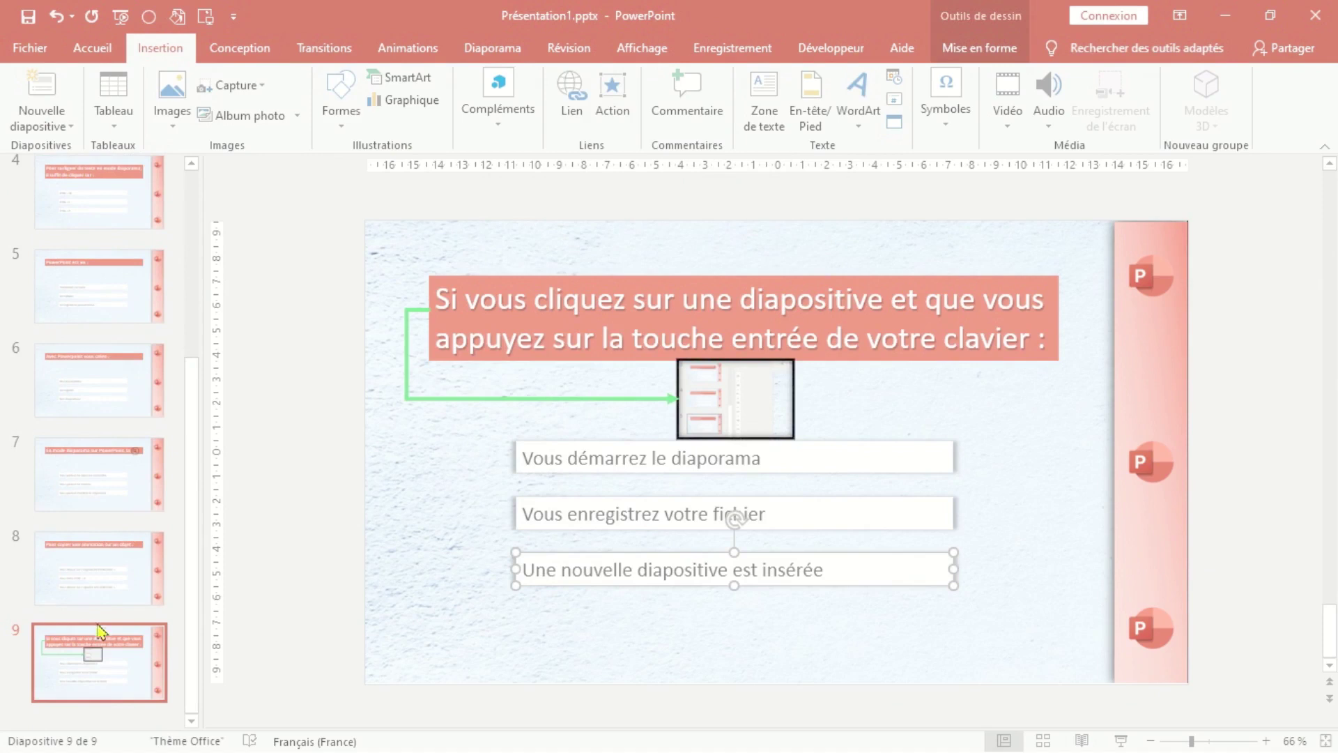
Add a Diapositive avec score slide 10 and paste the Quitter and Nouvel Essai buttons.
click(106, 681)
click(93, 47)
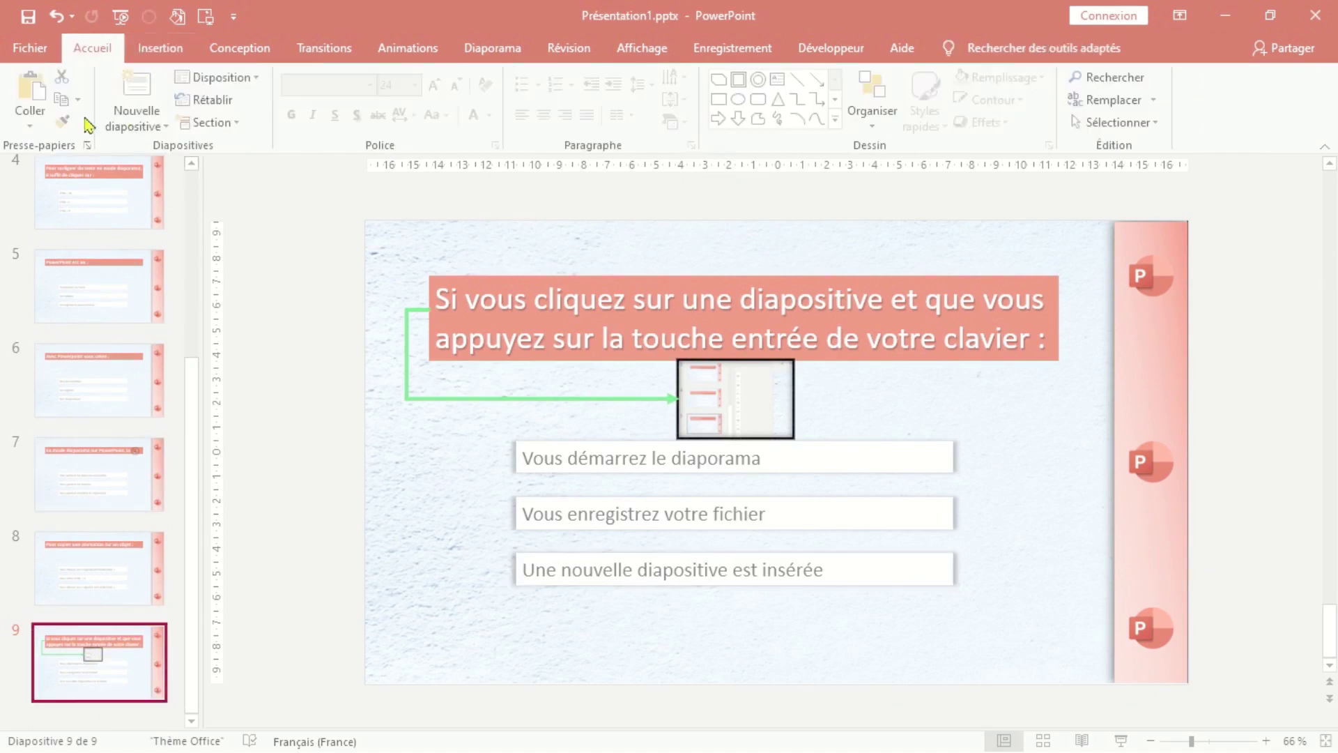
click(167, 126)
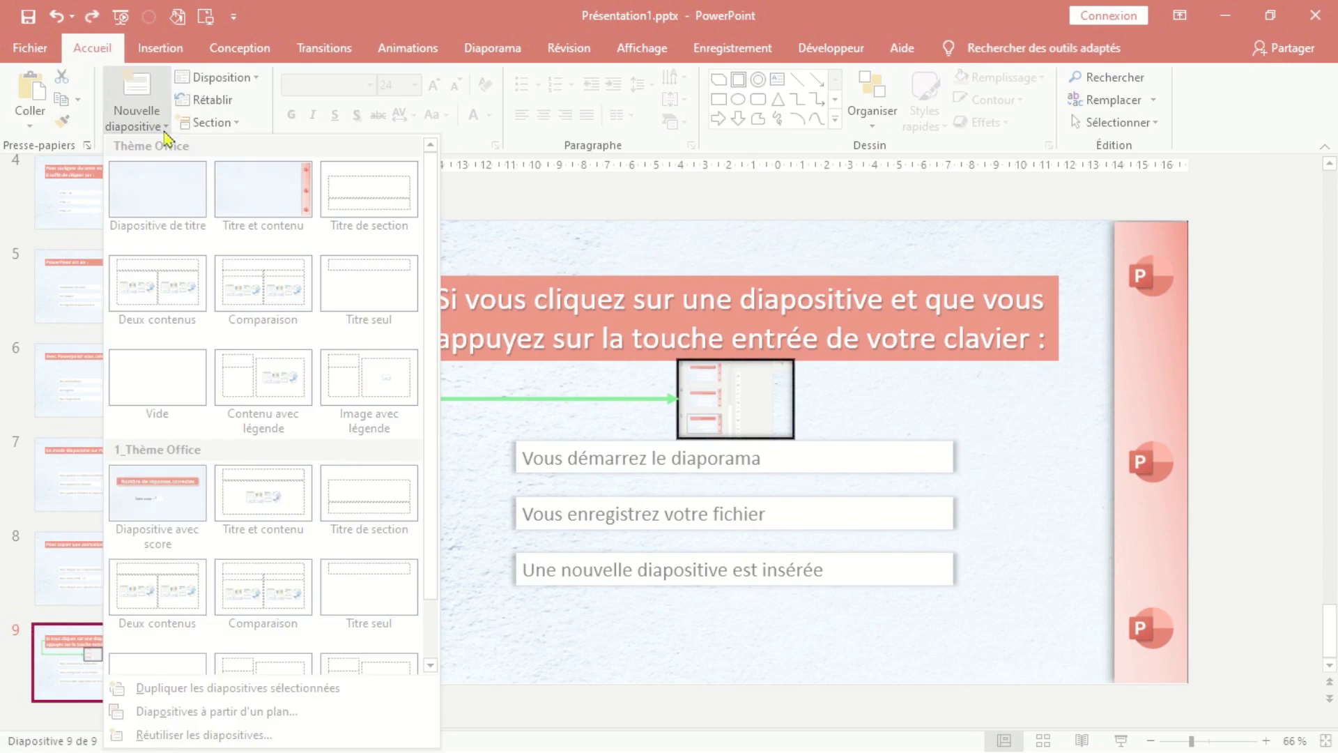
click(158, 500)
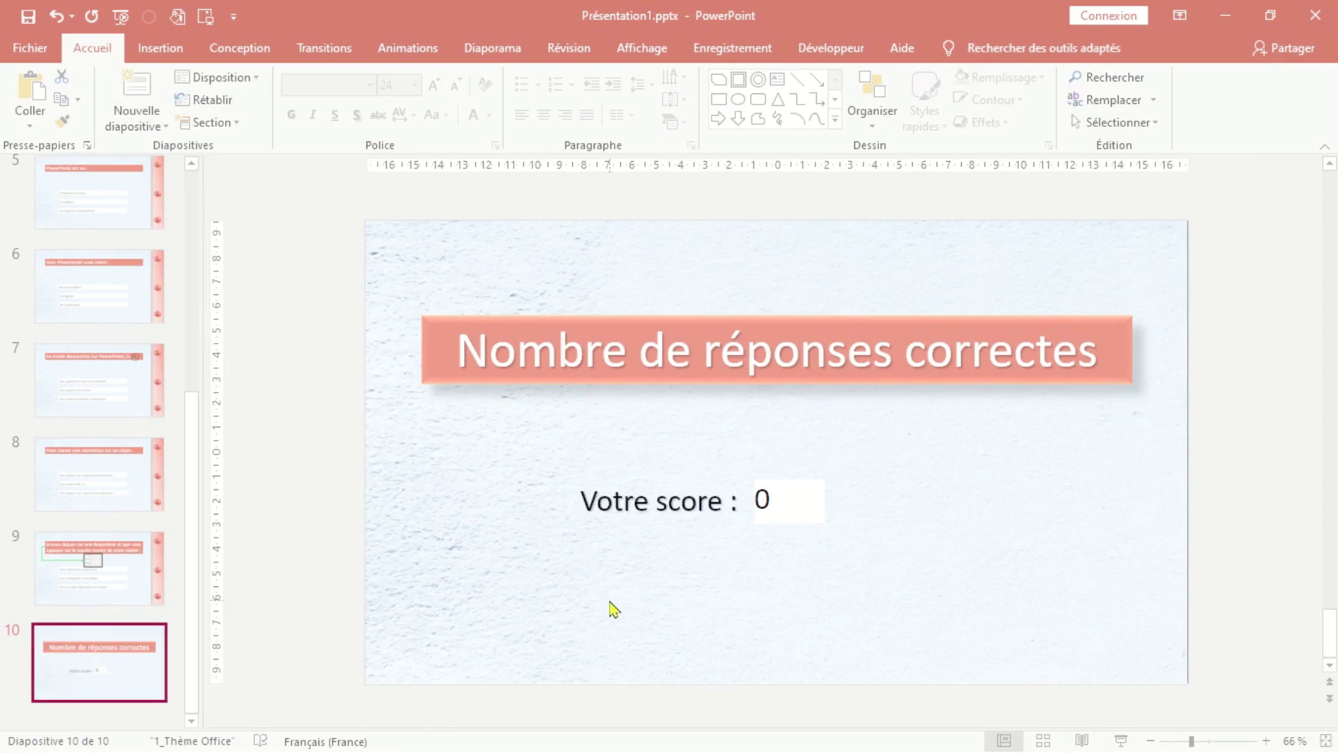
key(ctrl+v)
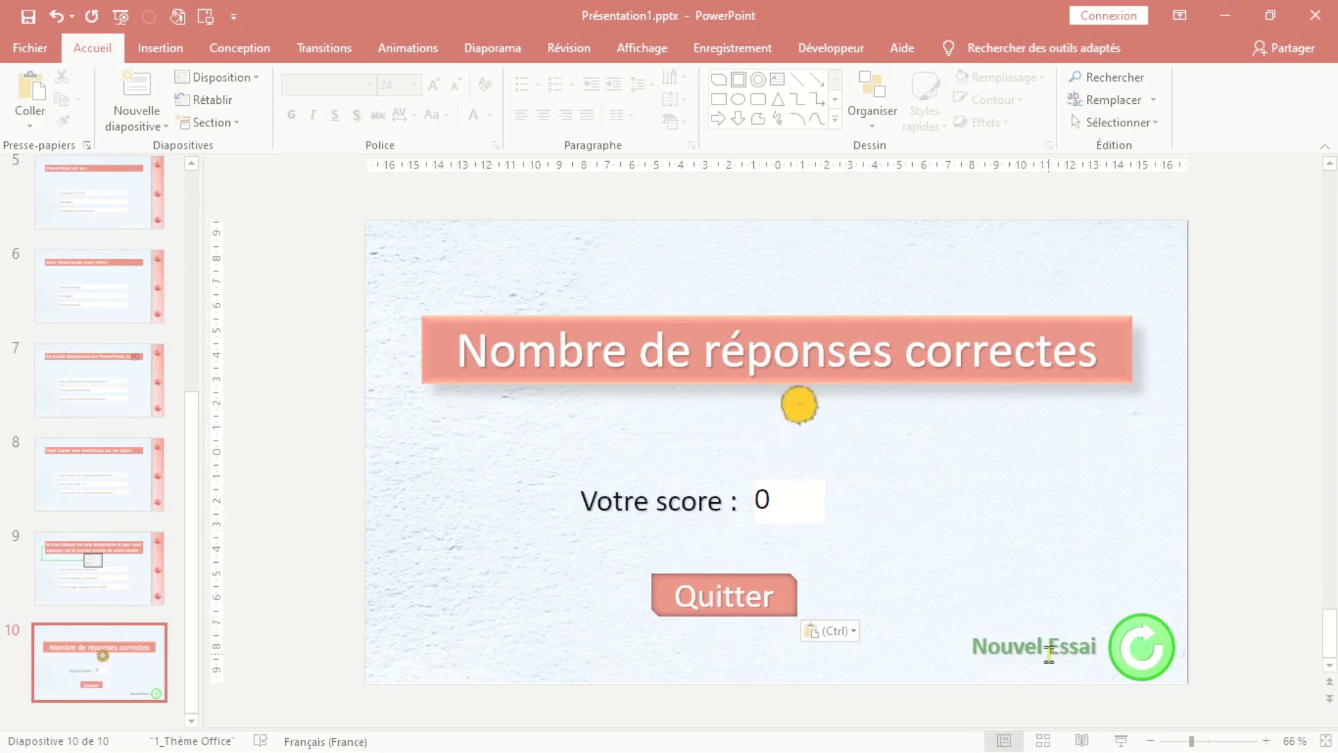
click(651, 567)
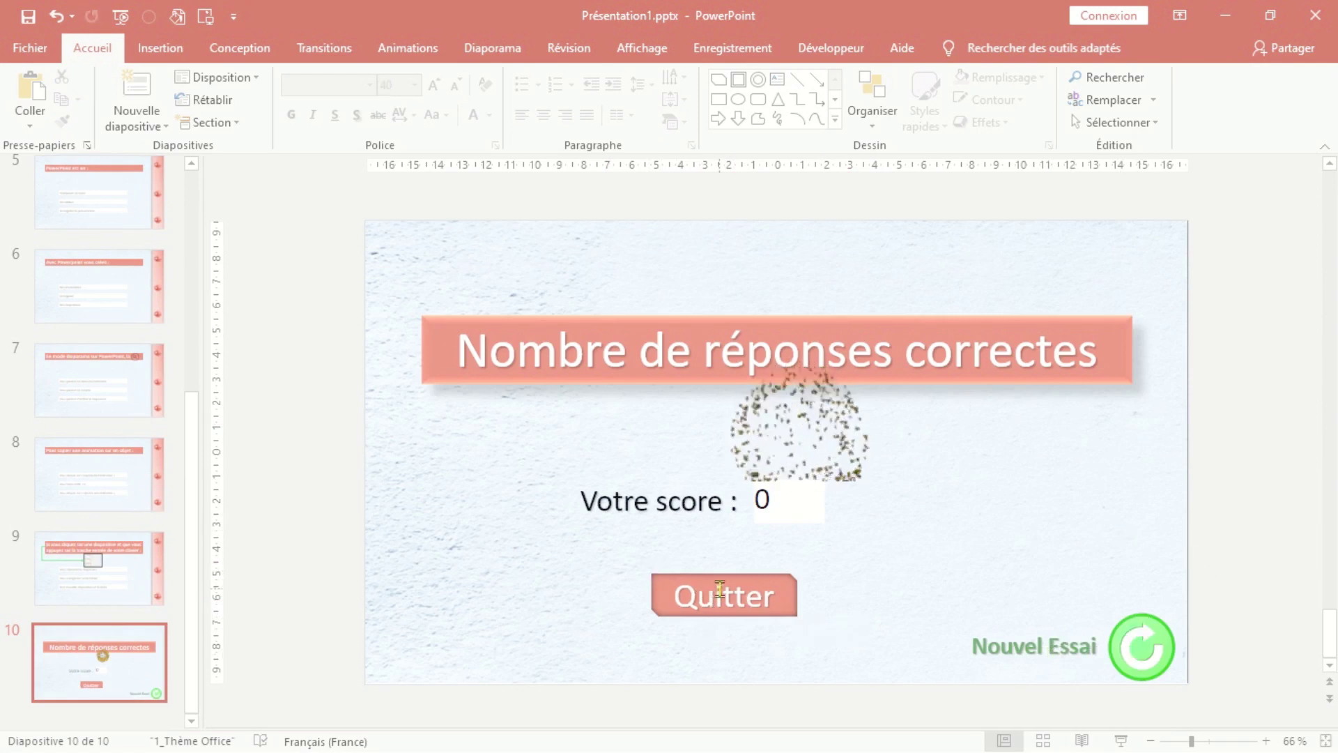
Make the Nouvel Essai icon run the Retry macro when clicked.
click(1149, 643)
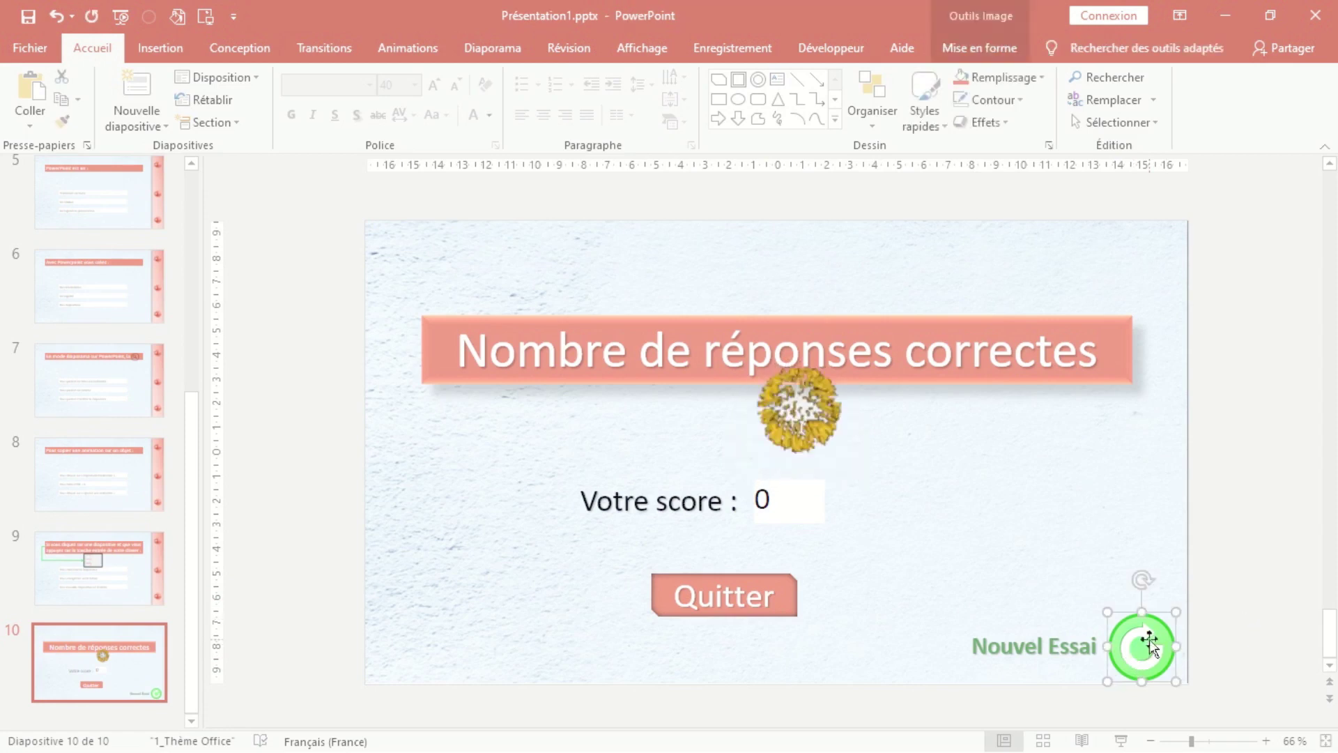
click(183, 51)
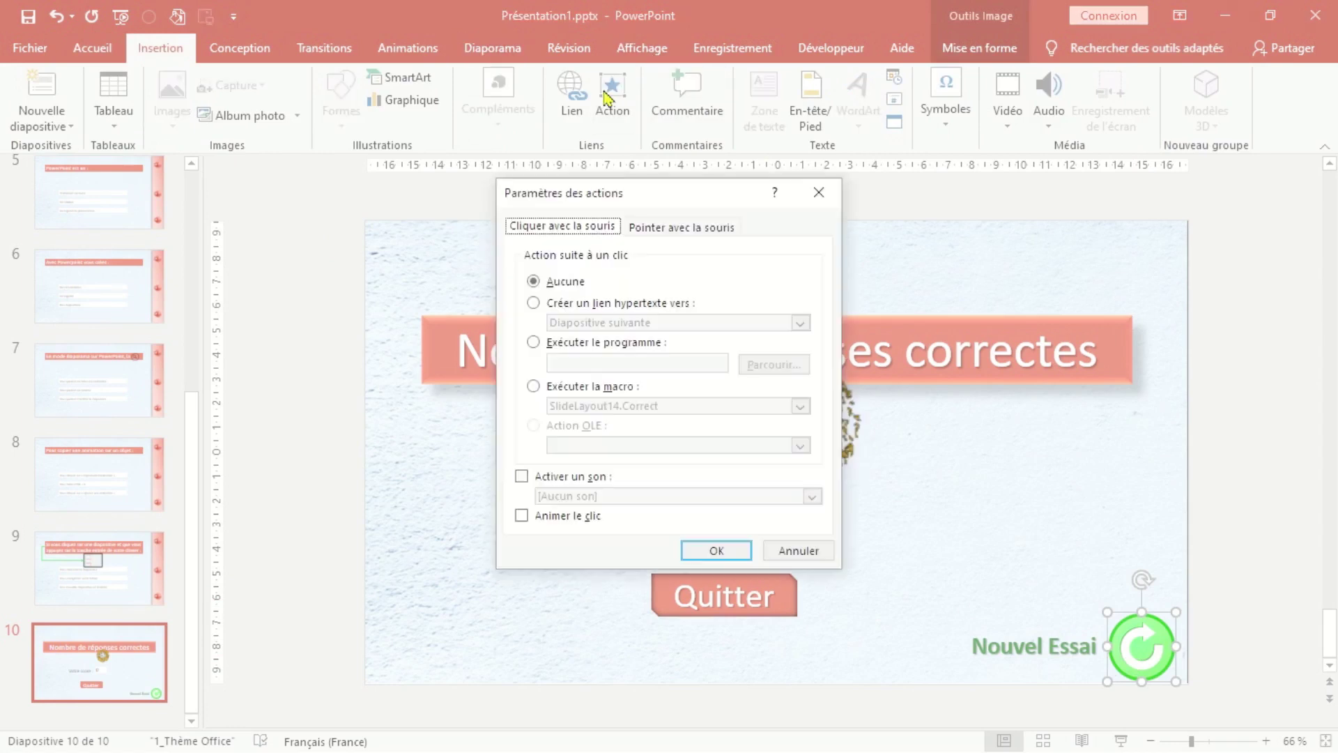
click(534, 386)
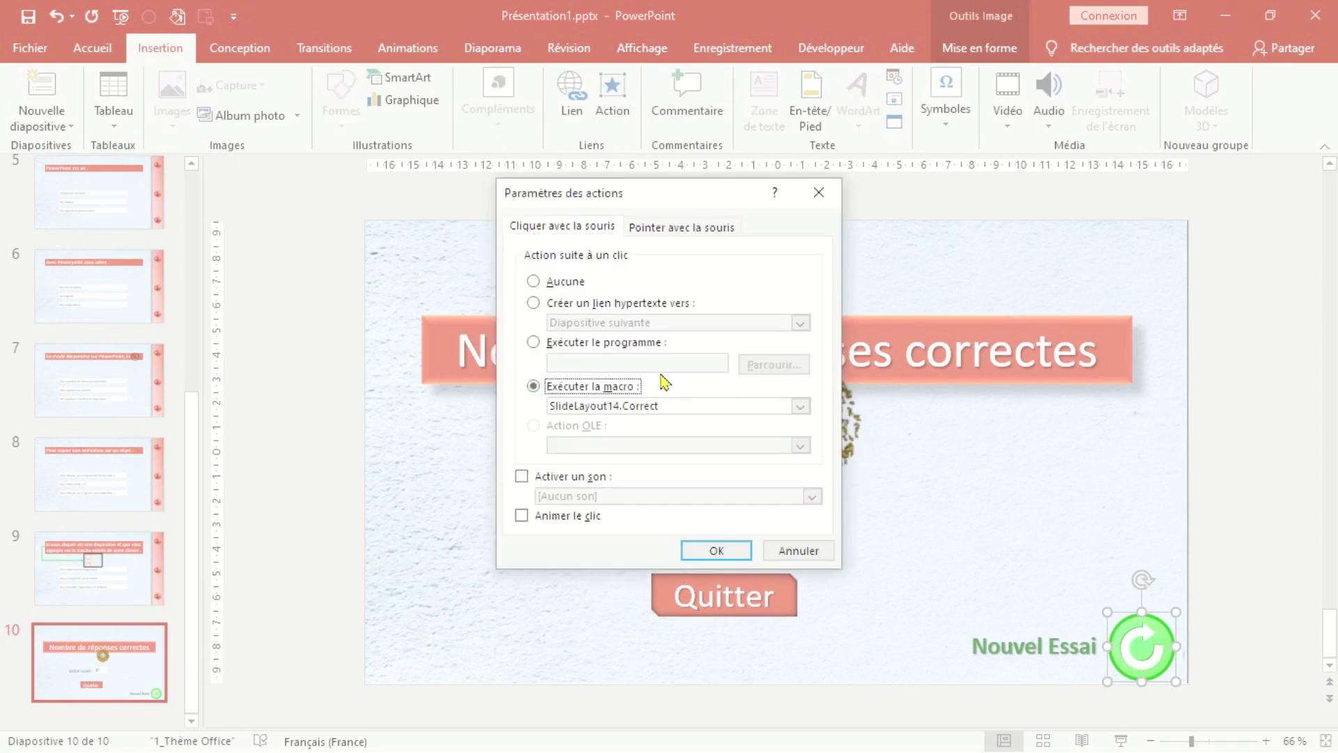
click(800, 406)
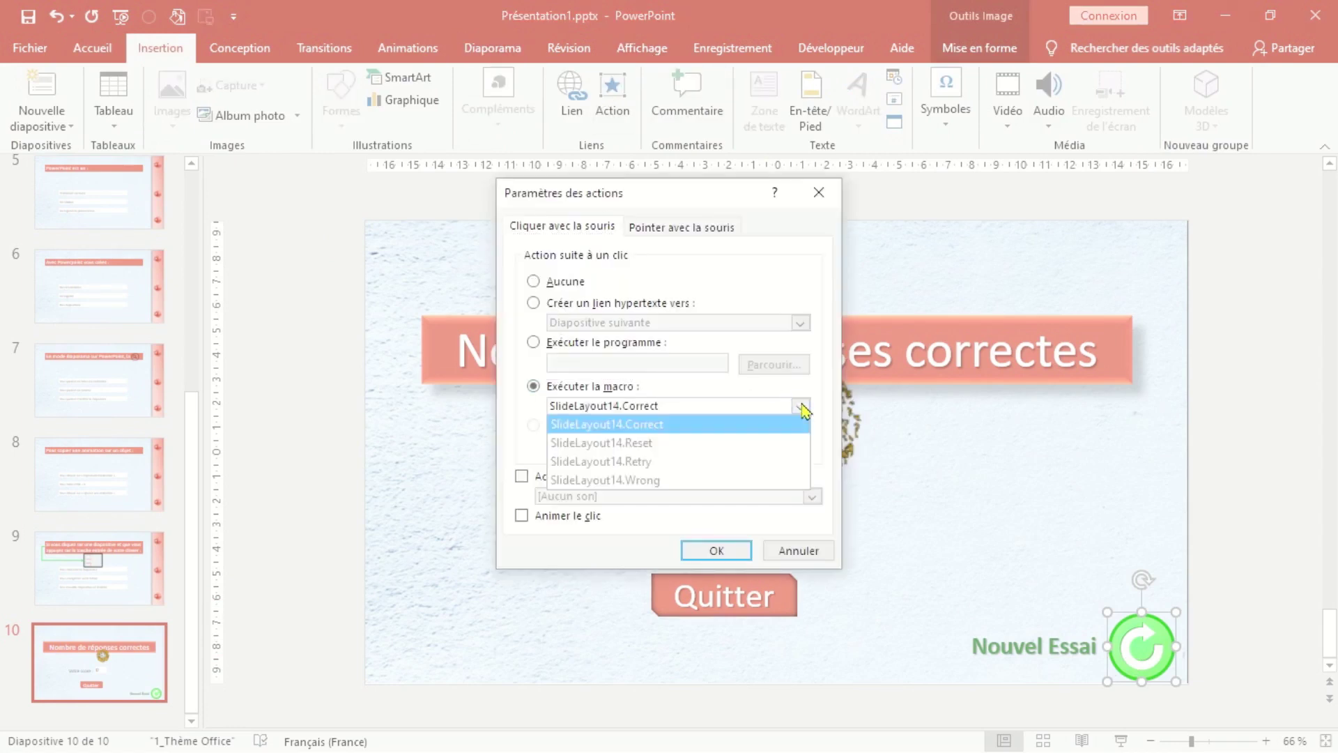
click(657, 464)
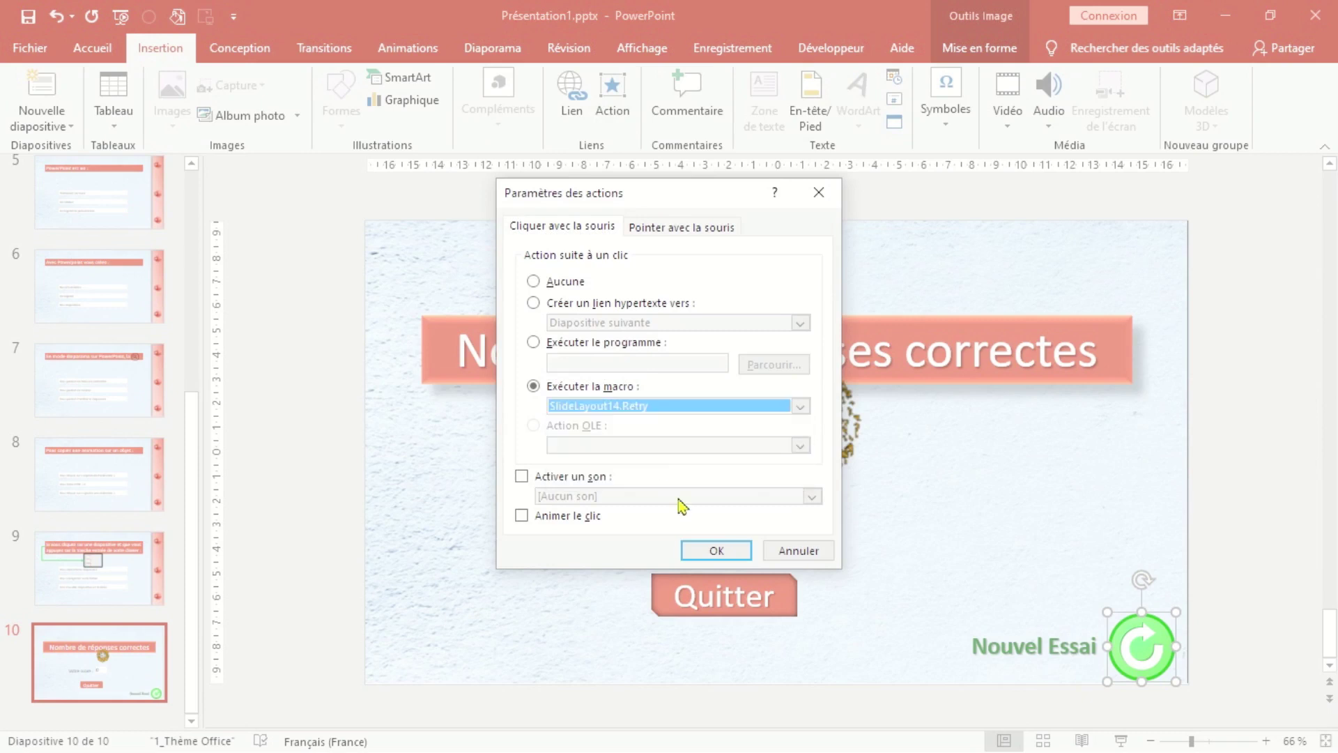
click(715, 551)
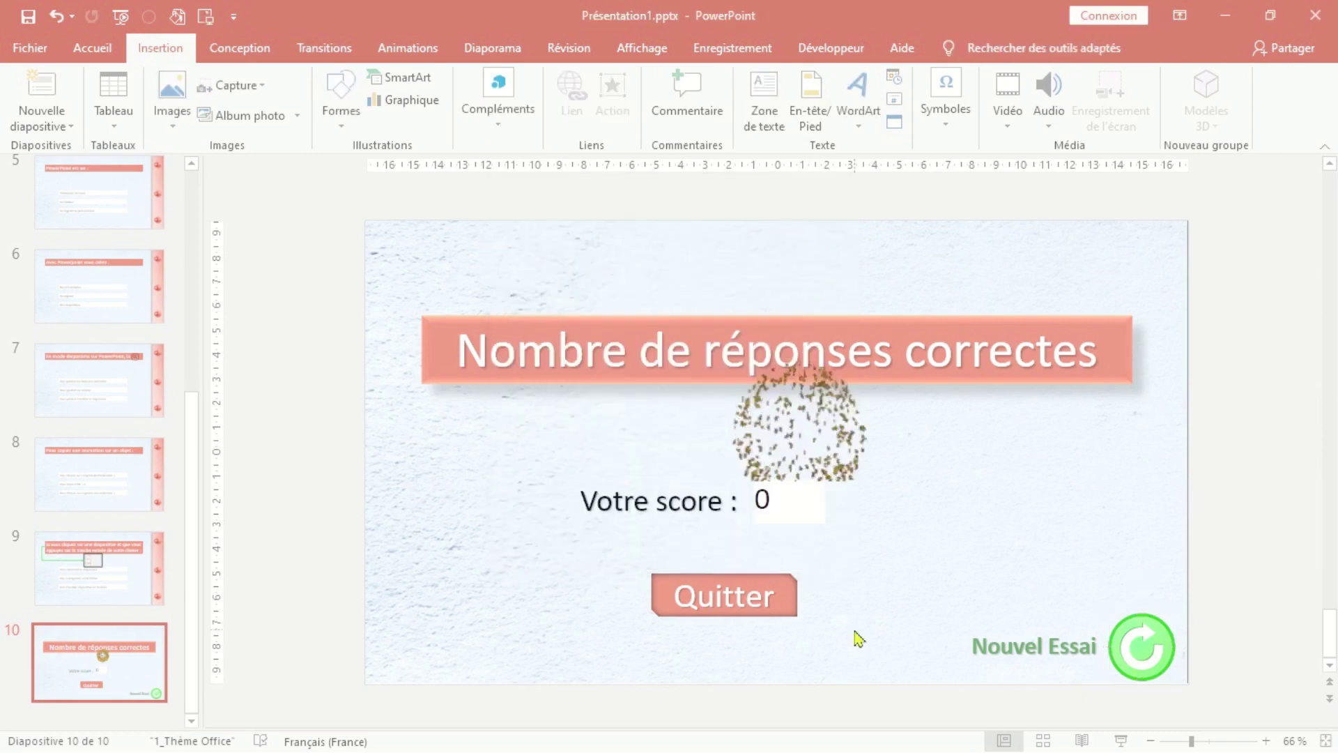
Make the Quitter button run the Reset macro when clicked.
click(792, 600)
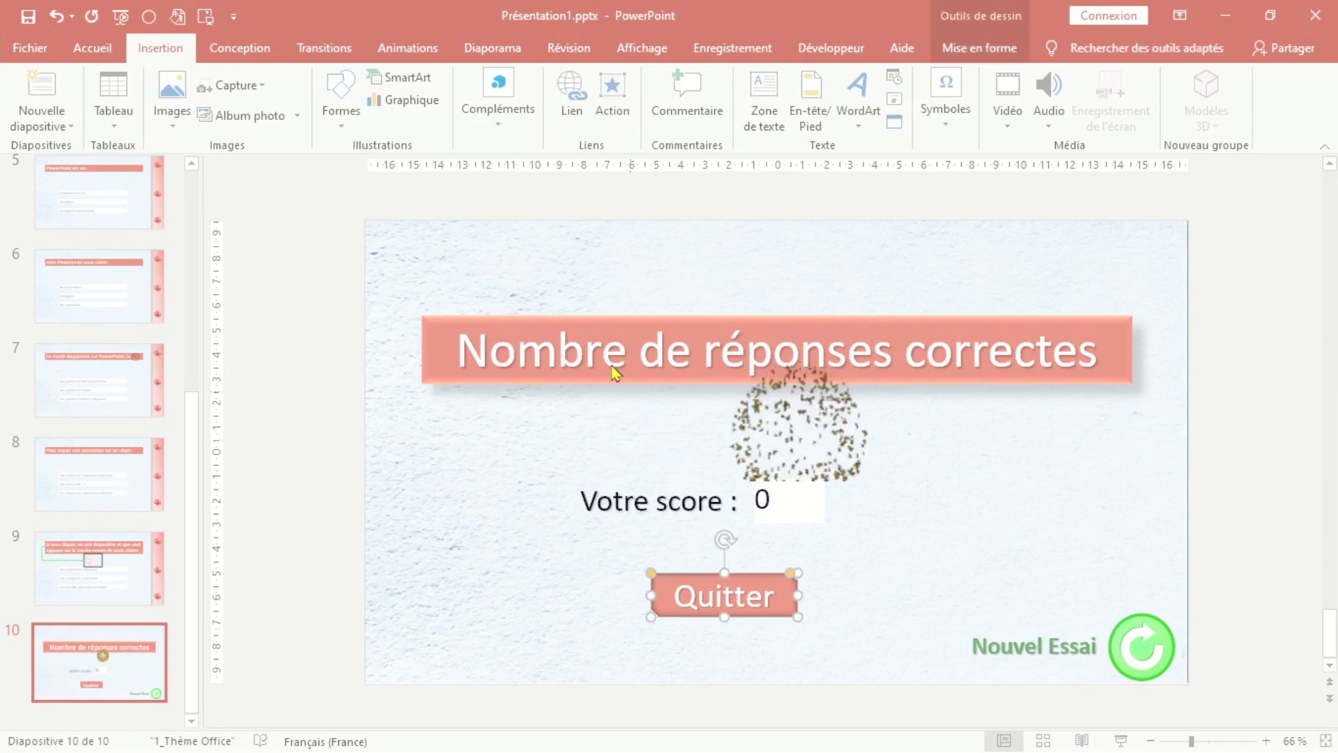
click(616, 110)
click(534, 386)
click(800, 406)
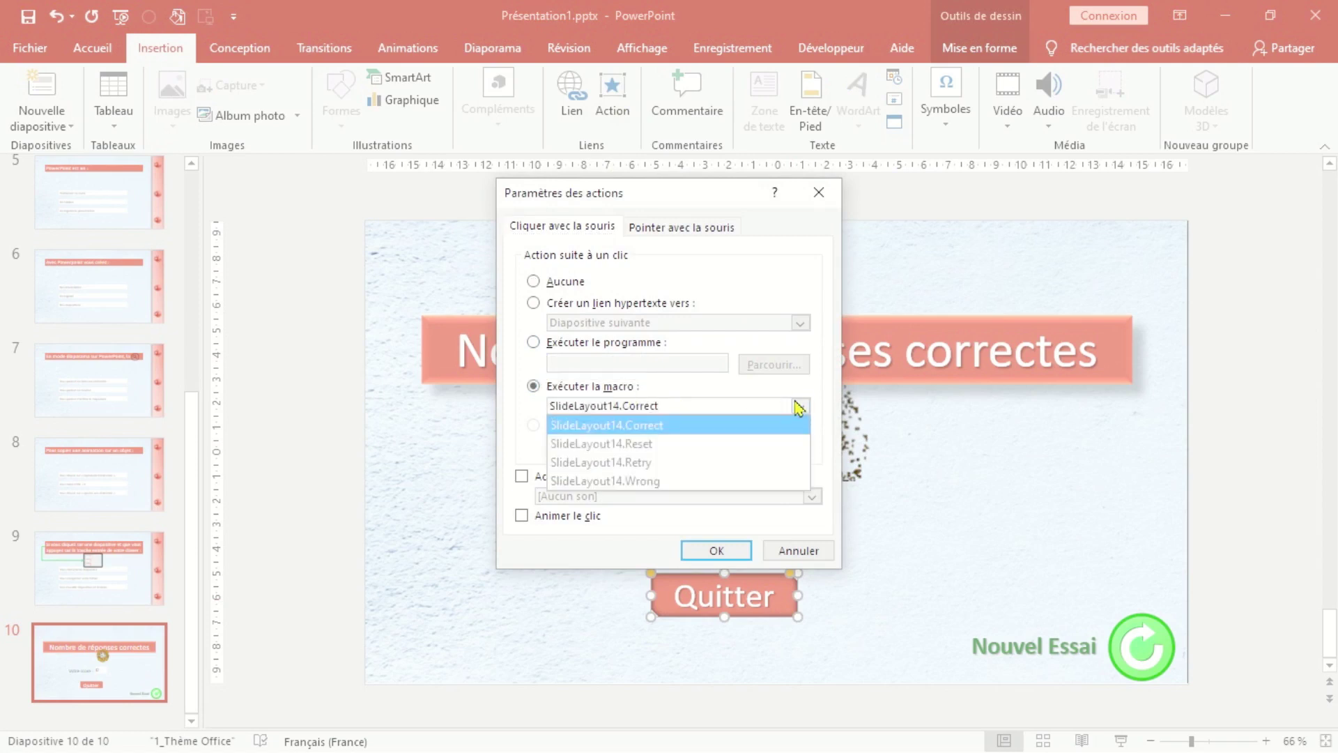
click(667, 444)
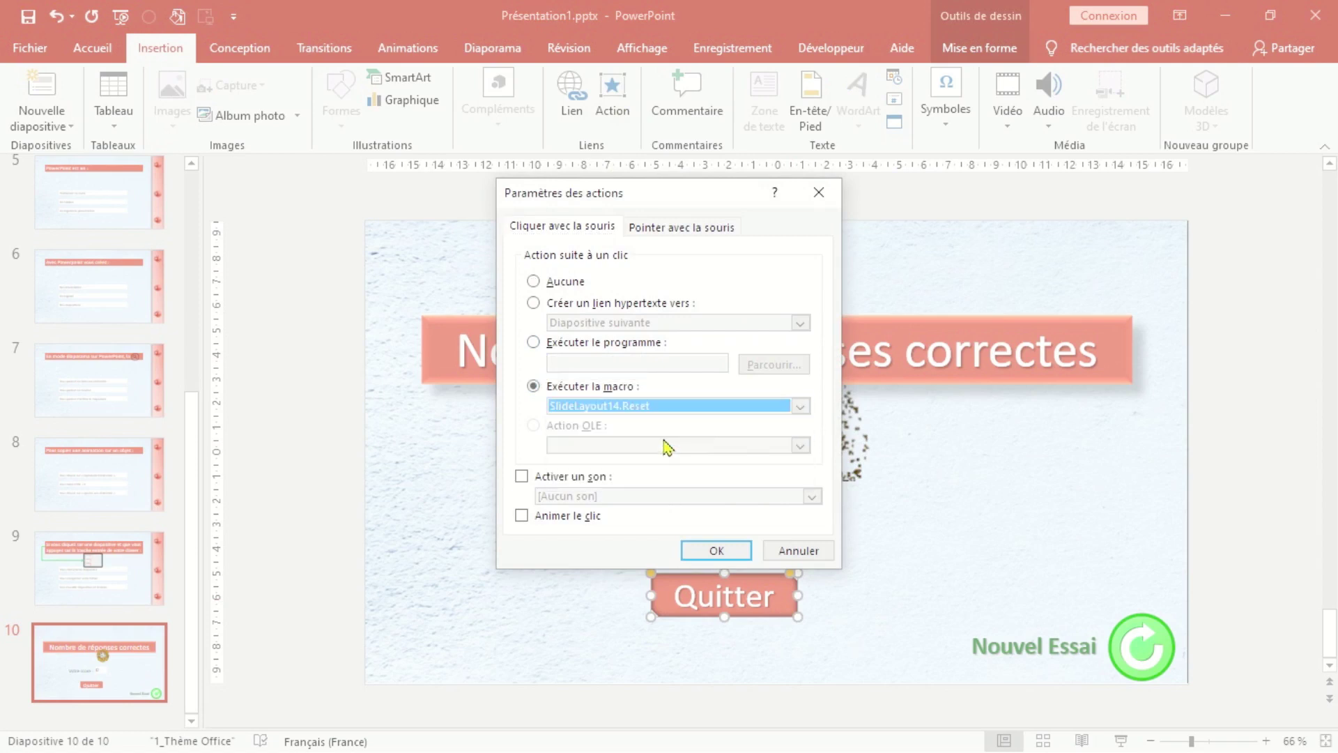
click(719, 545)
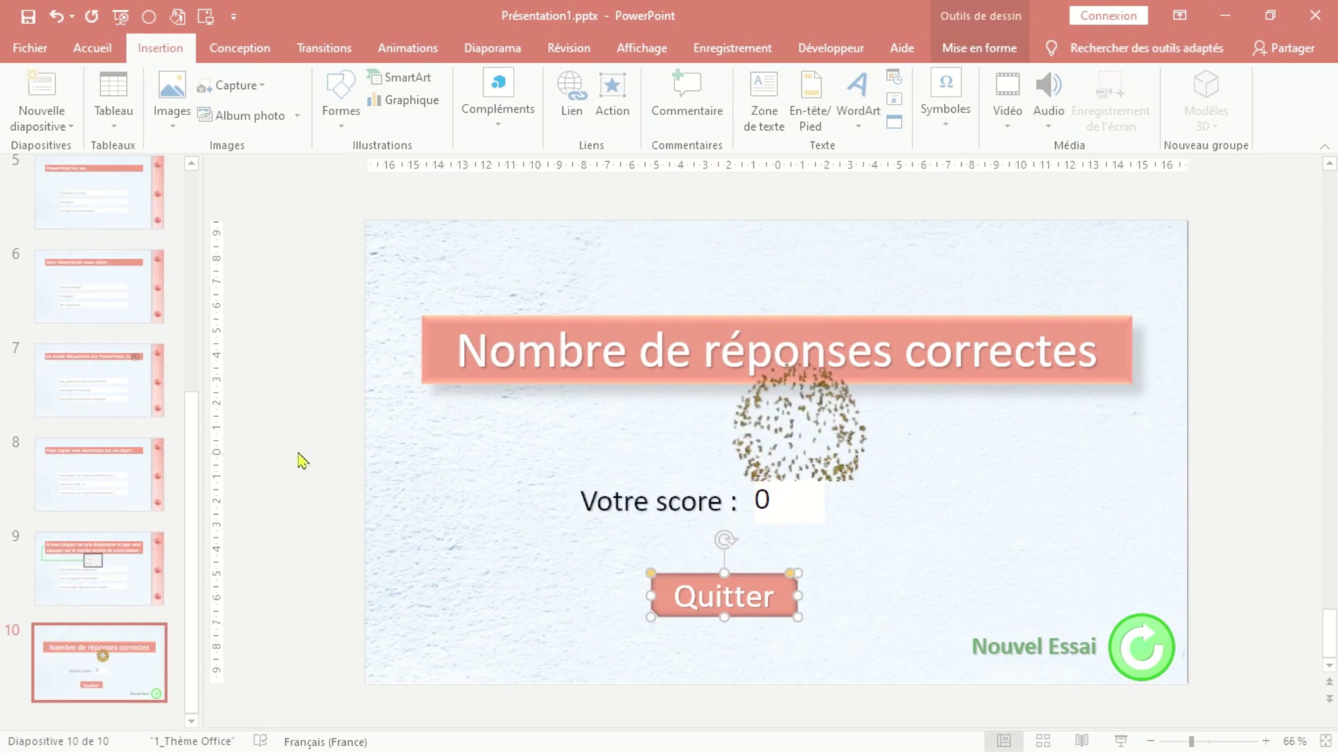
Hyperlink the C'est Parti ! button on the title slide to slide 2.
scroll(119, 352, up, 5)
click(115, 210)
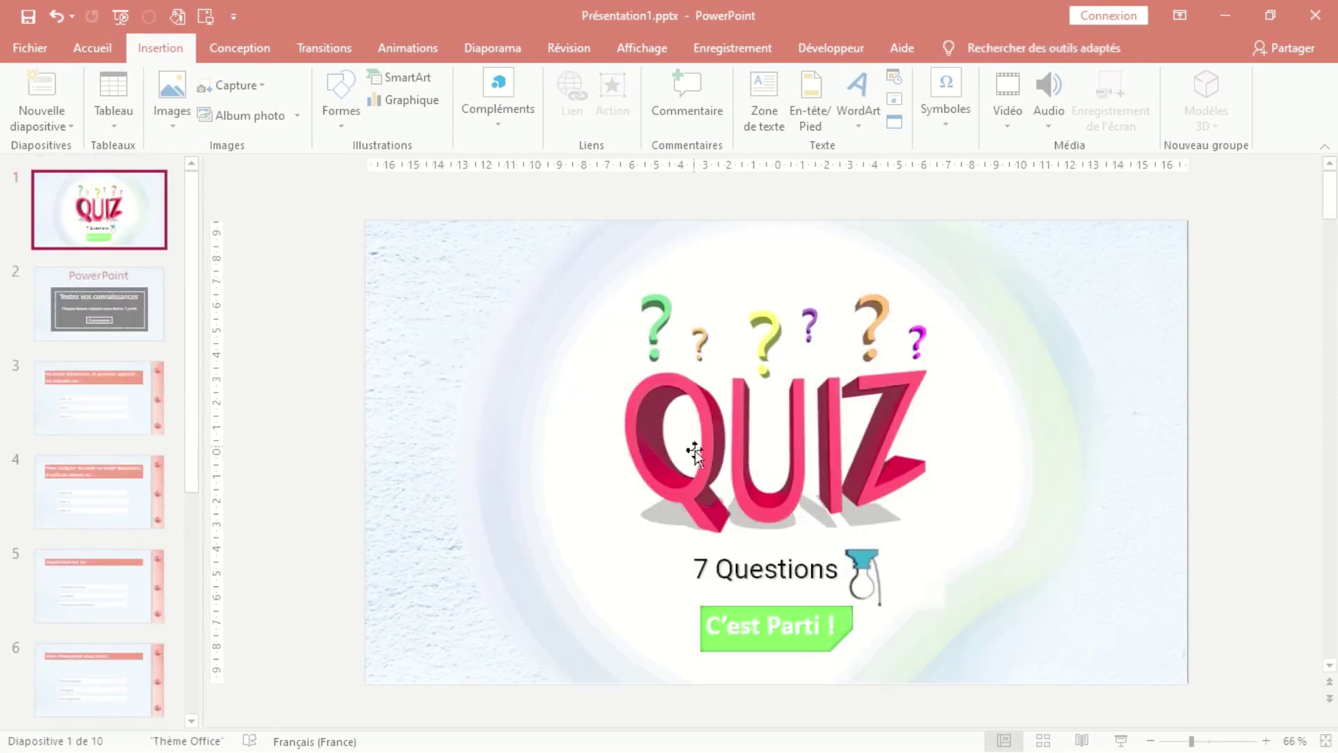
click(805, 646)
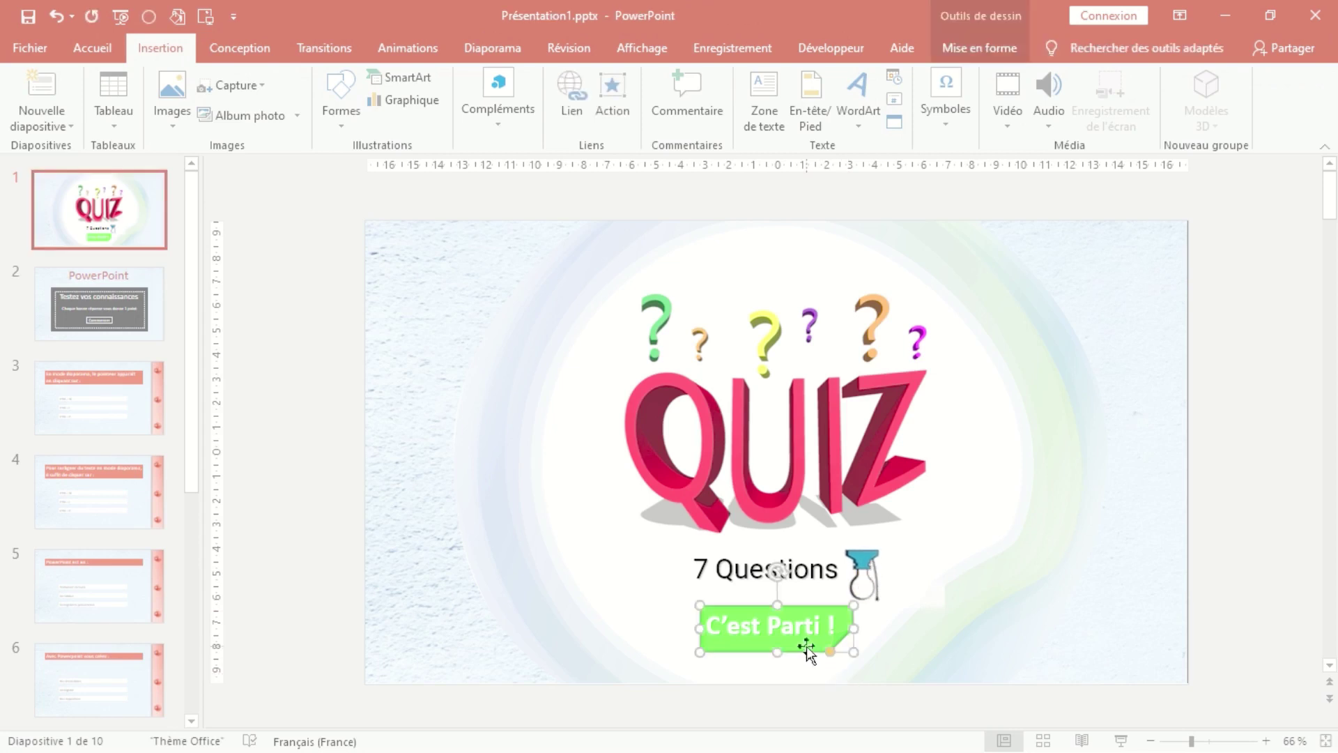
key(ctrl+k)
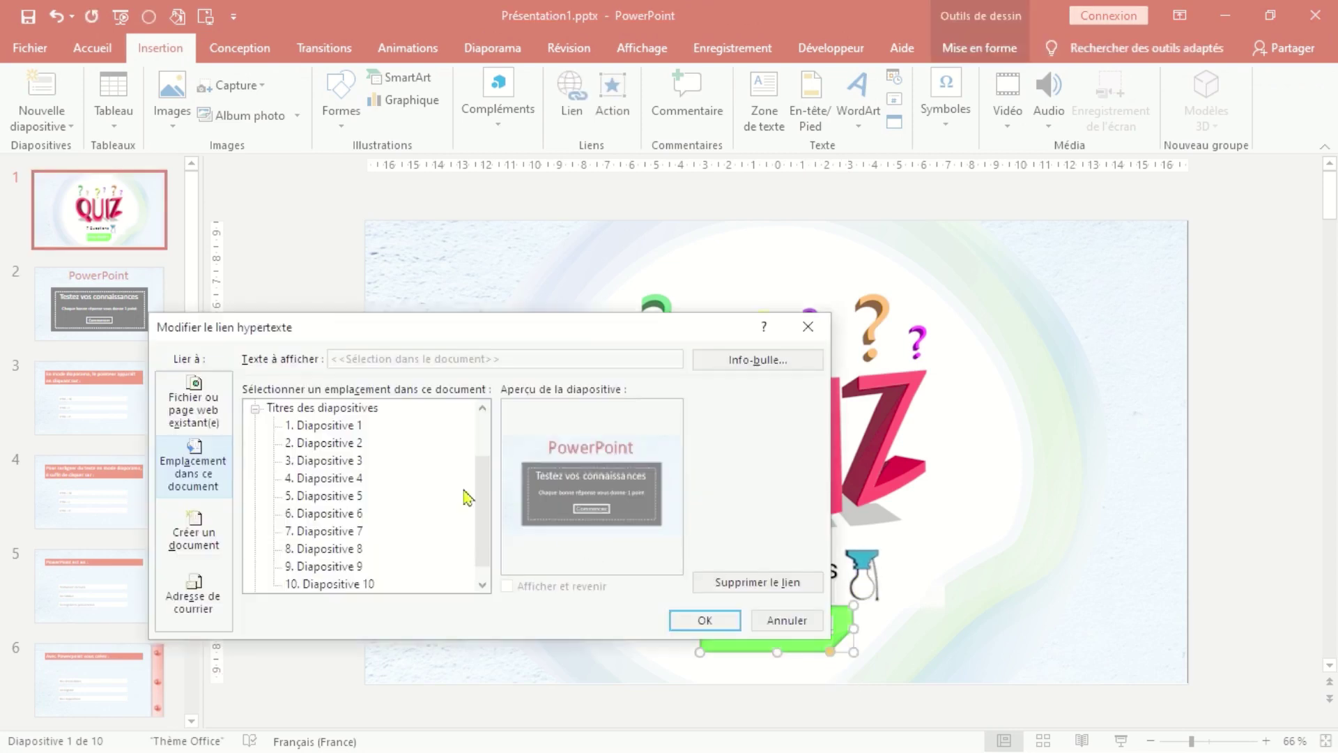
click(347, 444)
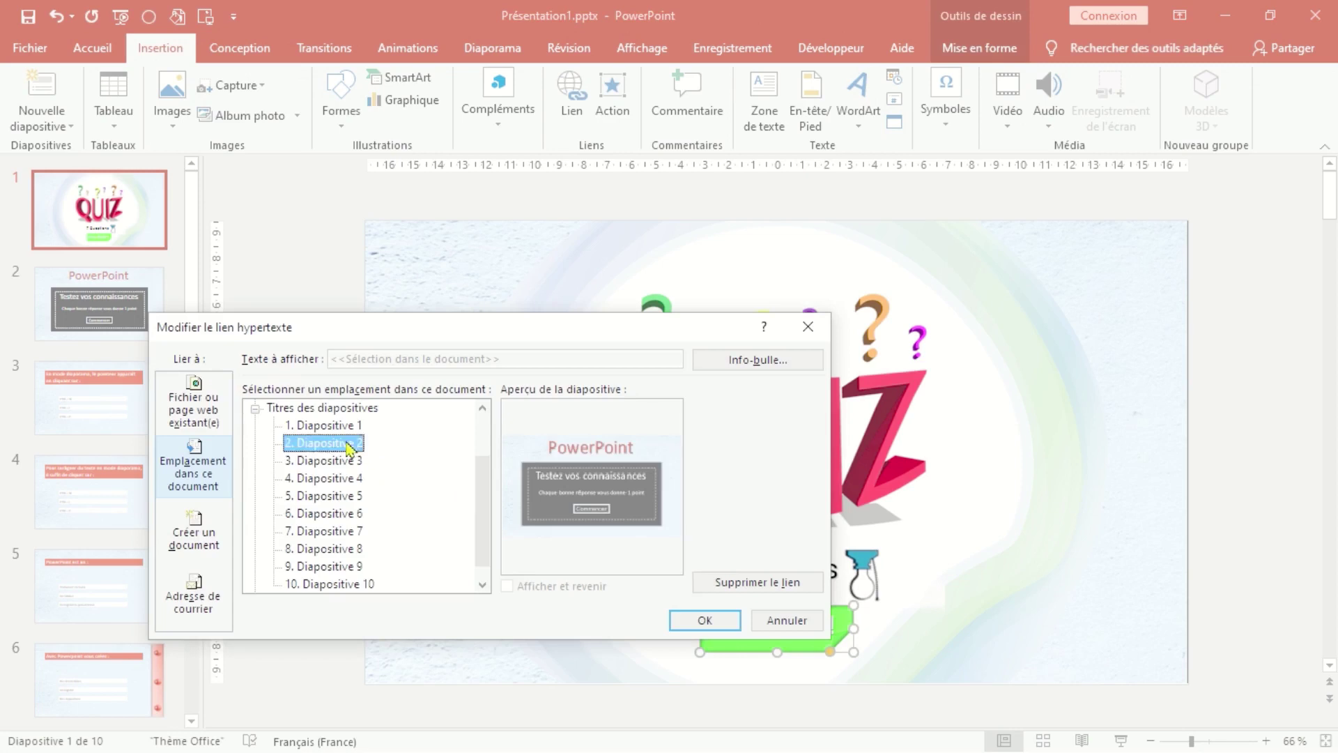
click(690, 621)
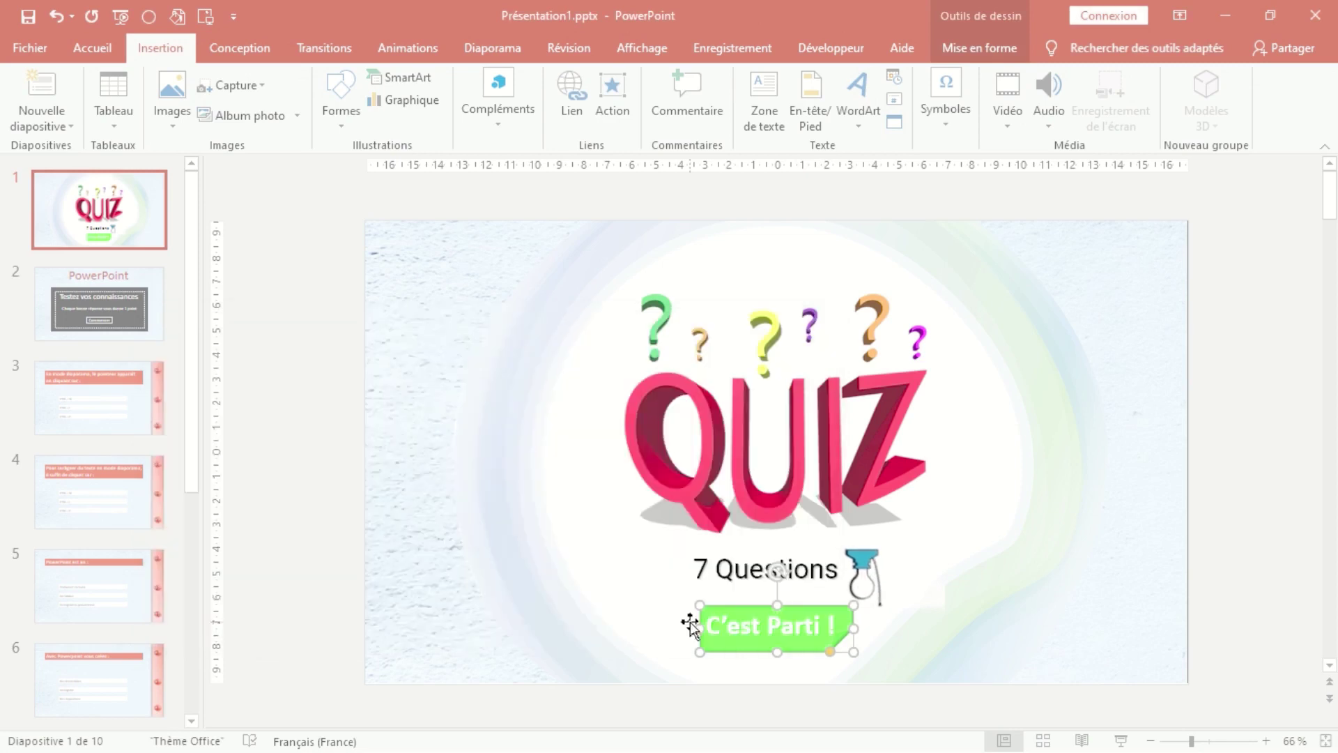
Hyperlink the light-bulb picture beside 7 Questions to slide 2, then show slide 2.
click(864, 575)
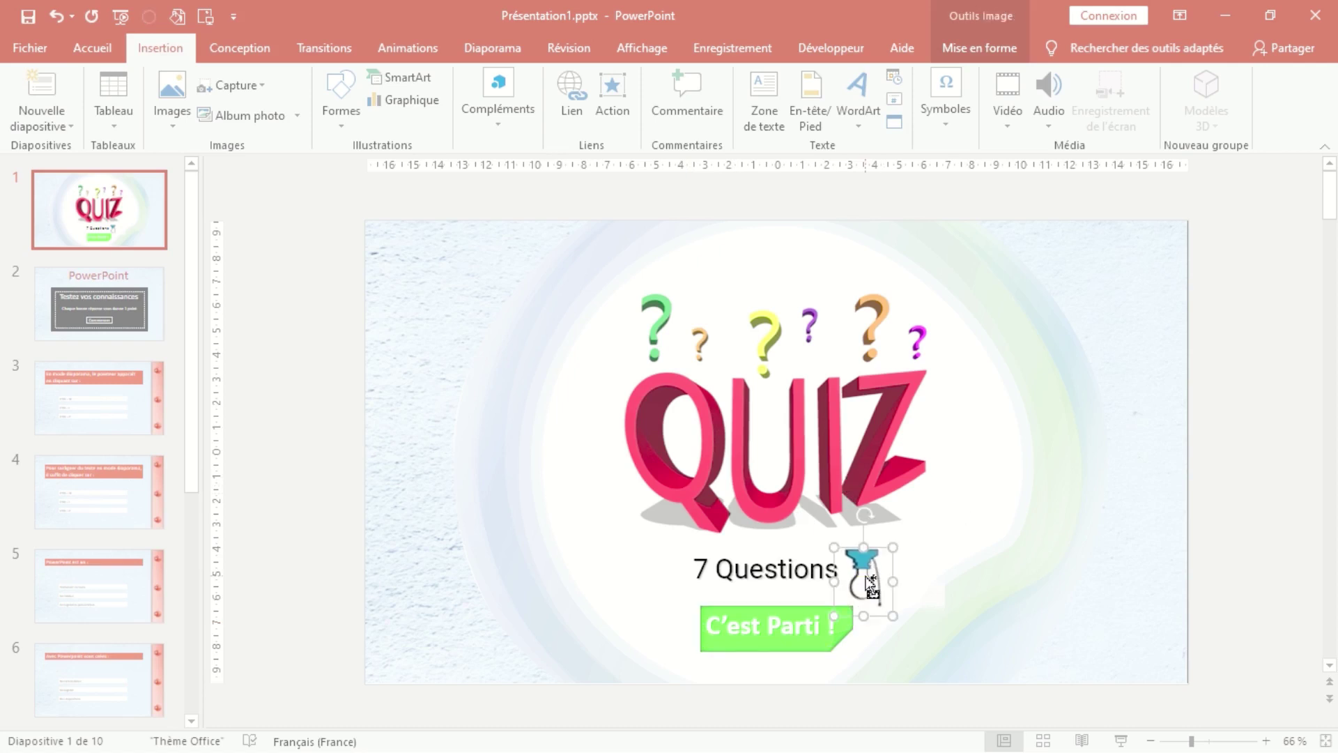
key(ctrl+k)
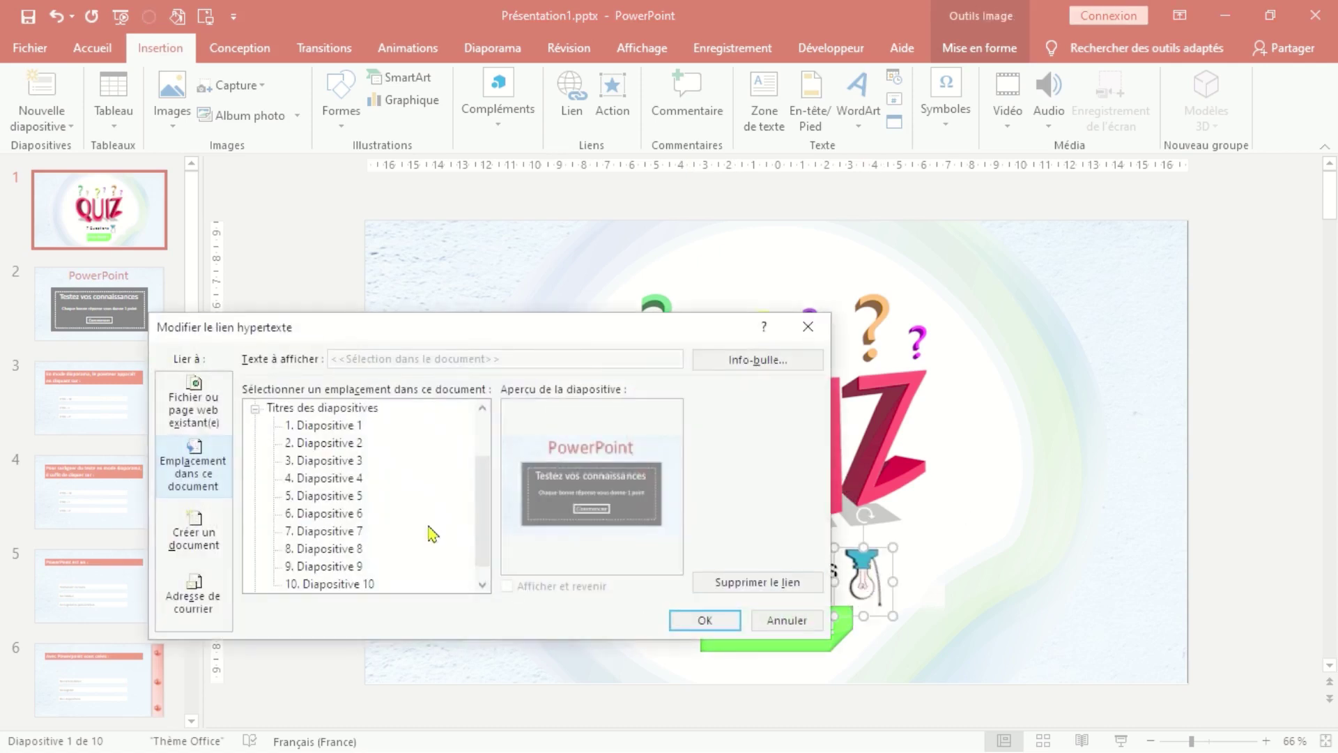
click(358, 445)
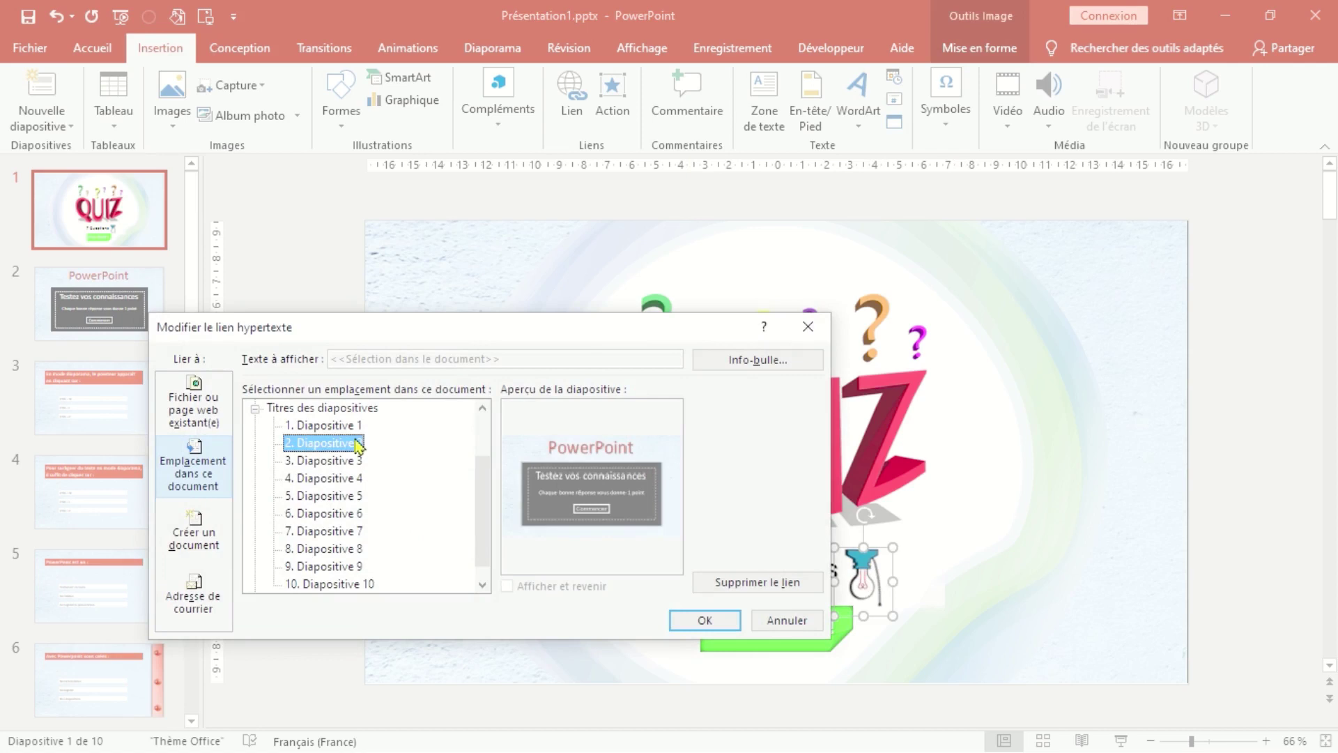
click(704, 619)
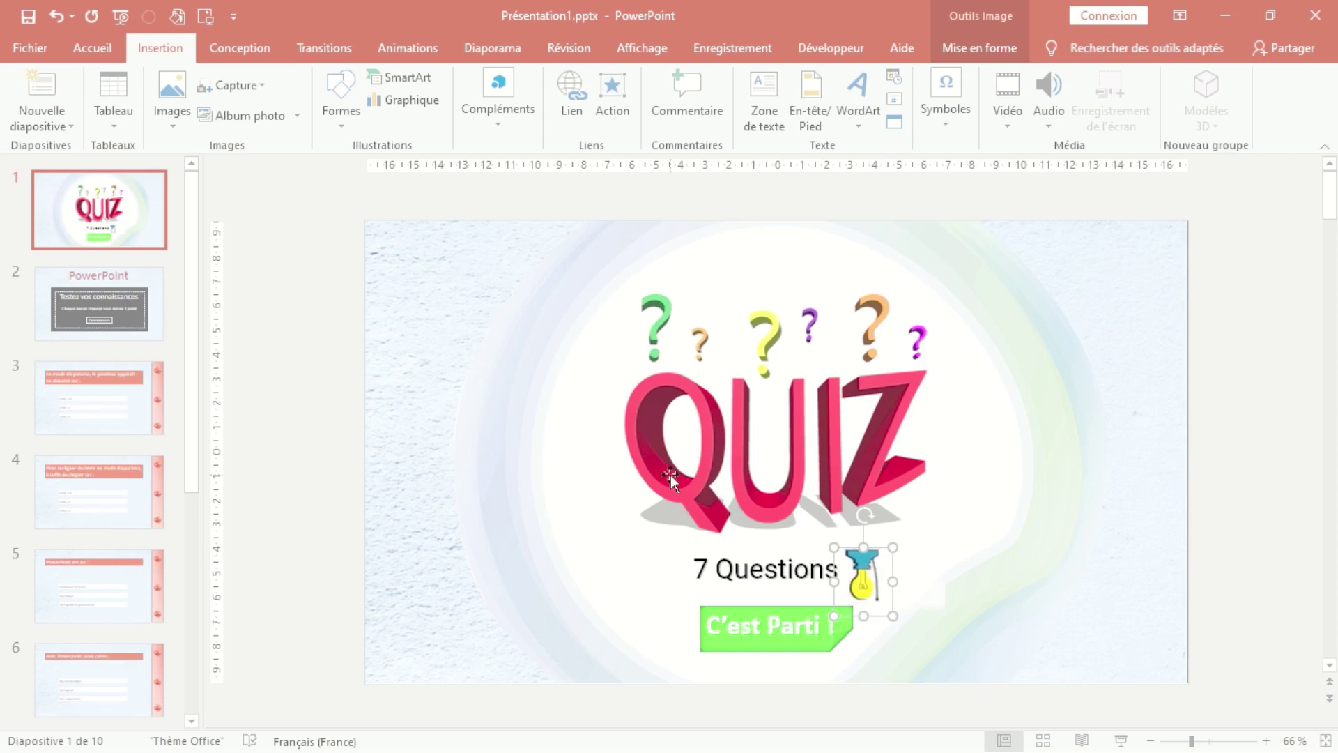
click(104, 324)
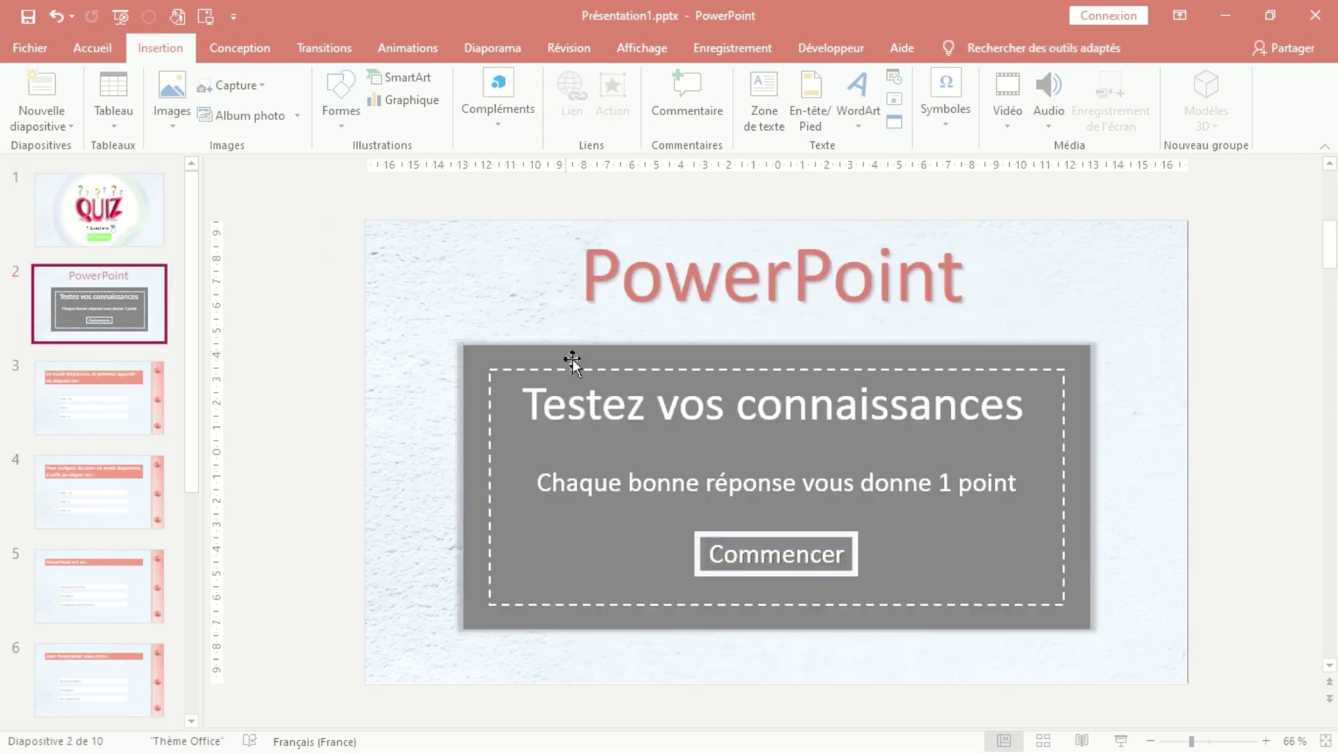
Hyperlink slide 2's Commencer button to Diapositive 3.
click(838, 532)
key(ctrl+k)
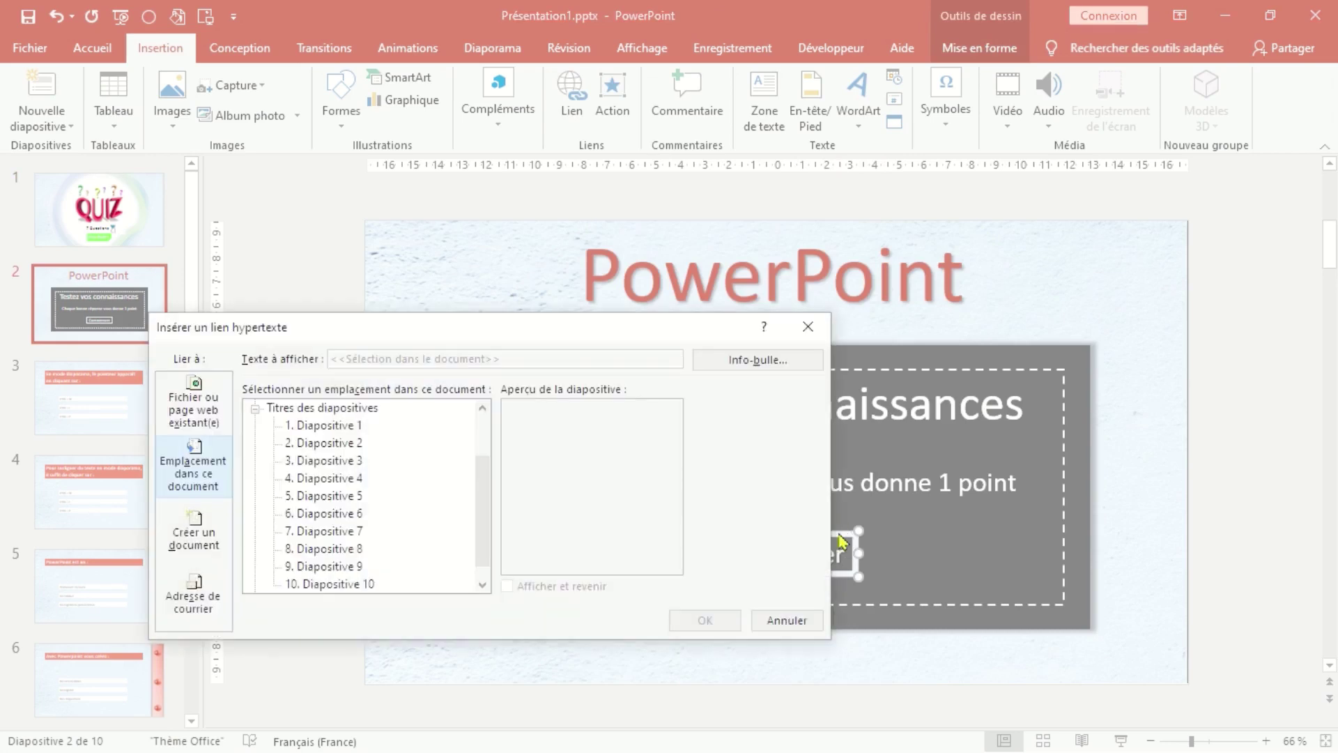
click(357, 464)
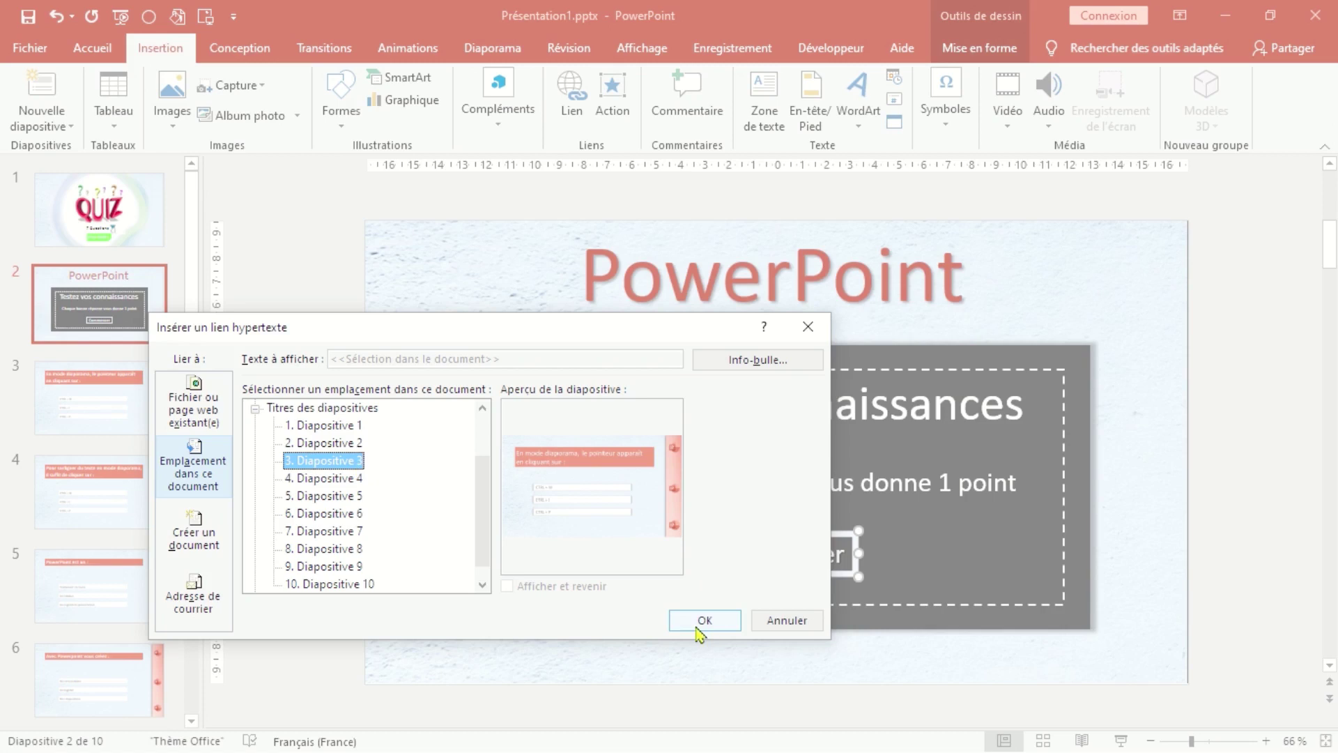
click(702, 620)
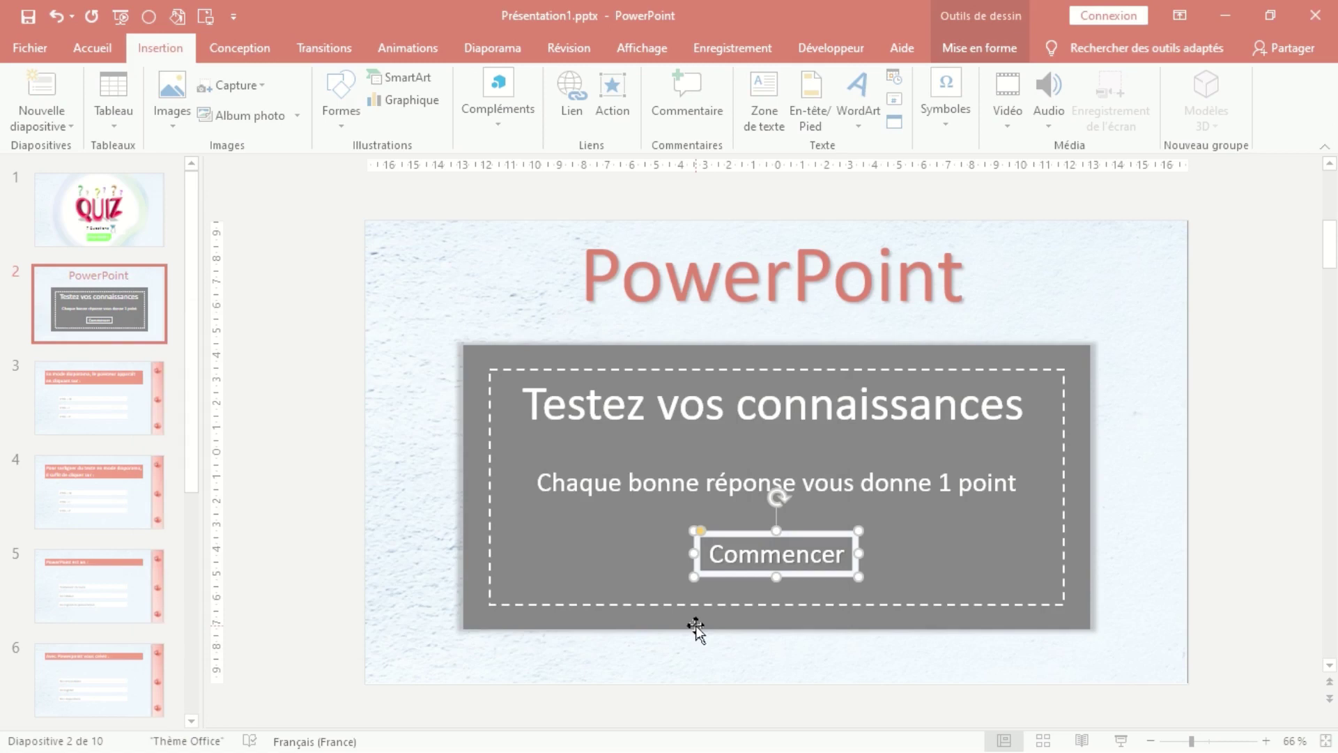
Save the presentation as the macro-enabled Quiz.pptm on the Desktop.
click(29, 47)
click(117, 318)
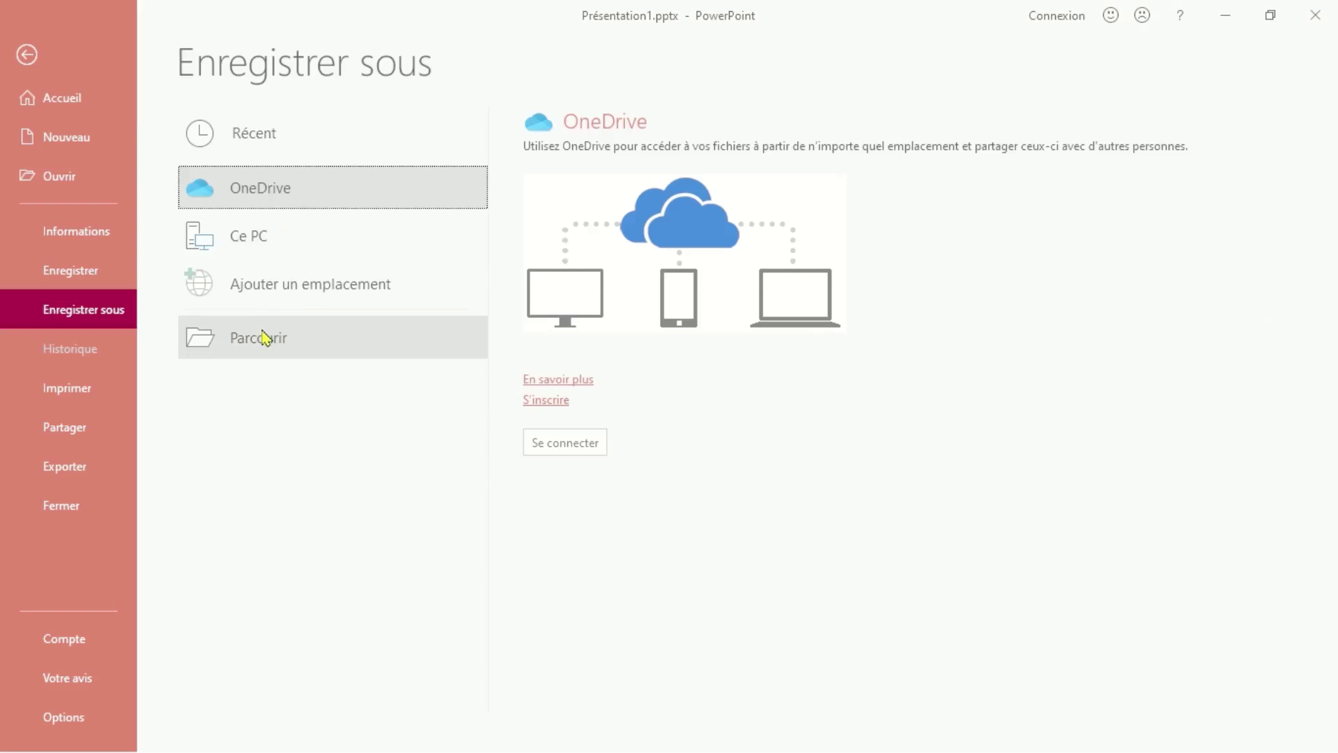
click(263, 339)
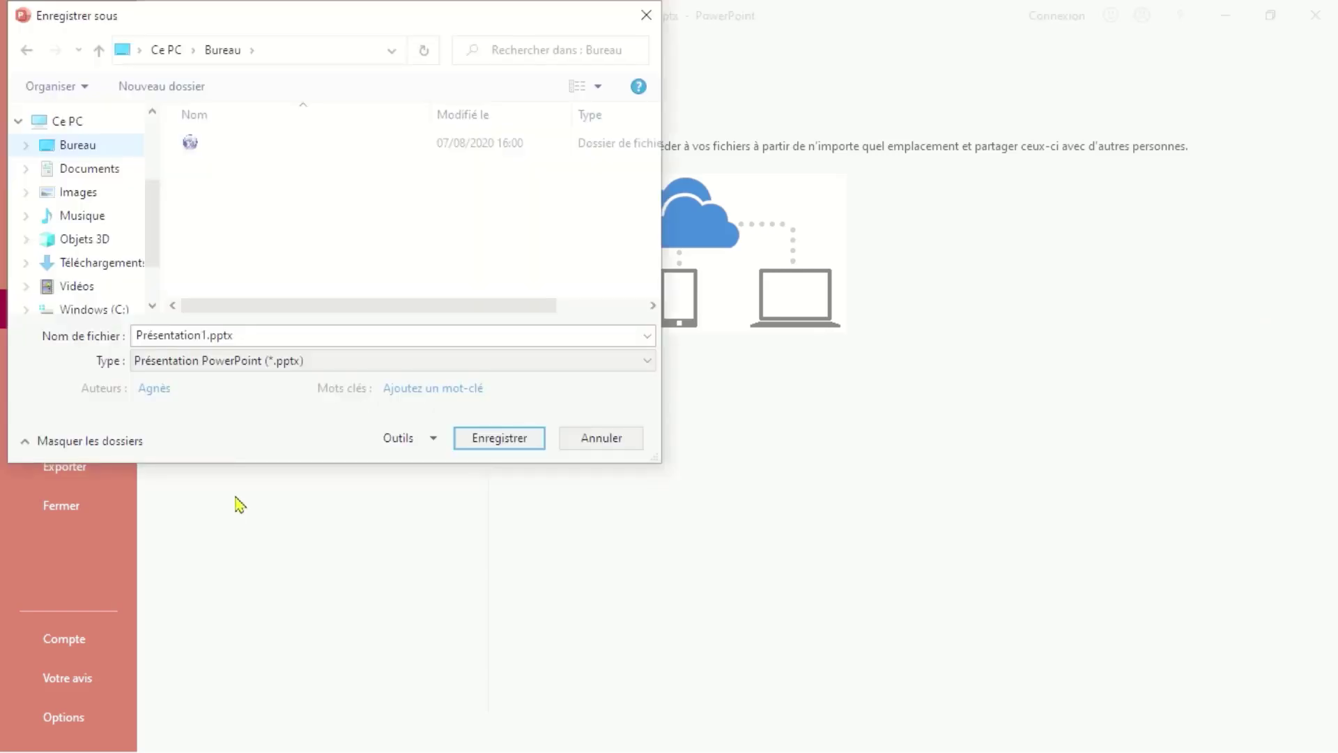
text(Quiz)
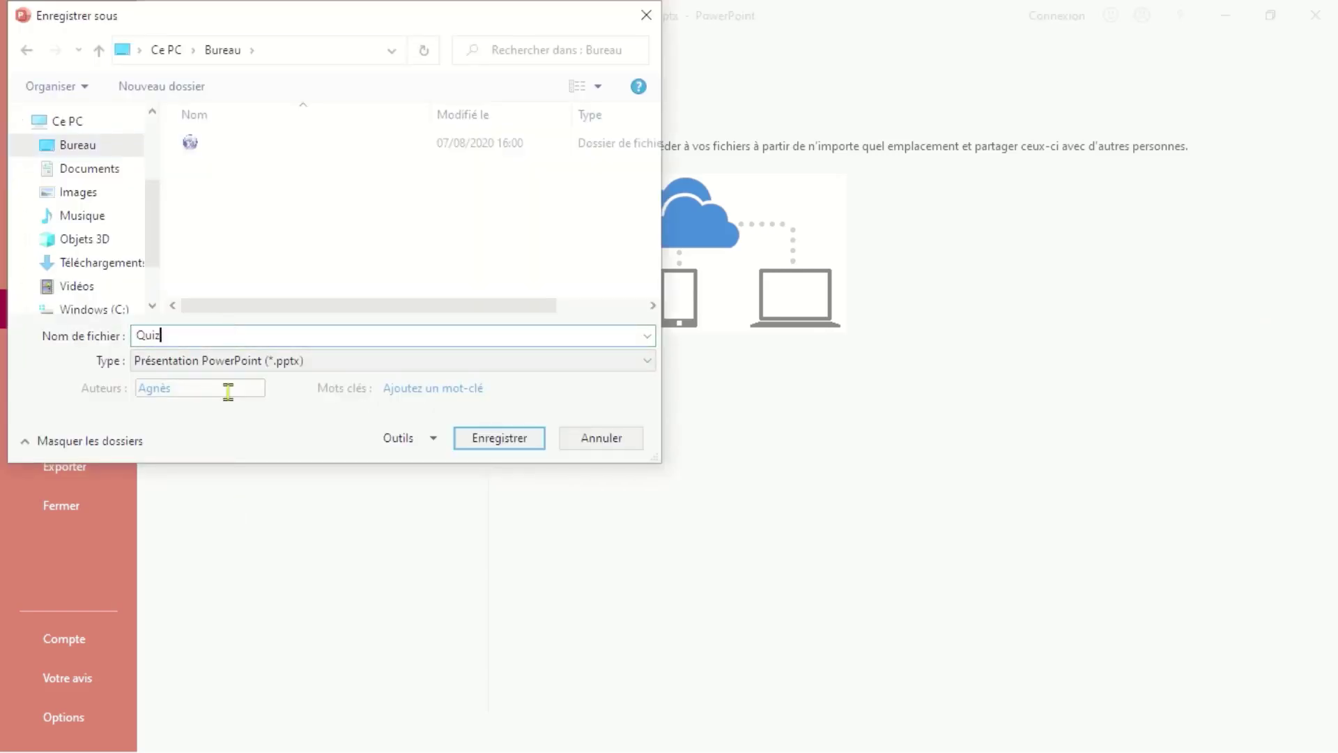
click(269, 360)
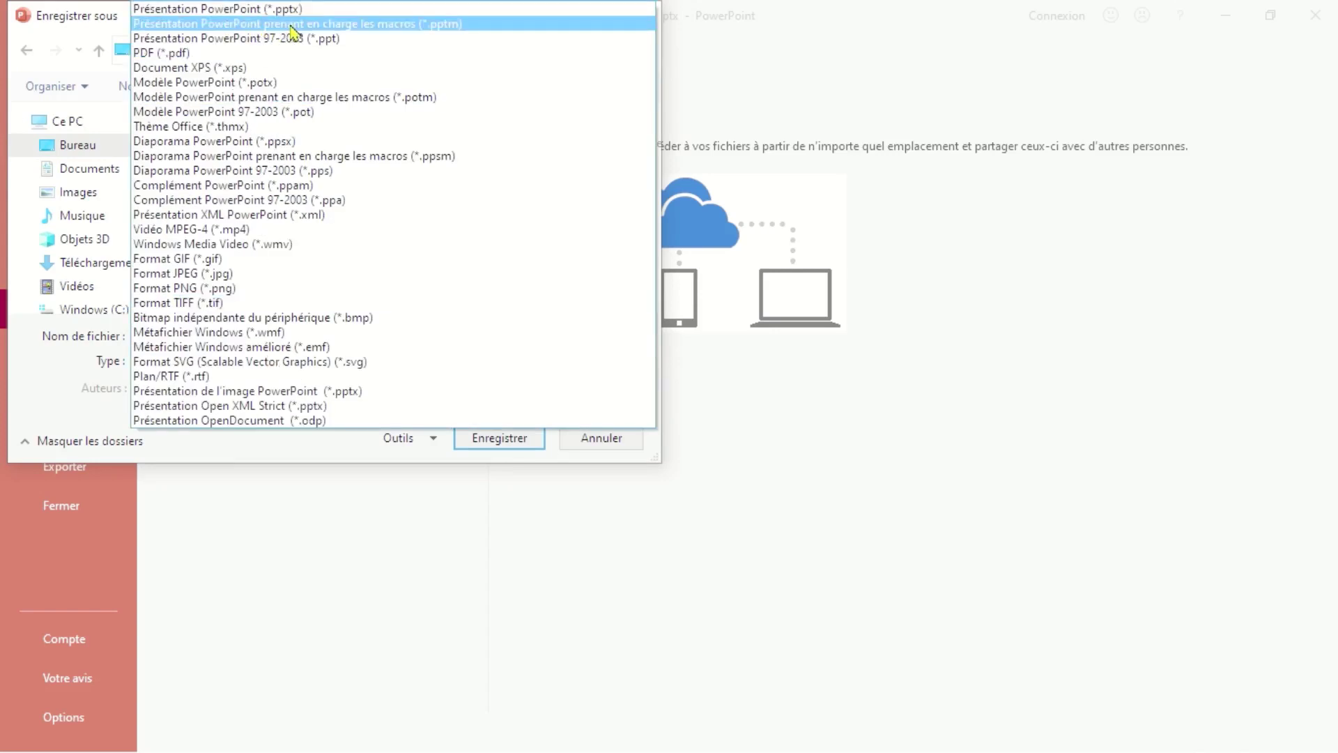
click(395, 28)
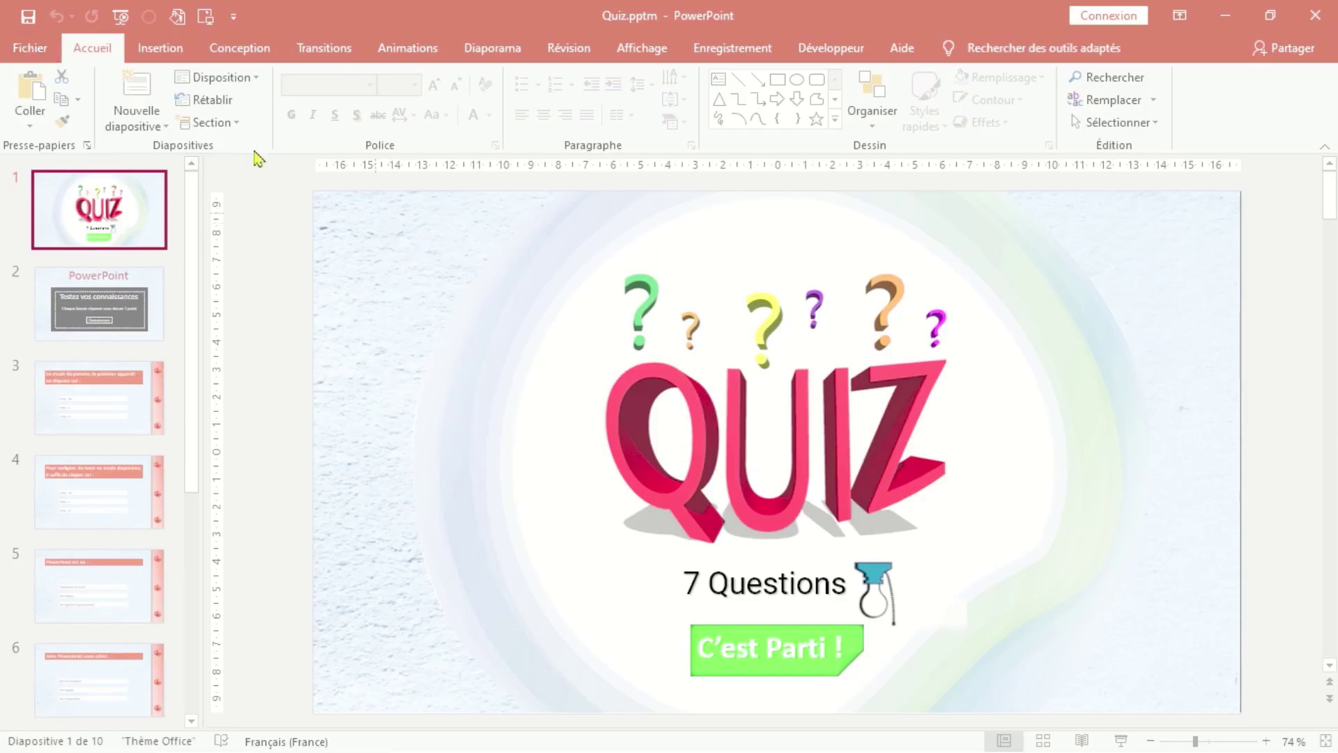
Save it again as the macro-enabled slide show Quiz.ppsm.
click(40, 50)
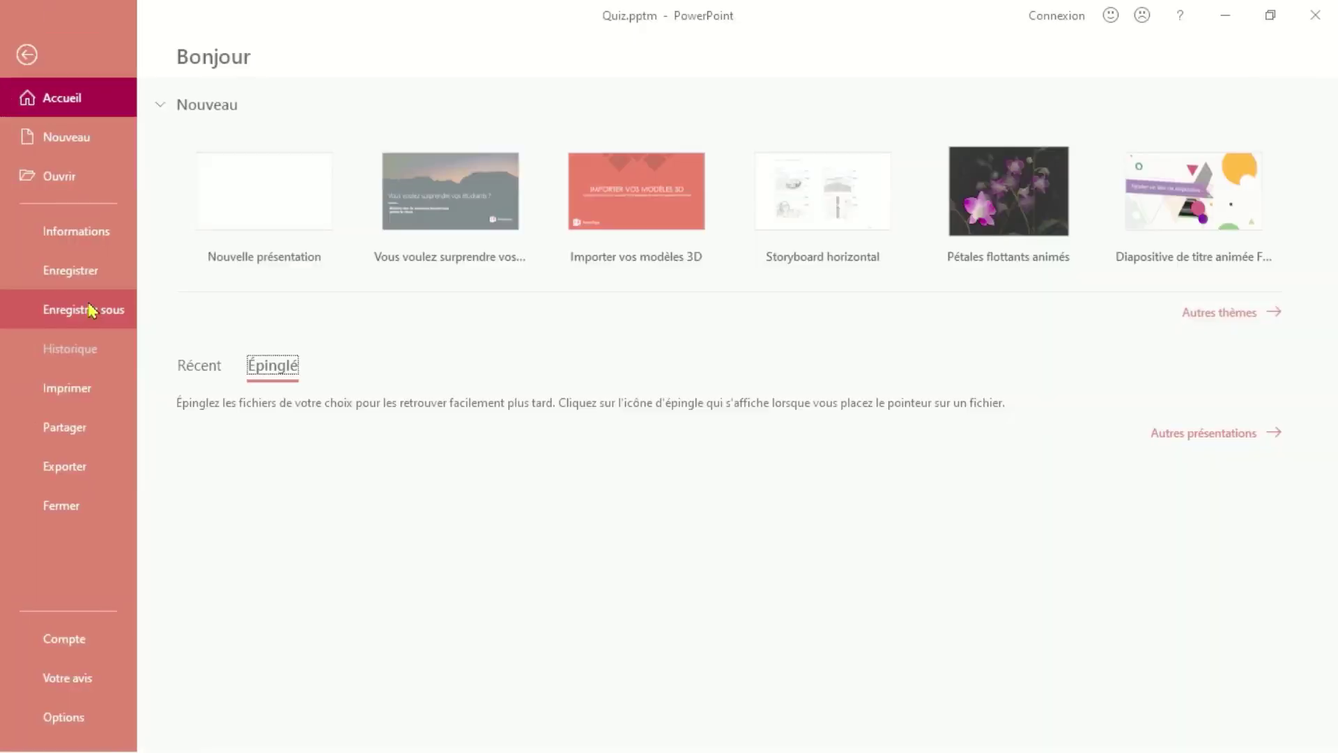
click(91, 310)
click(257, 343)
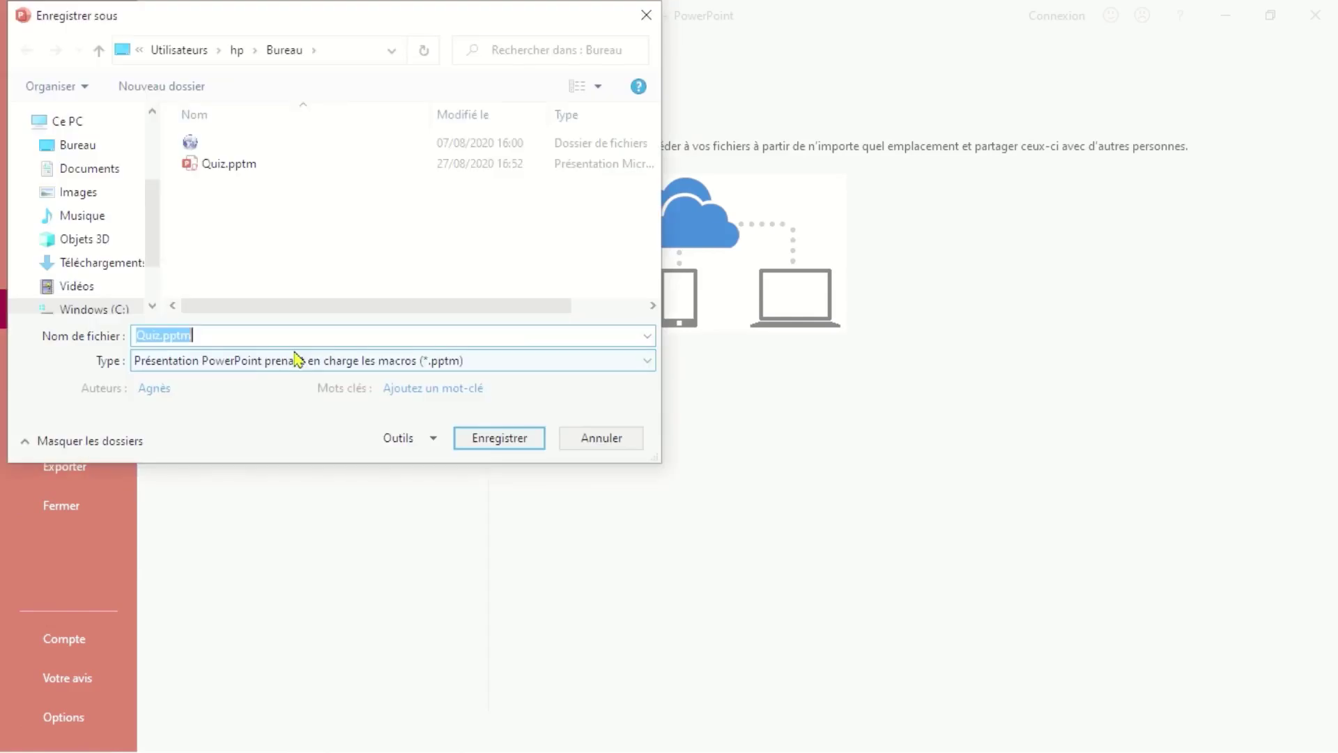
click(256, 365)
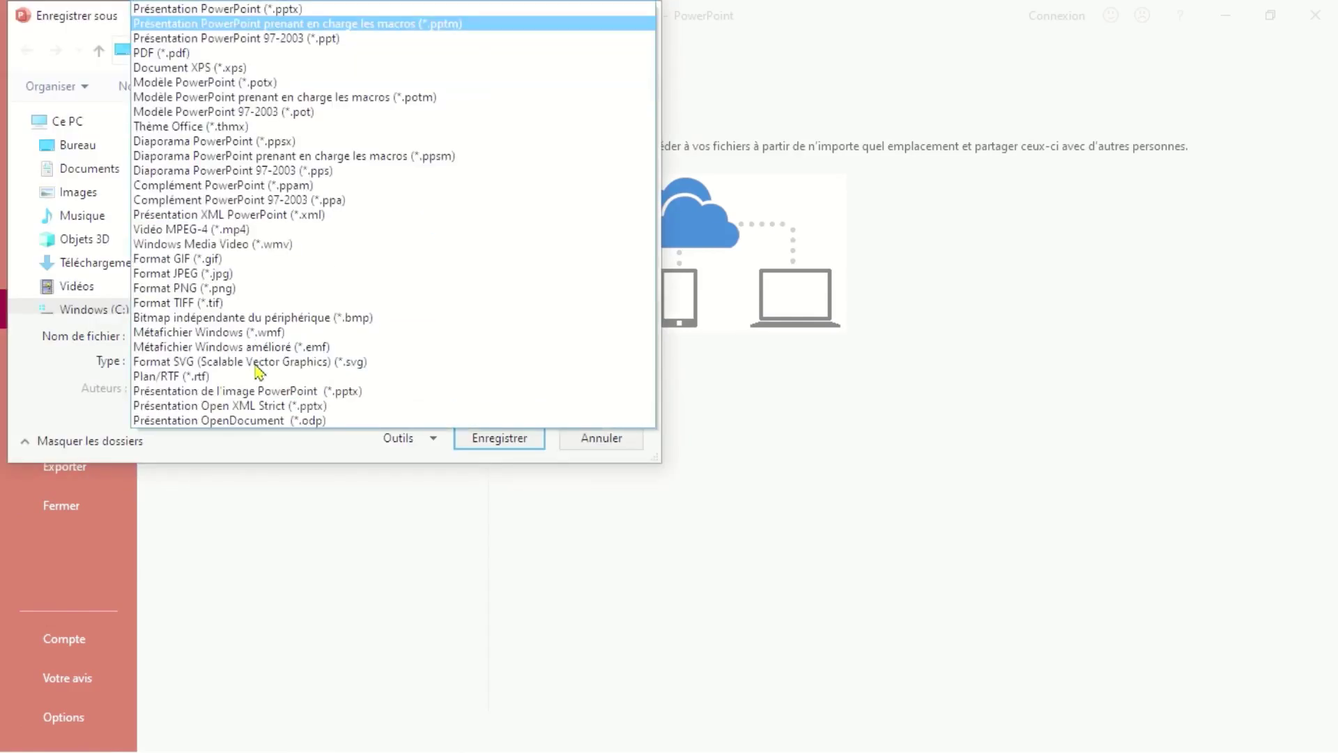
click(248, 162)
click(486, 438)
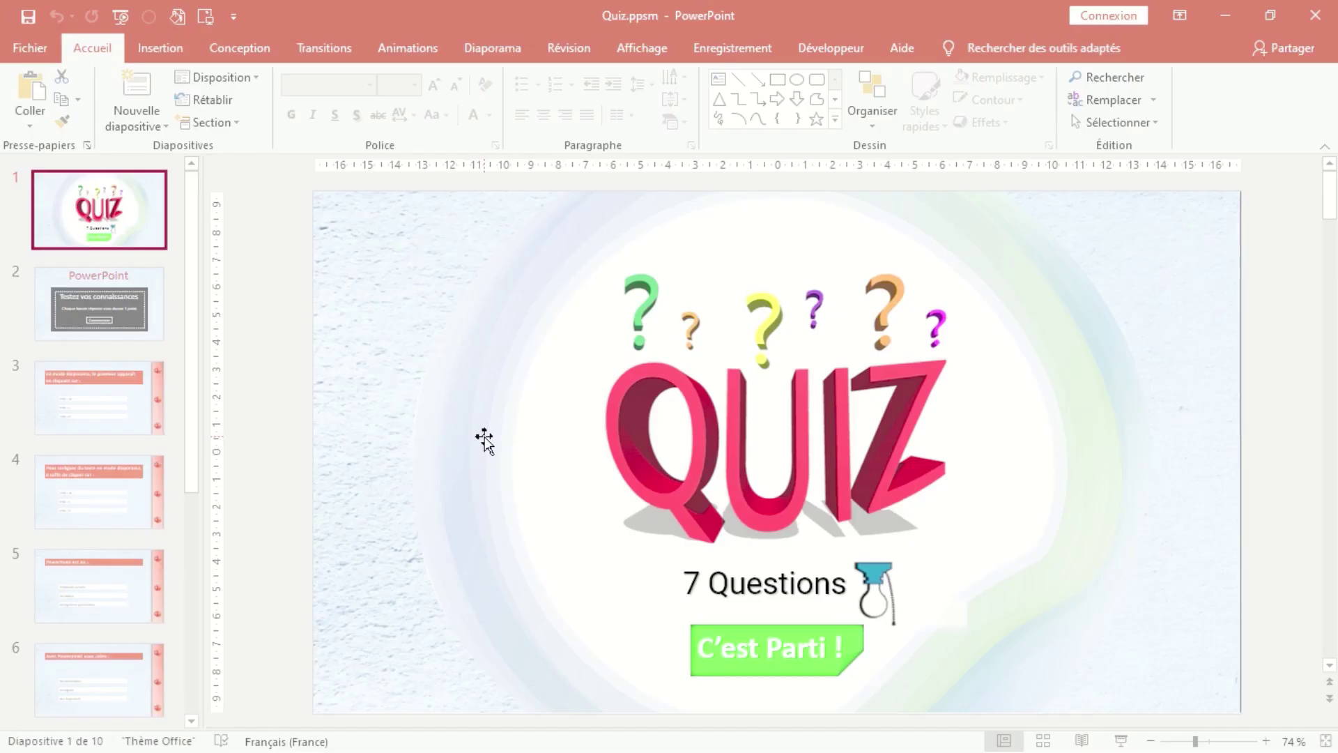
Start the slideshow with macros enabled and follow the light-bulb and Commencer links.
key(F5)
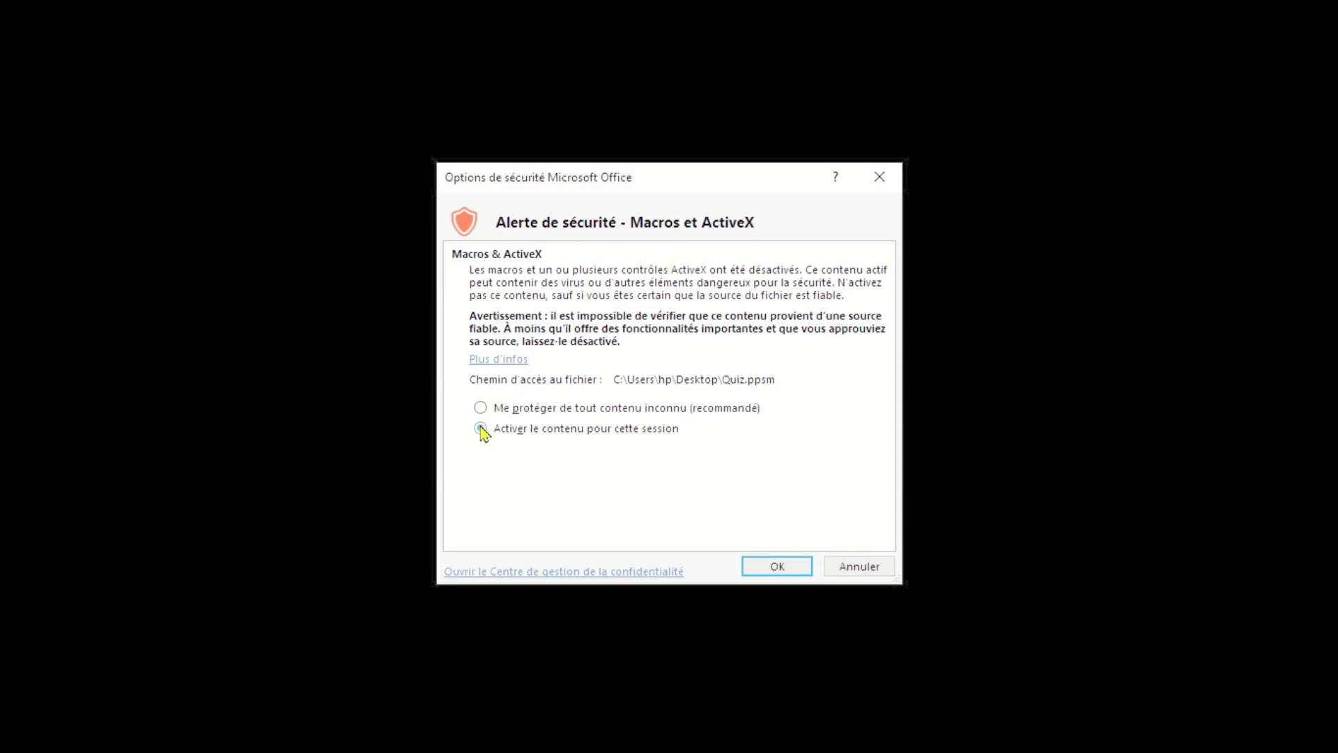
click(761, 563)
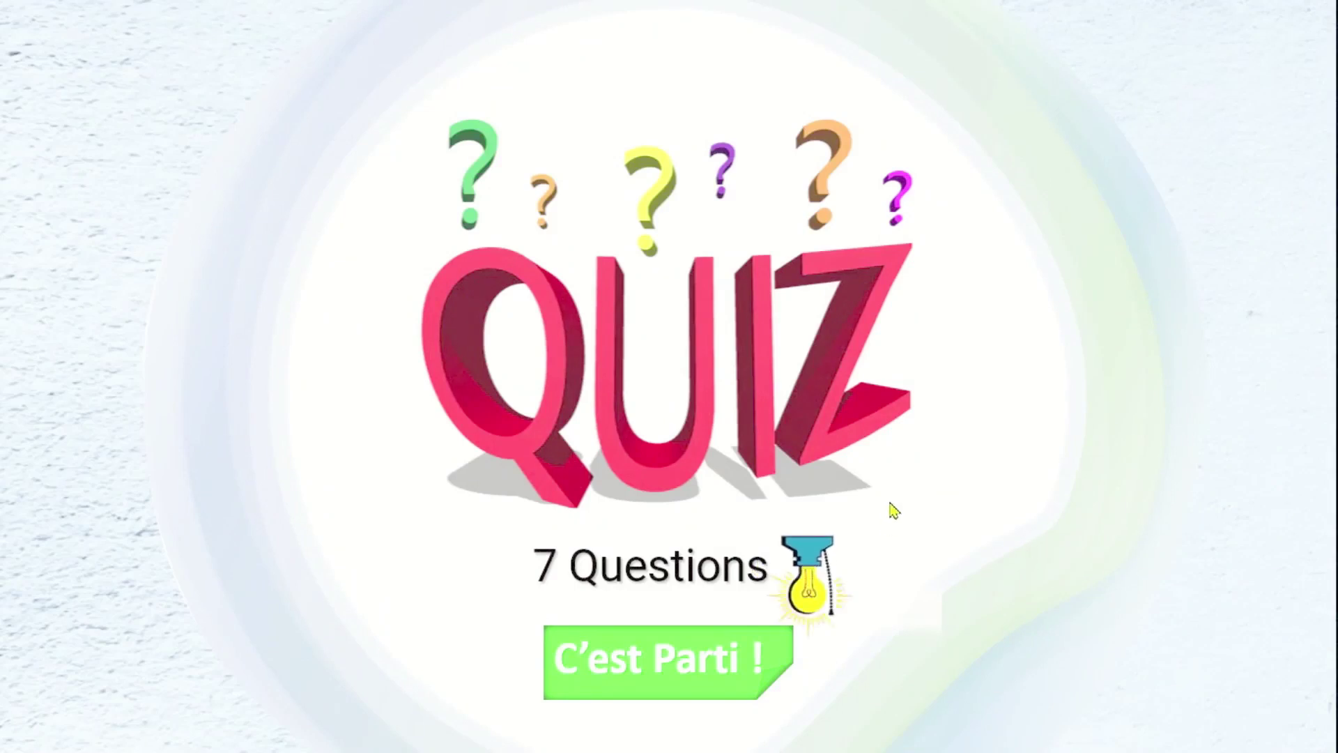
click(807, 568)
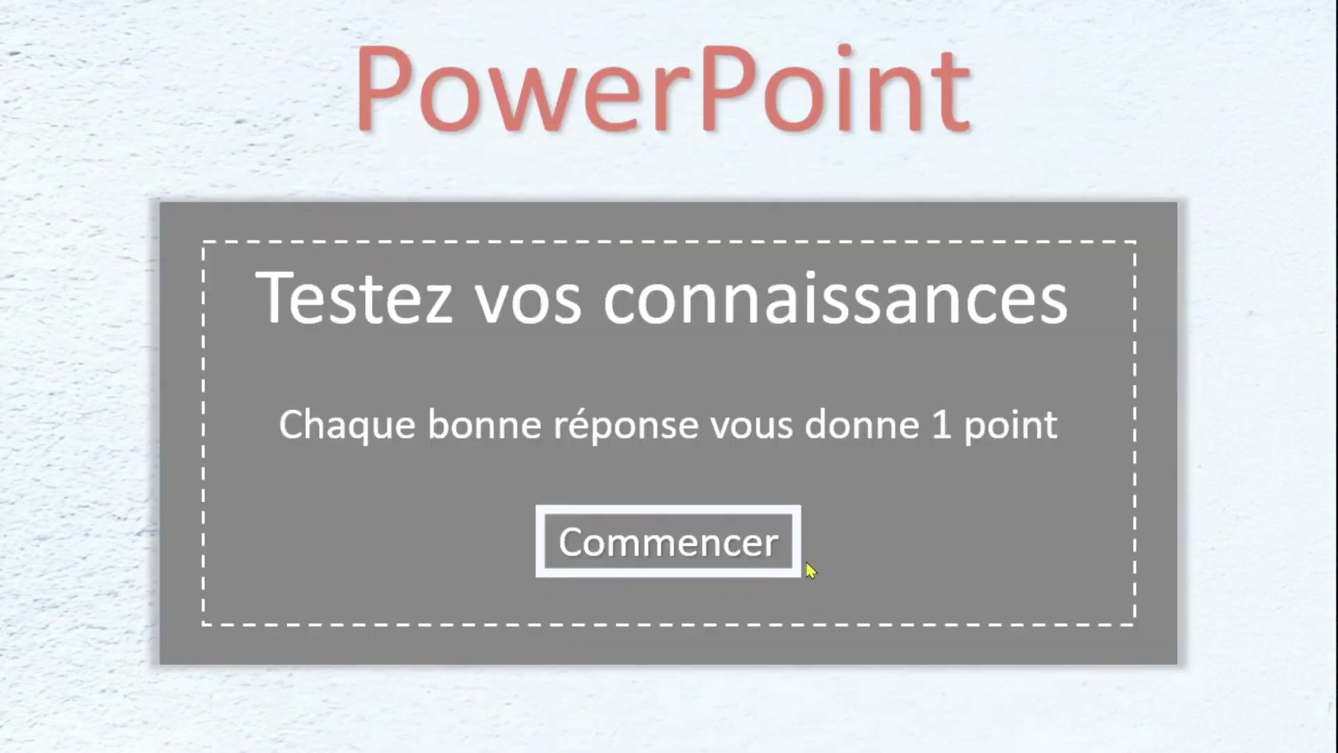
click(685, 566)
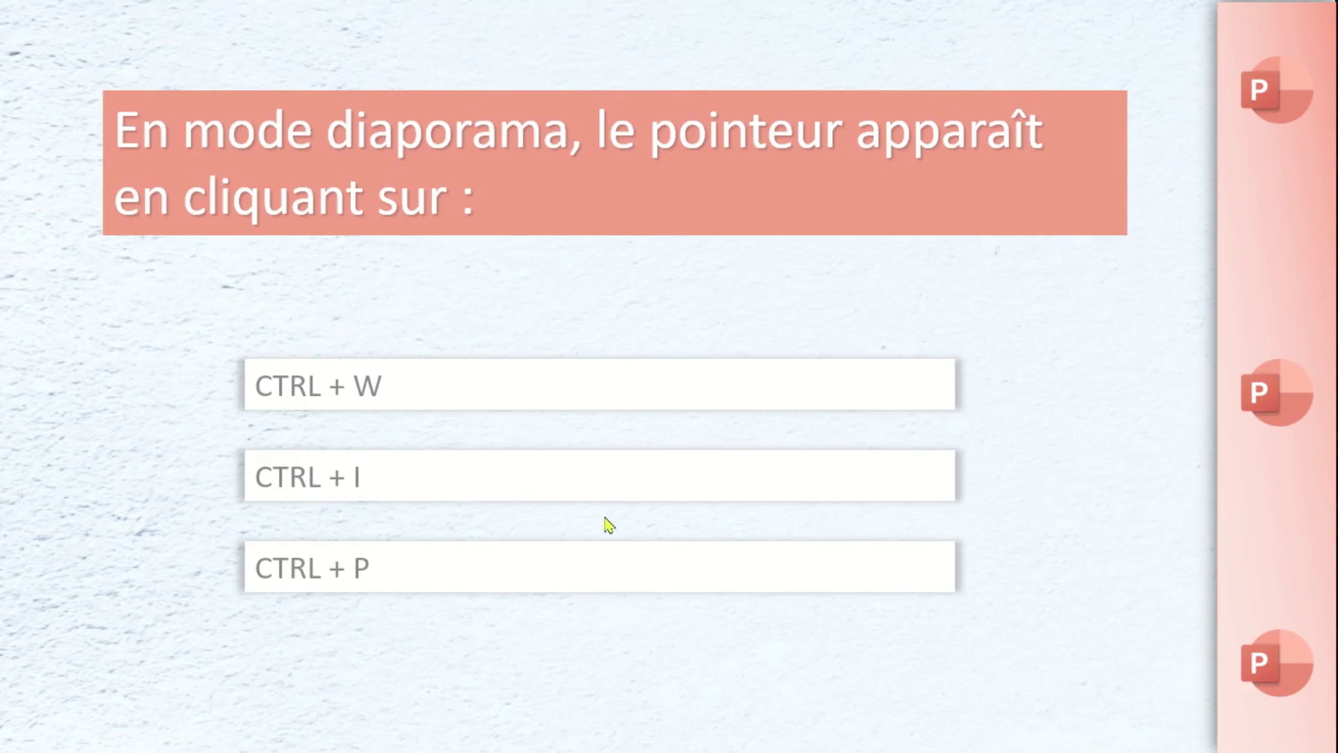
Test a correct answer and the wrong CTRL + I answer, dismissing each feedback message.
click(596, 568)
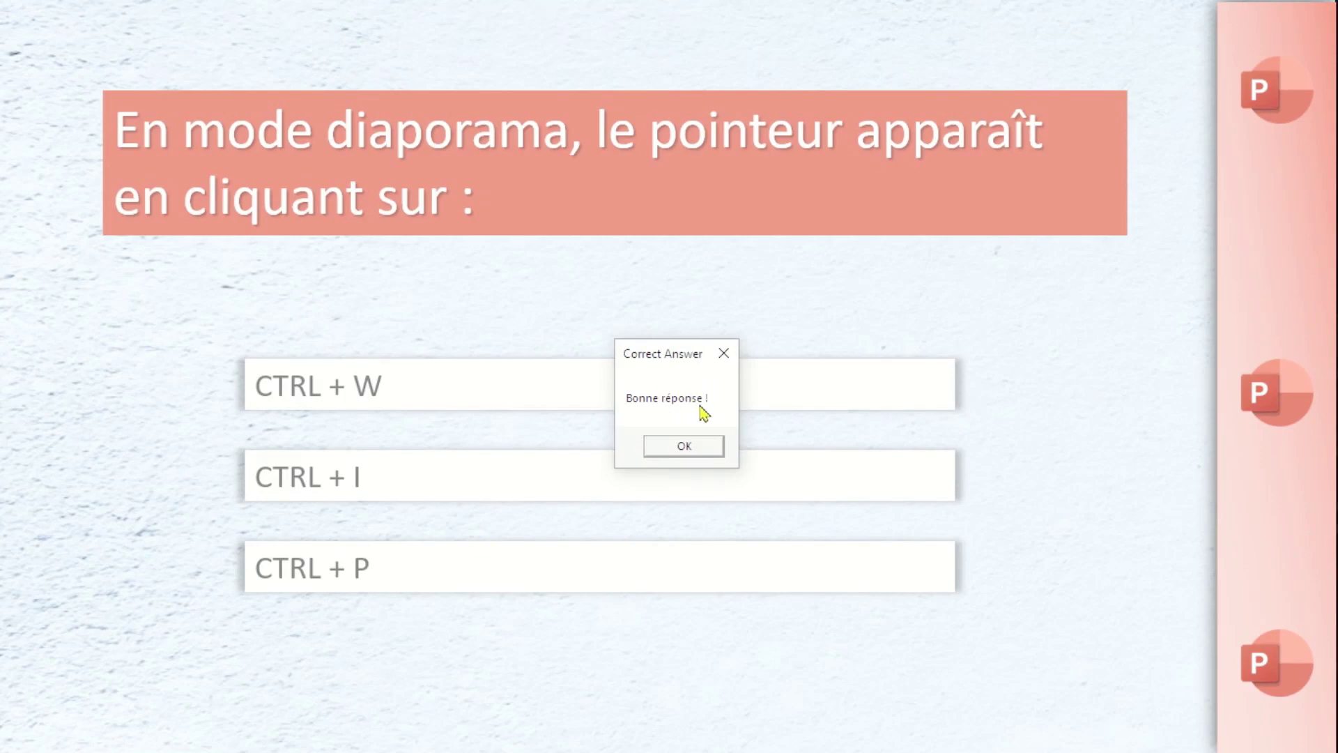
click(686, 447)
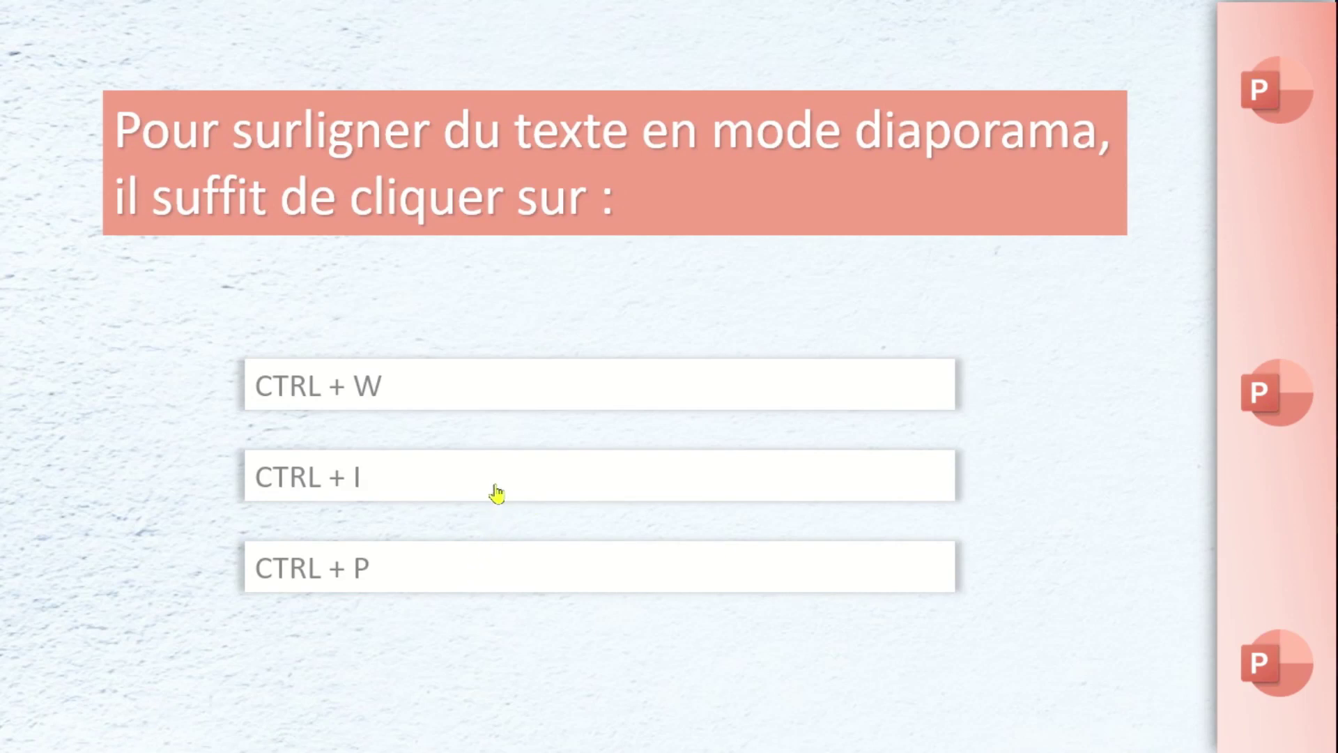
click(477, 573)
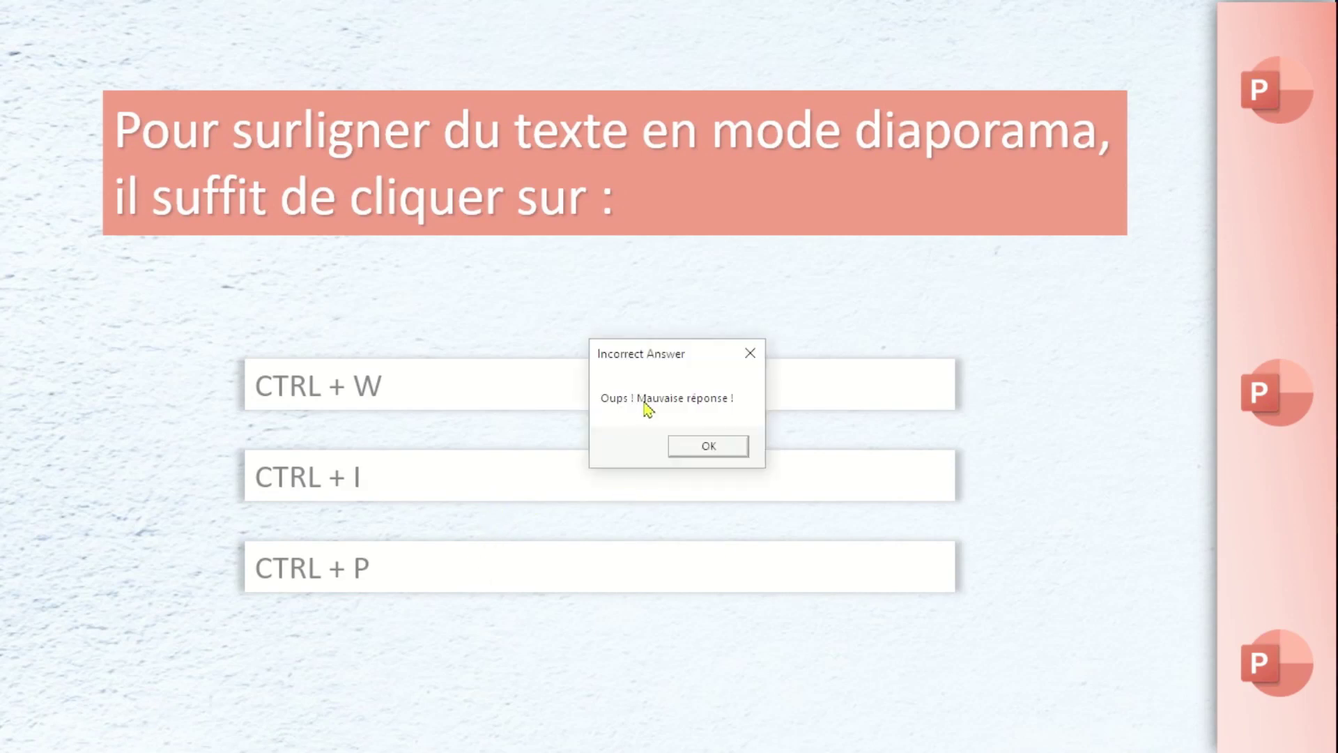
click(728, 448)
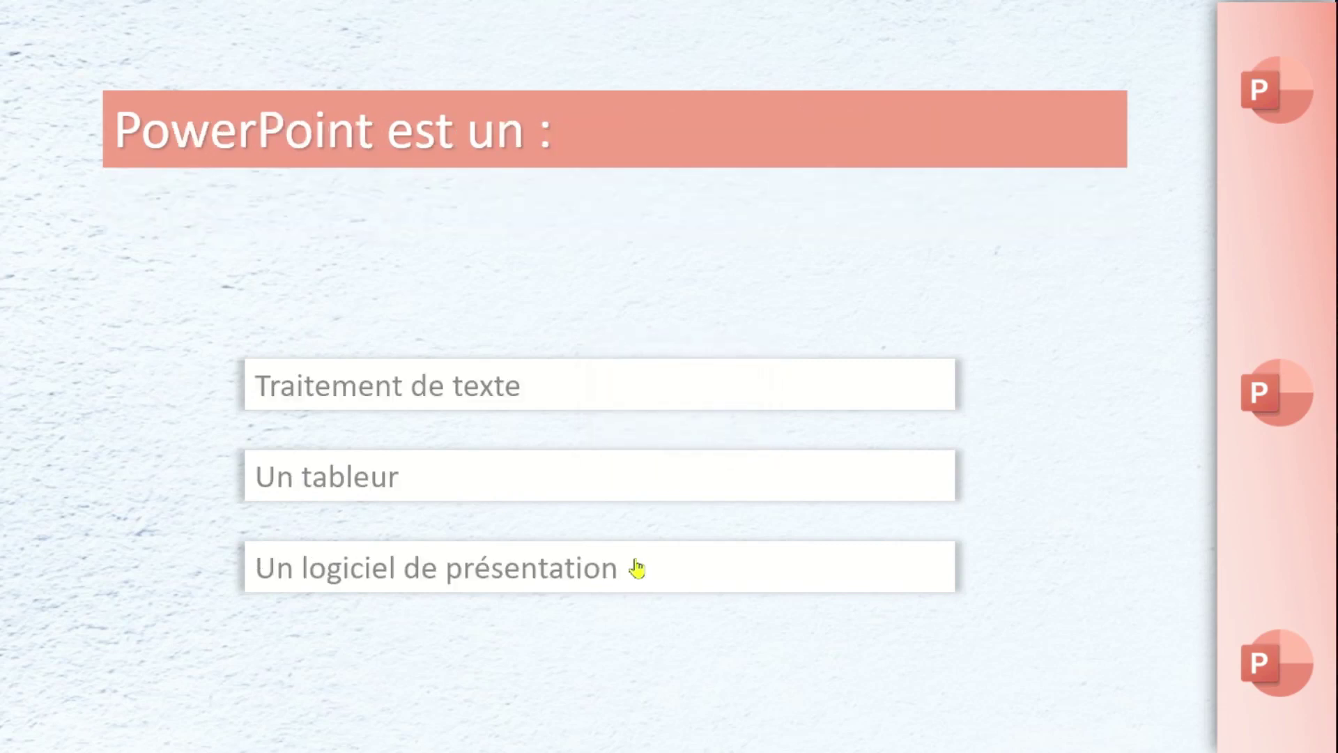